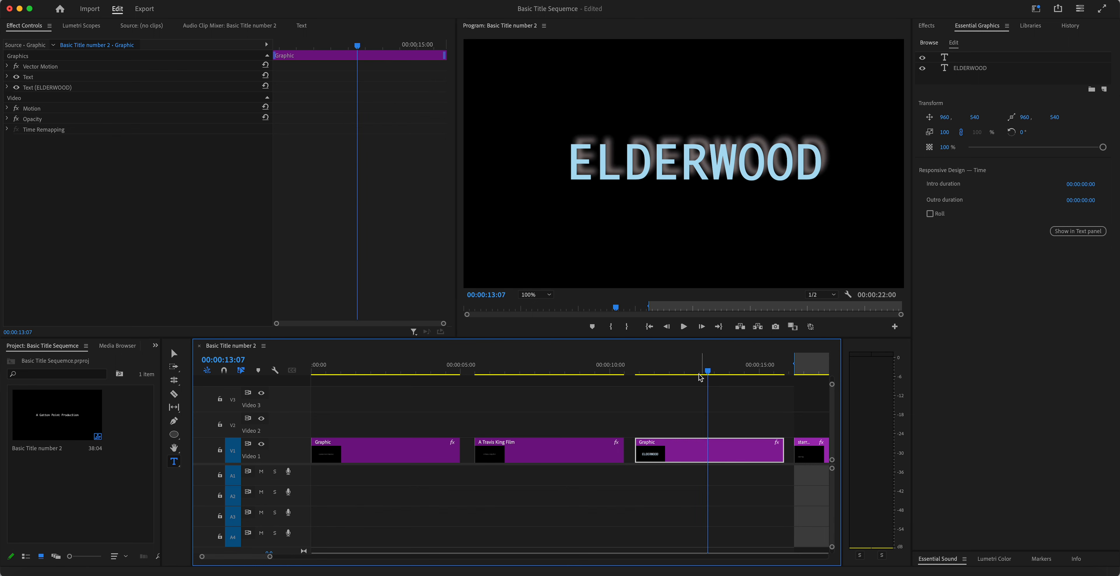
Step: Select the ELDERWOOD text with the Type tool to show its Monaco 182 light-blue settings
{"action": "left_click", "coordinate": [176, 463]}
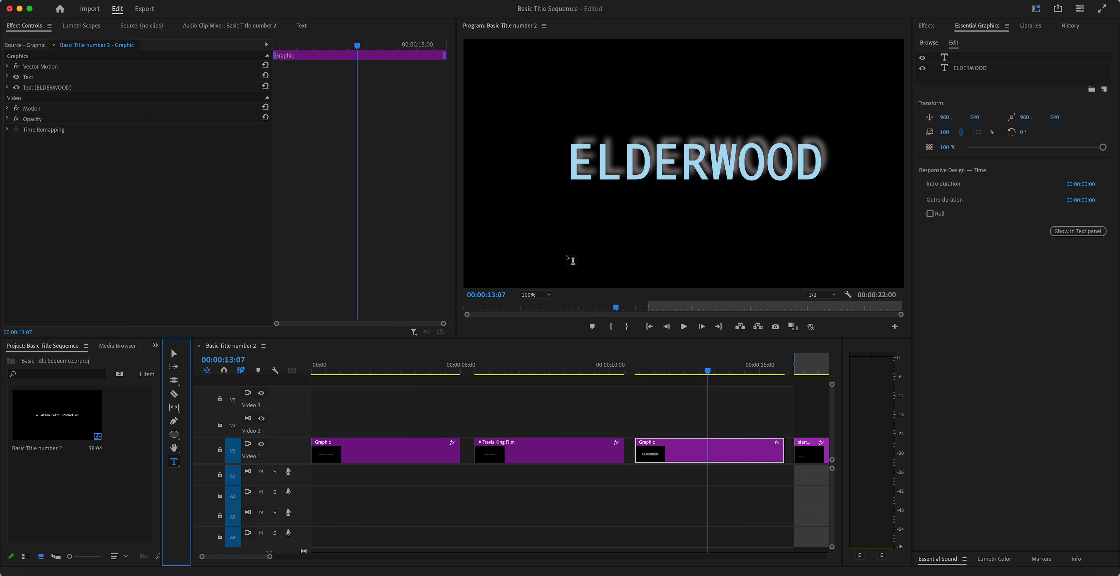
{"action": "left_click", "coordinate": [595, 140]}
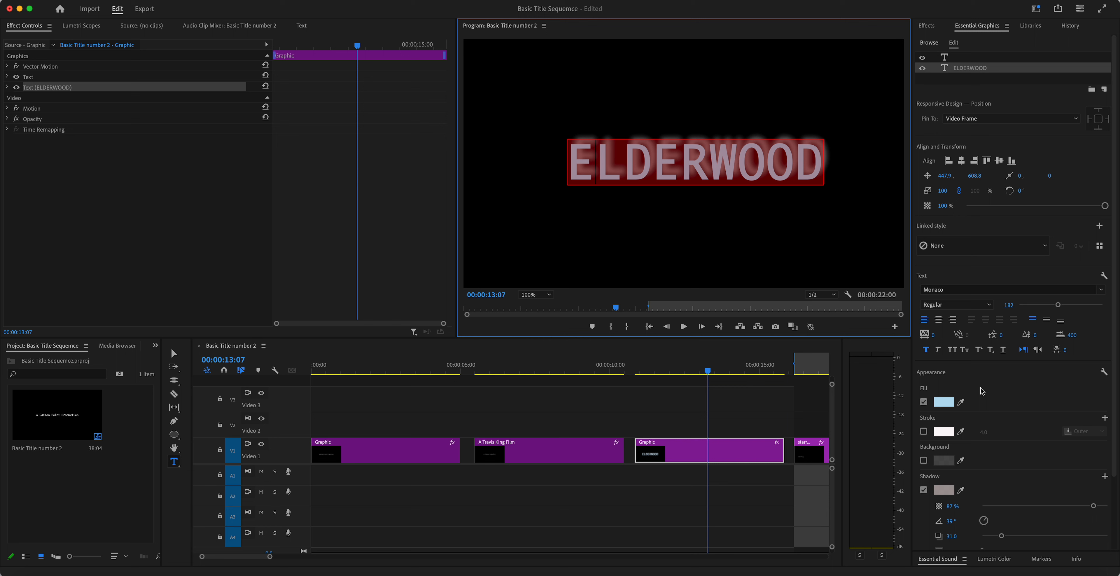
Step: Turn the ELDERWOOD shadow off and back on to compare
{"action": "scroll", "coordinate": [981, 390], "scroll_direction": "down", "scroll_amount": 4}
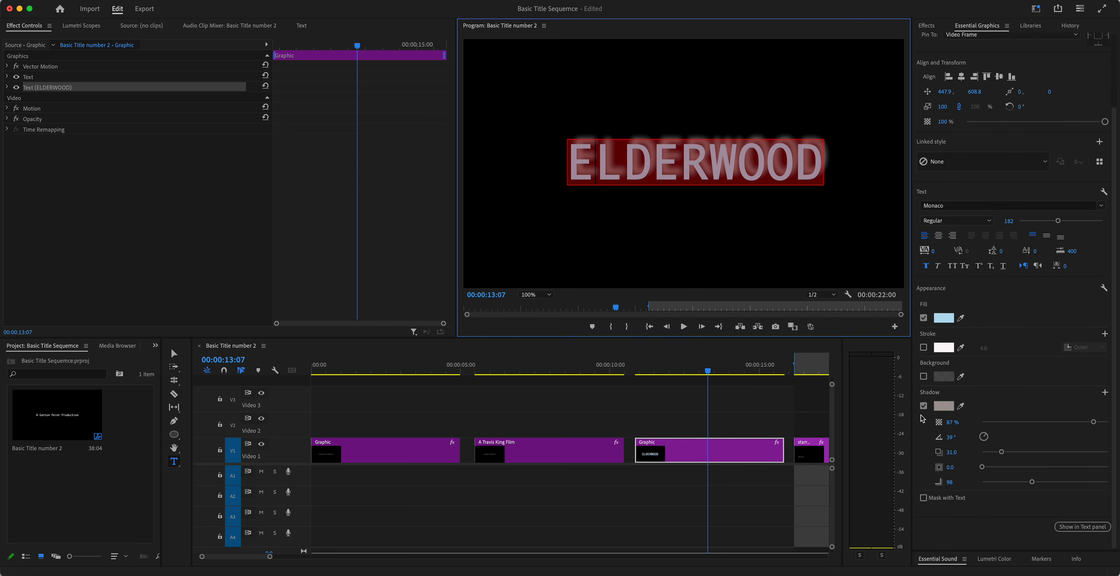
{"action": "left_click", "coordinate": [924, 406]}
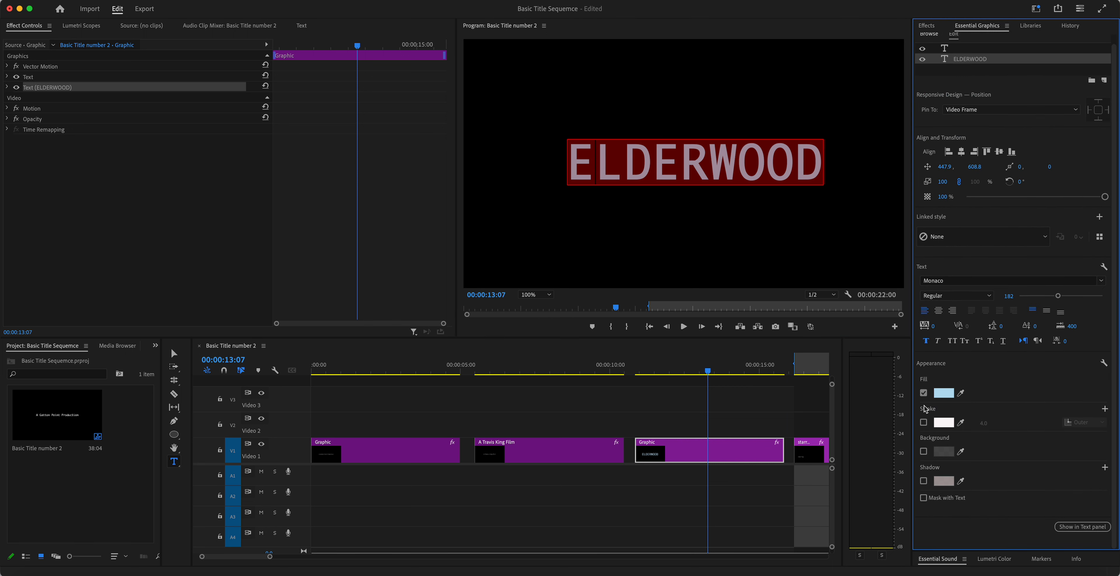
{"action": "left_click", "coordinate": [923, 480]}
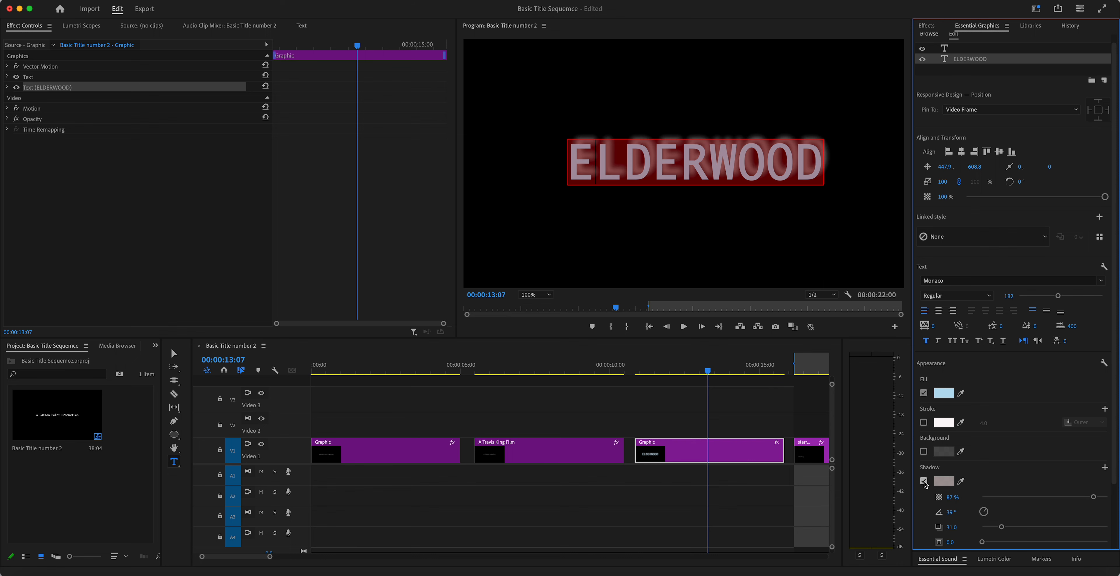
{"action": "scroll", "coordinate": [992, 447], "scroll_direction": "down", "scroll_amount": 4}
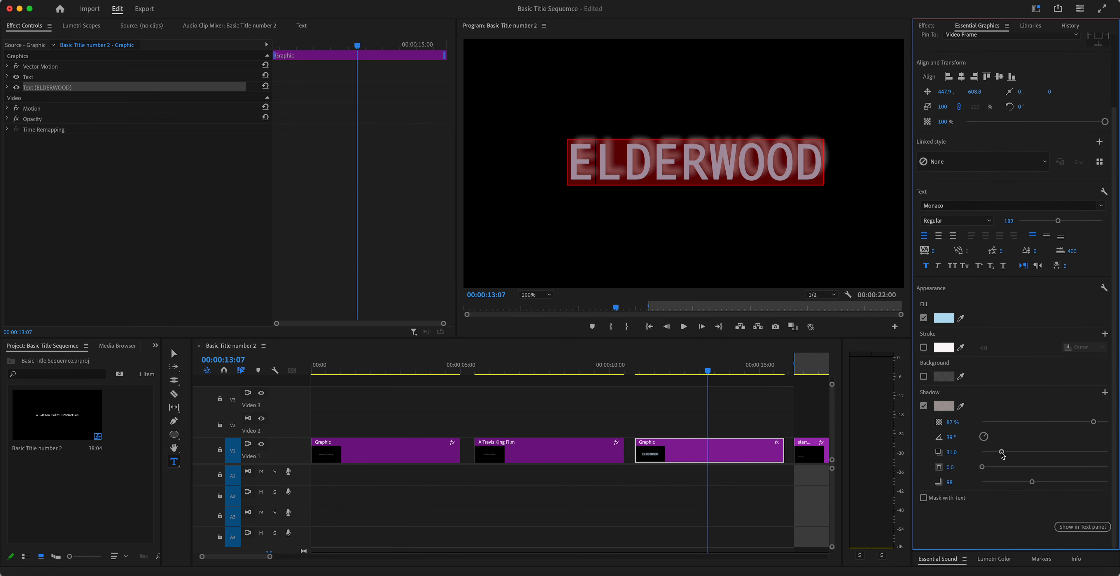
Step: Set the shadow to 51° angle, 18.3 distance, 11.9 size and 73% opacity
{"action": "mouse_move", "coordinate": [1002, 455]}
{"action": "left_mouse_down"}
{"action": "mouse_move", "coordinate": [1104, 452]}
{"action": "mouse_move", "coordinate": [990, 459]}
{"action": "mouse_move", "coordinate": [989, 440]}
{"action": "mouse_move", "coordinate": [988, 454]}
{"action": "mouse_move", "coordinate": [945, 451]}
{"action": "mouse_move", "coordinate": [1036, 449]}
{"action": "mouse_move", "coordinate": [1041, 476]}
{"action": "mouse_move", "coordinate": [1045, 399]}
{"action": "mouse_move", "coordinate": [1013, 391]}
{"action": "mouse_move", "coordinate": [1011, 409]}
{"action": "mouse_move", "coordinate": [983, 433]}
{"action": "mouse_move", "coordinate": [996, 436]}
{"action": "left_mouse_up"}
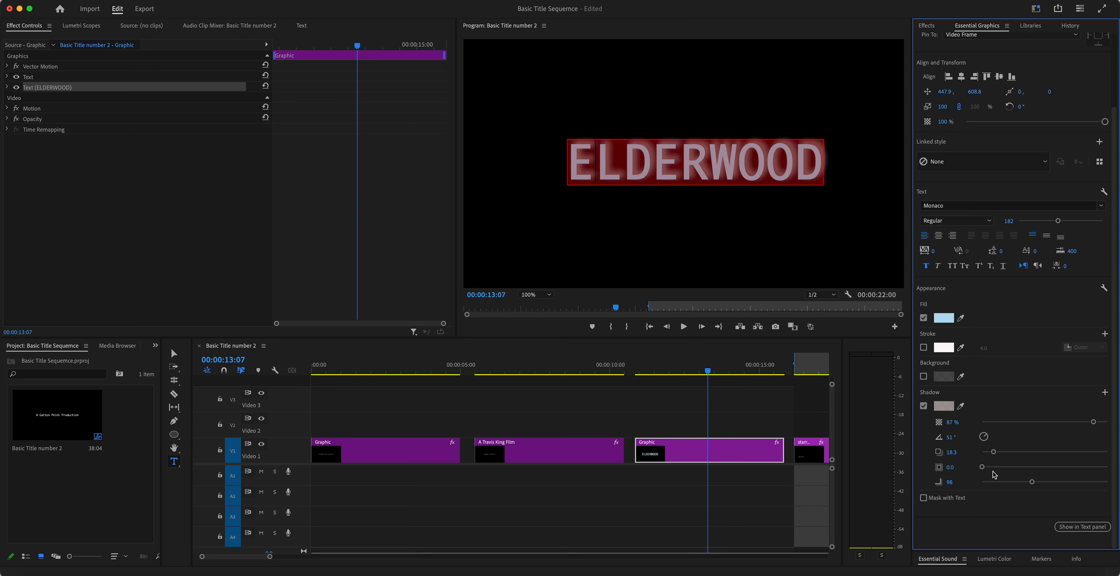
{"action": "mouse_move", "coordinate": [982, 467]}
{"action": "left_mouse_down"}
{"action": "mouse_move", "coordinate": [1040, 468]}
{"action": "mouse_move", "coordinate": [982, 469]}
{"action": "mouse_move", "coordinate": [998, 469]}
{"action": "left_mouse_up"}
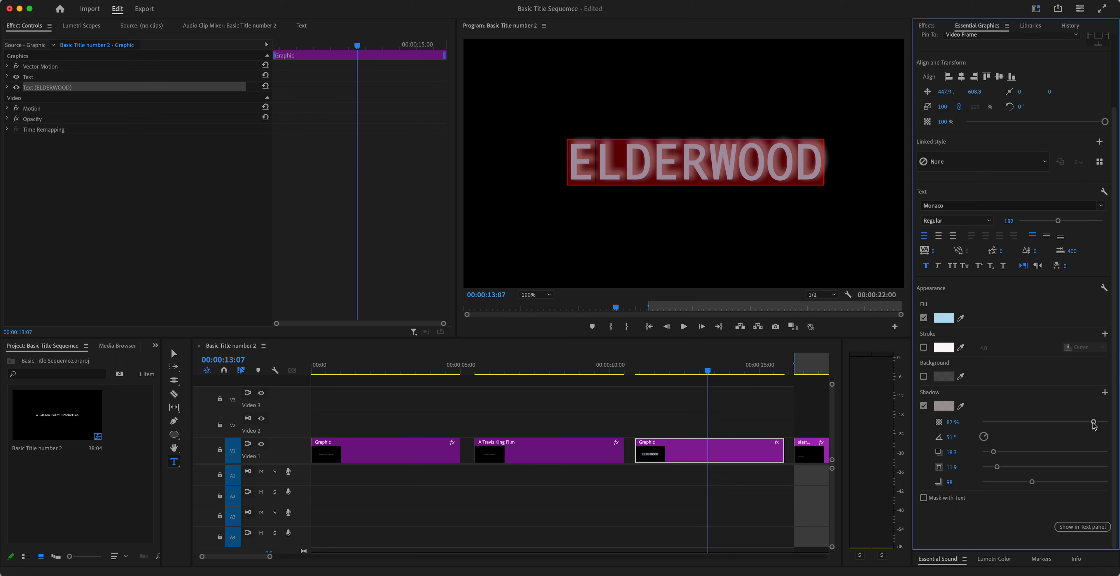
{"action": "left_click_drag", "start_coordinate": [1094, 424], "coordinate": [979, 424]}
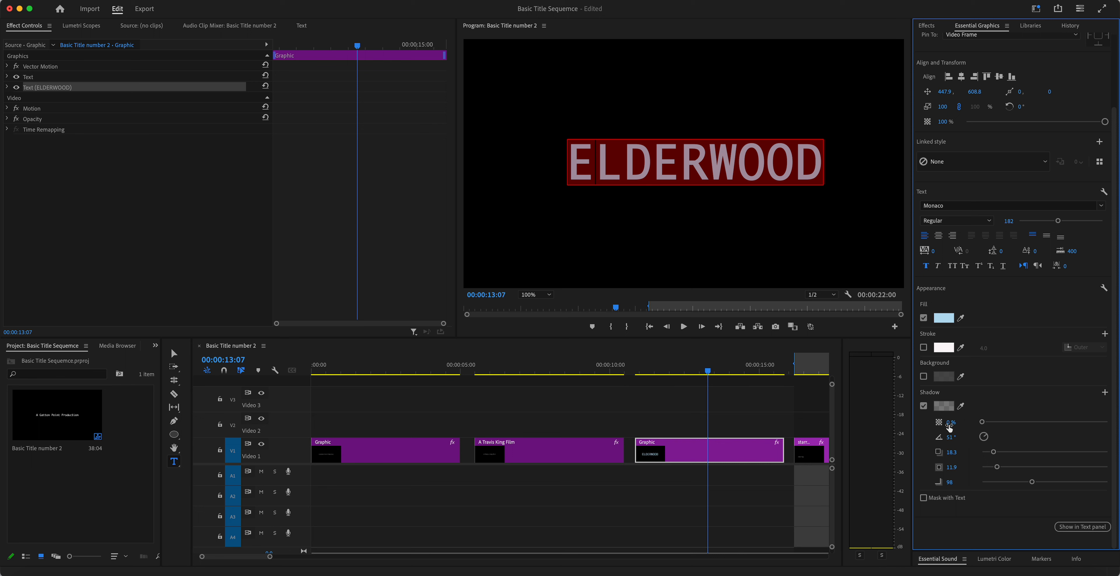
{"action": "left_click_drag", "start_coordinate": [984, 424], "coordinate": [1074, 422]}
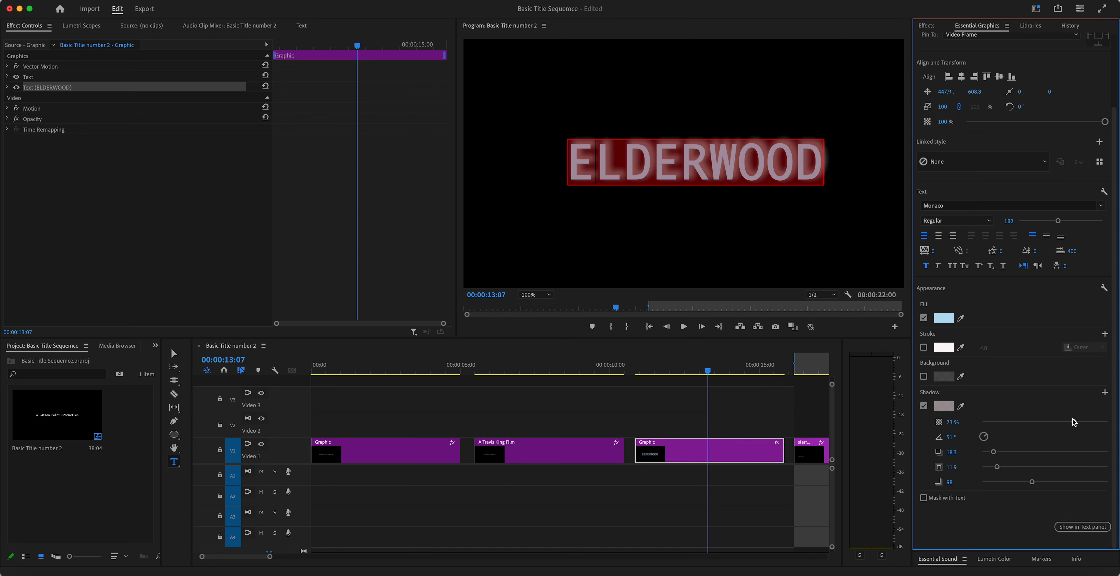
{"action": "left_click", "coordinate": [709, 244]}
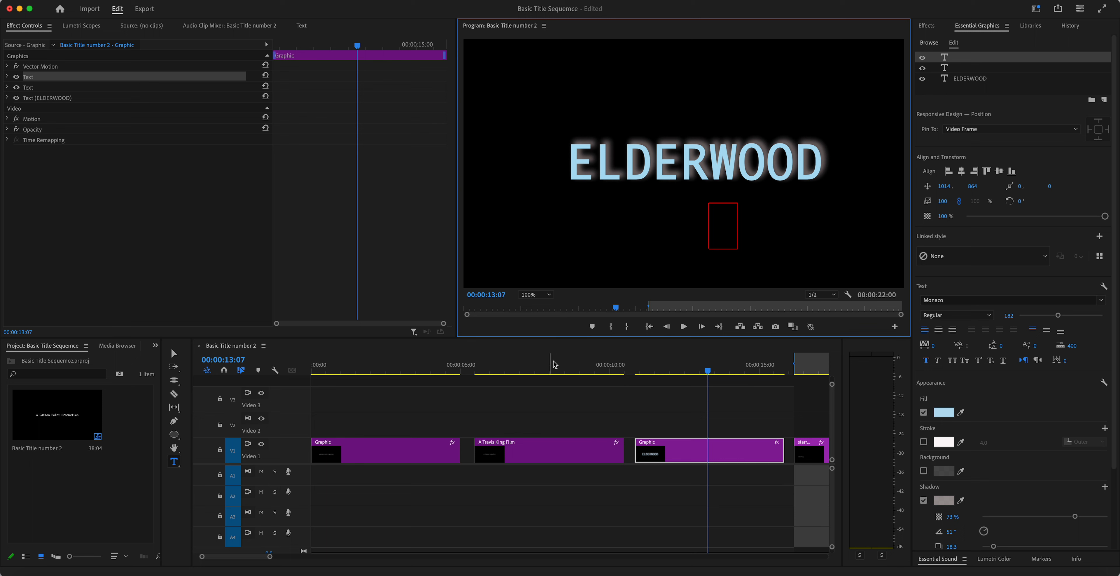
{"action": "left_click", "coordinate": [572, 370]}
{"action": "left_click", "coordinate": [382, 371]}
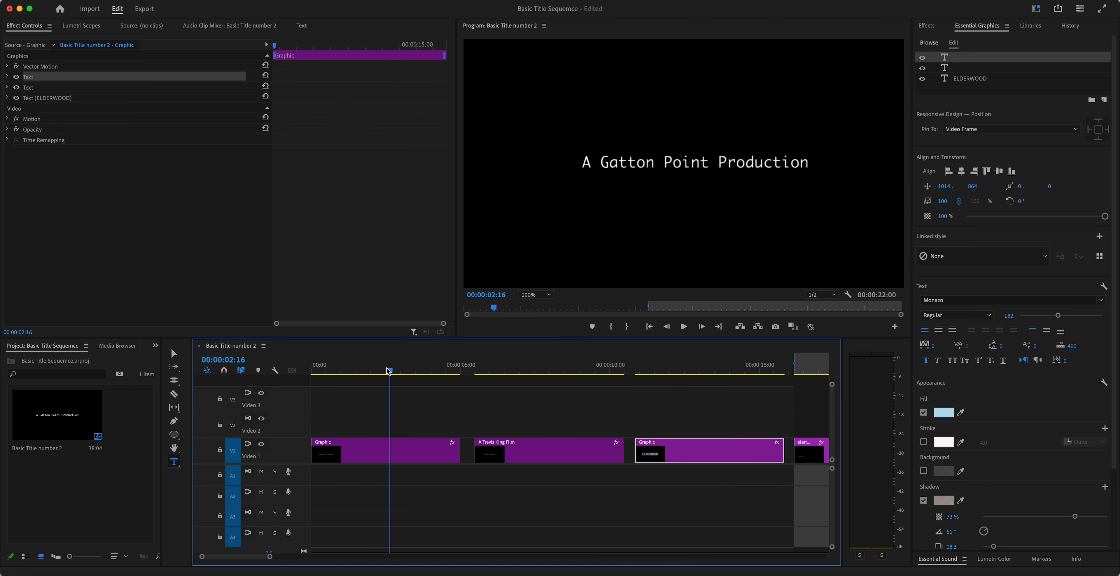
{"action": "left_click_drag", "start_coordinate": [382, 371], "coordinate": [735, 373]}
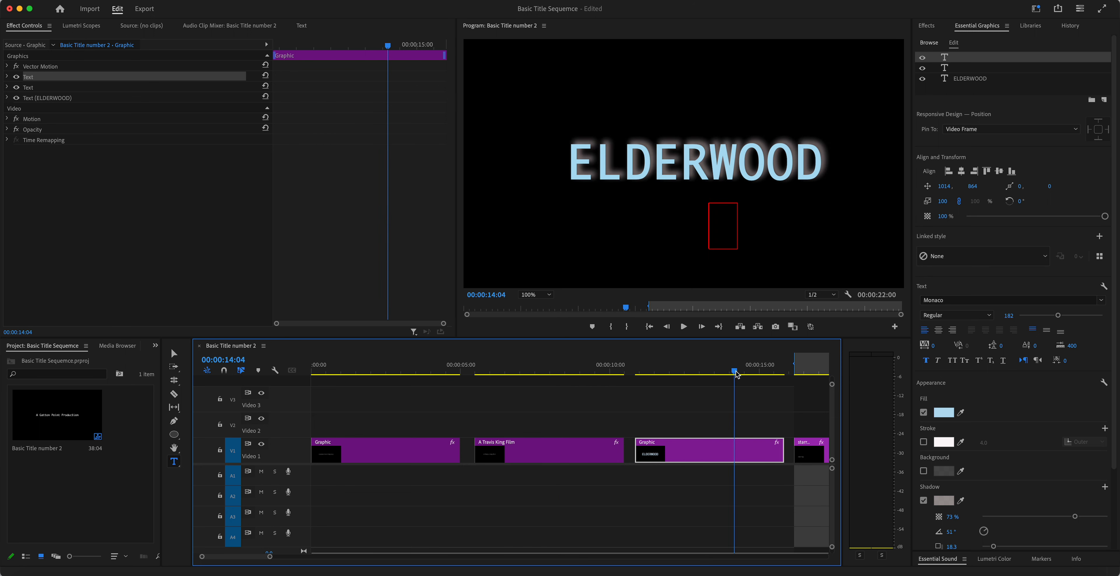
{"action": "key", "text": "minus"}
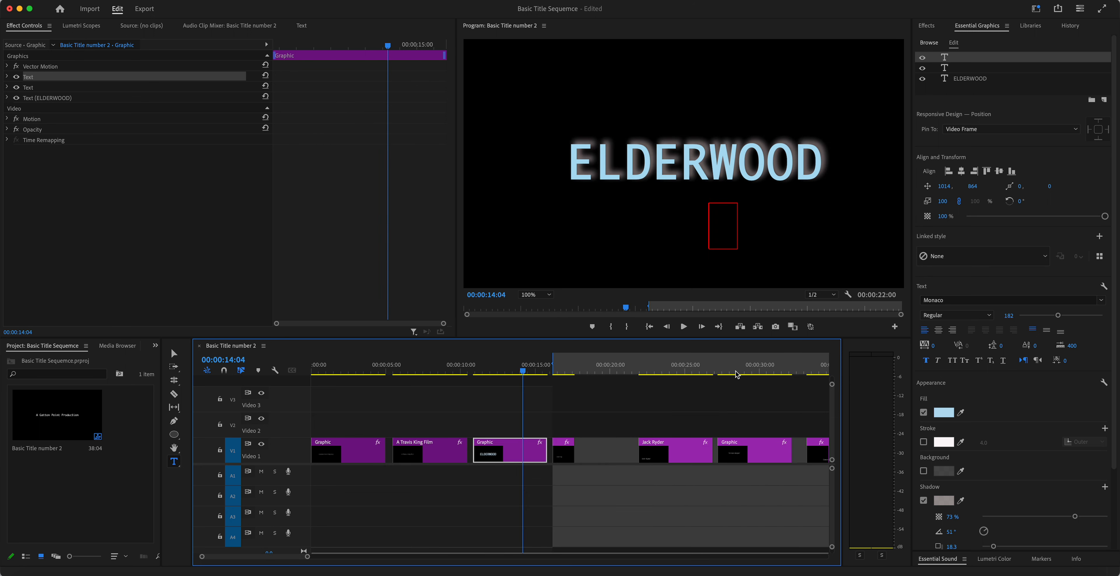
{"action": "left_click", "coordinate": [561, 370]}
{"action": "left_click_drag", "start_coordinate": [561, 370], "coordinate": [668, 391]}
{"action": "left_click_drag", "start_coordinate": [671, 432], "coordinate": [620, 426]}
{"action": "left_click_drag", "start_coordinate": [764, 449], "coordinate": [708, 450]}
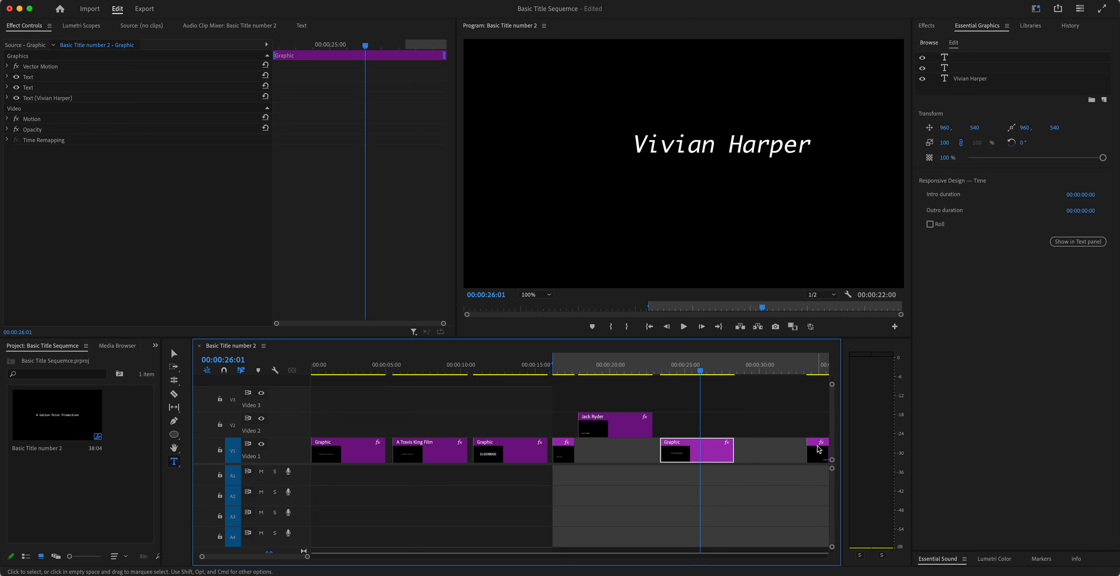
{"action": "left_click_drag", "start_coordinate": [810, 450], "coordinate": [743, 450]}
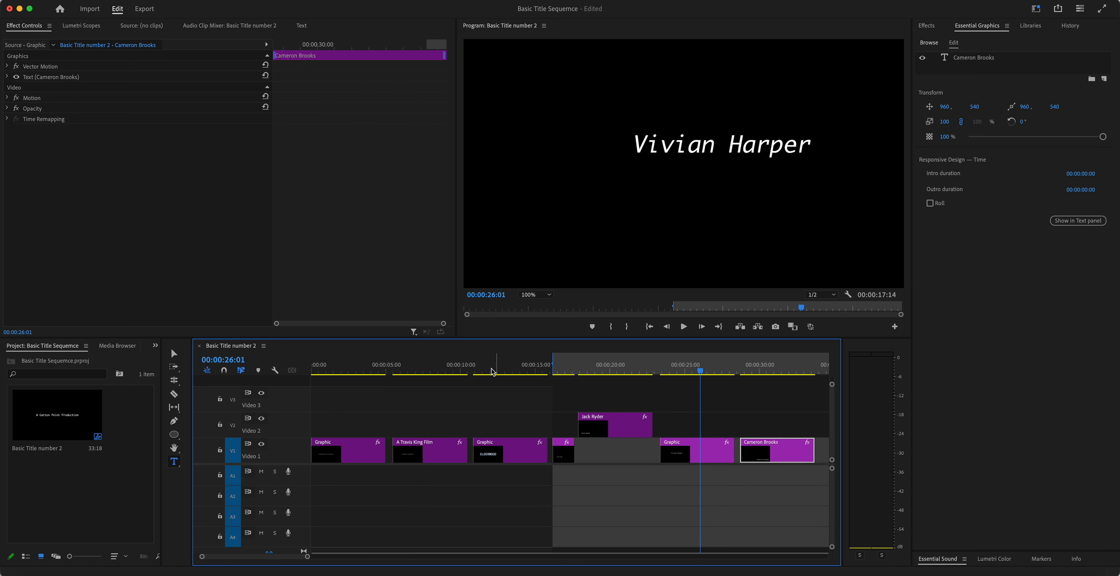
{"action": "mouse_move", "coordinate": [494, 372]}
{"action": "left_mouse_down"}
{"action": "mouse_move", "coordinate": [402, 372]}
{"action": "mouse_move", "coordinate": [510, 374]}
{"action": "left_mouse_up"}
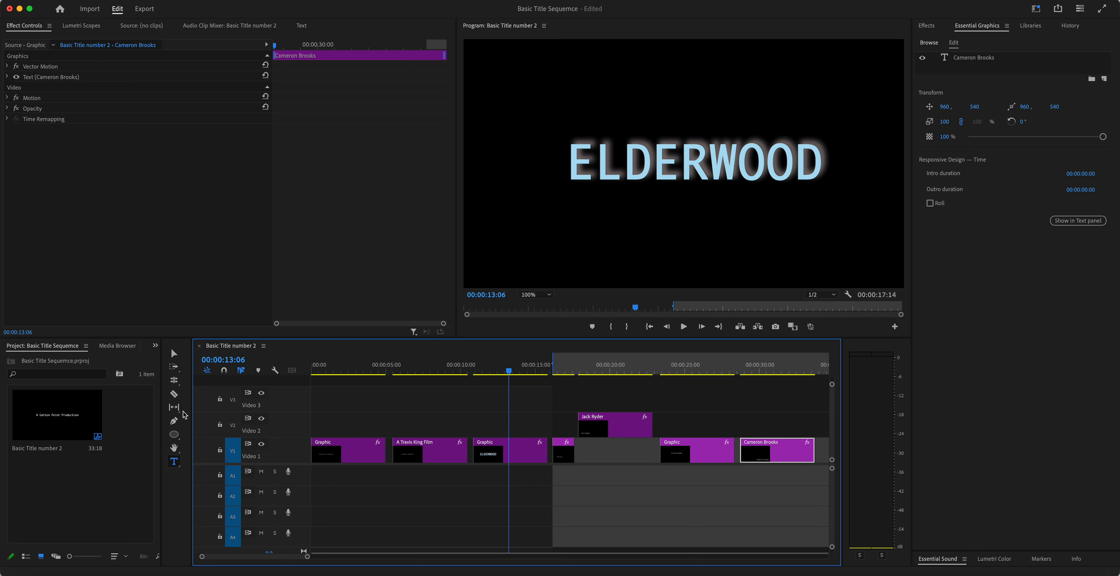
Step: Draw a large red circle below ELDERWOOD and a smaller one to its right
{"action": "left_click", "coordinate": [175, 435]}
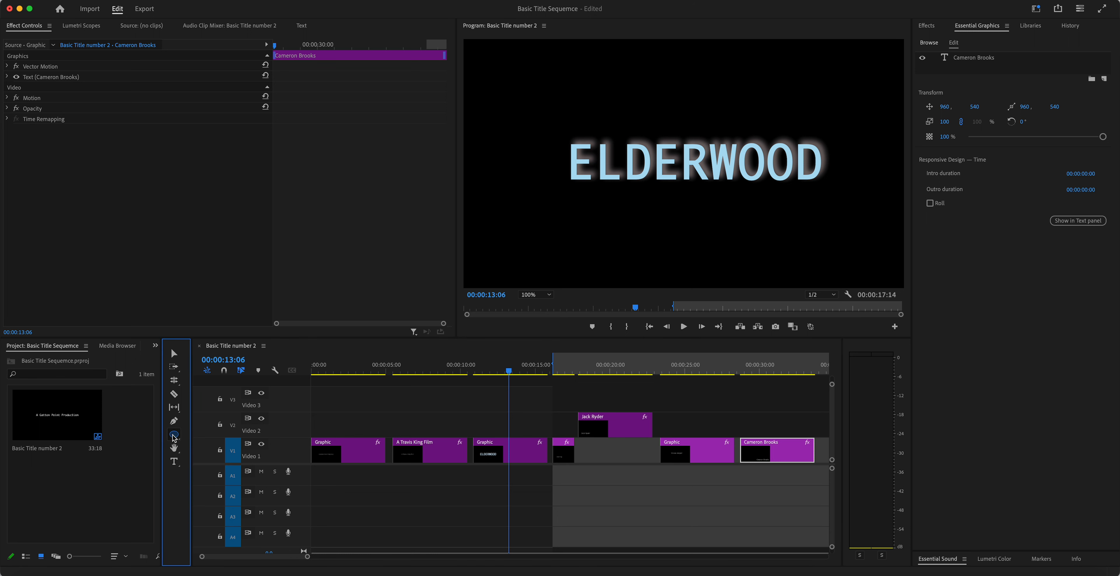
{"action": "mouse_move", "coordinate": [537, 205]}
{"action": "left_mouse_down"}
{"action": "mouse_move", "coordinate": [602, 276]}
{"action": "mouse_move", "coordinate": [692, 275]}
{"action": "mouse_move", "coordinate": [586, 270]}
{"action": "mouse_move", "coordinate": [601, 267]}
{"action": "left_mouse_up"}
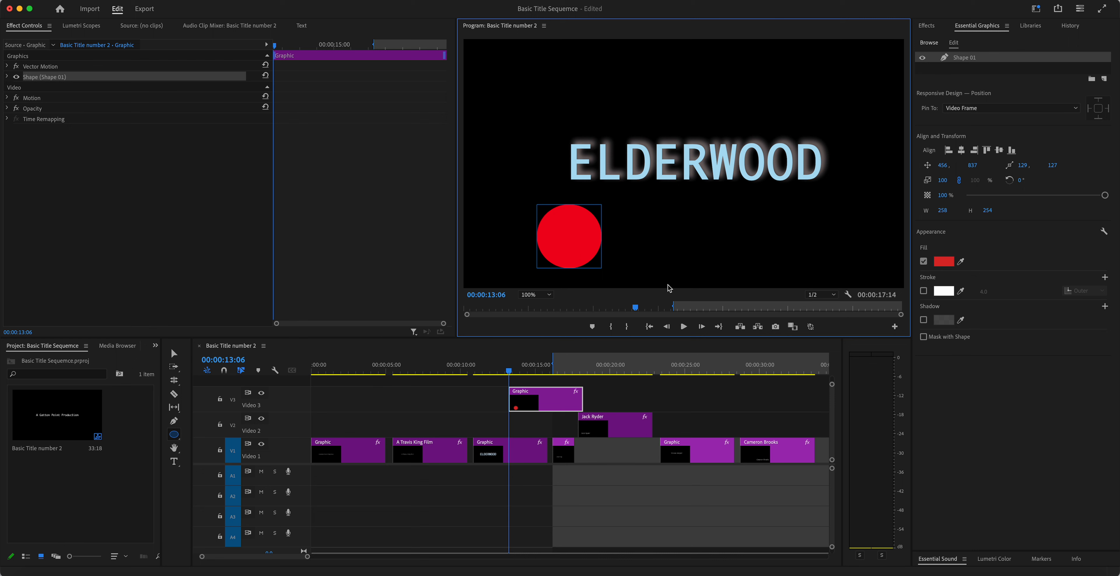
{"action": "left_click", "coordinate": [649, 256]}
{"action": "left_click", "coordinate": [175, 434]}
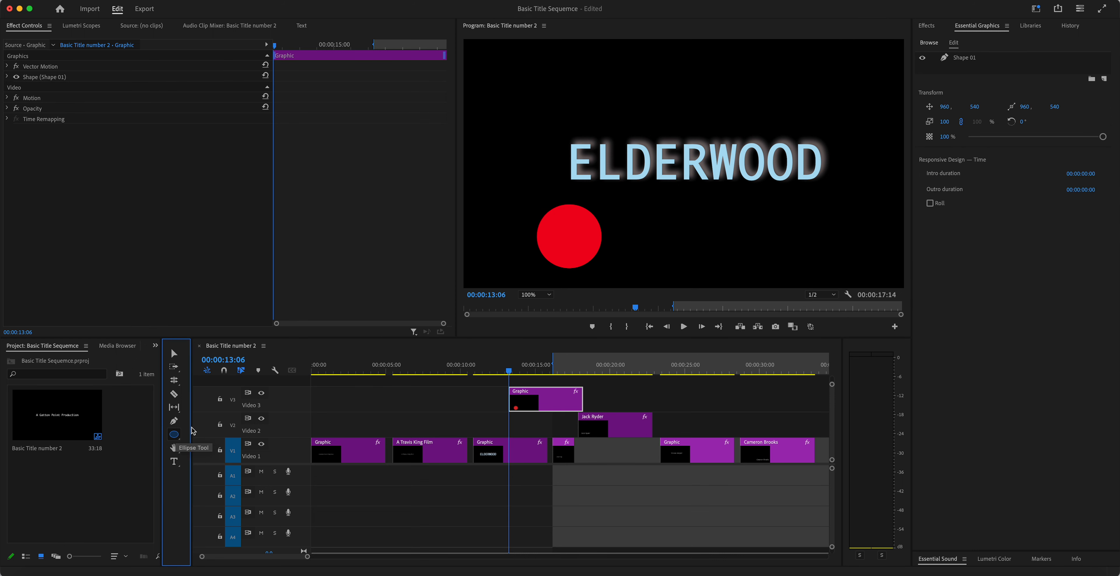
{"action": "mouse_move", "coordinate": [657, 231]}
{"action": "left_mouse_down"}
{"action": "mouse_move", "coordinate": [710, 266]}
{"action": "mouse_move", "coordinate": [717, 286]}
{"action": "mouse_move", "coordinate": [686, 237]}
{"action": "left_mouse_up"}
{"action": "left_click", "coordinate": [752, 242]}
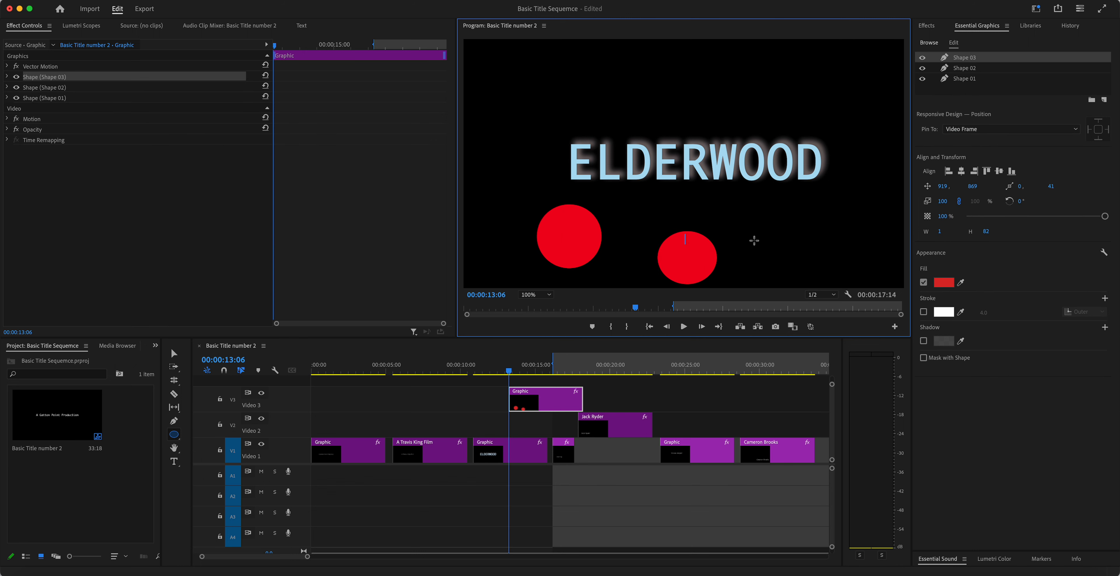
Step: Move the large circle further left and the small circle next to it
{"action": "left_click", "coordinate": [173, 354]}
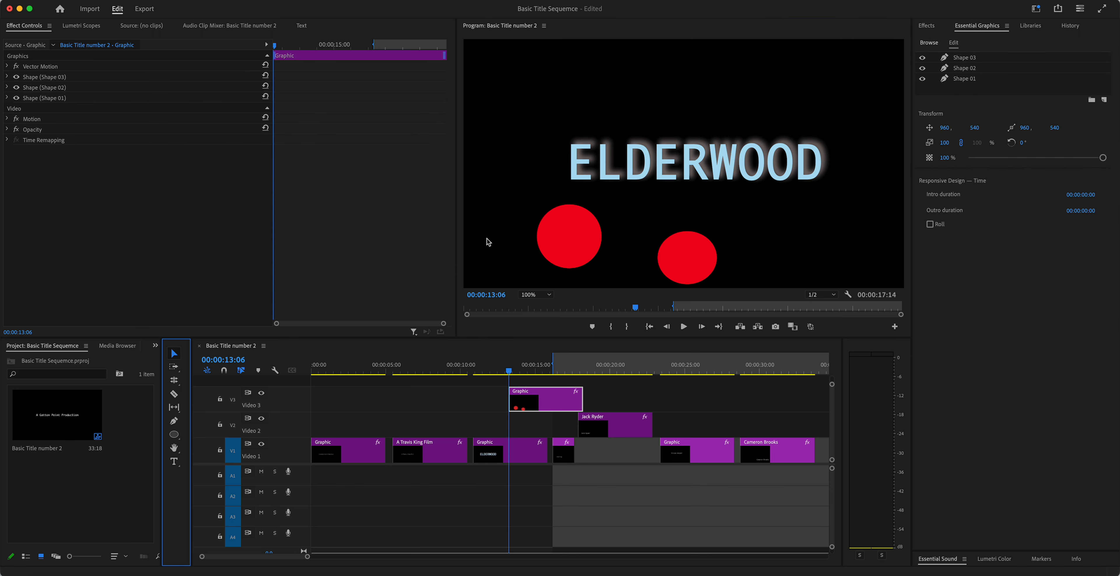
{"action": "left_click", "coordinate": [569, 238]}
{"action": "left_click", "coordinate": [531, 233]}
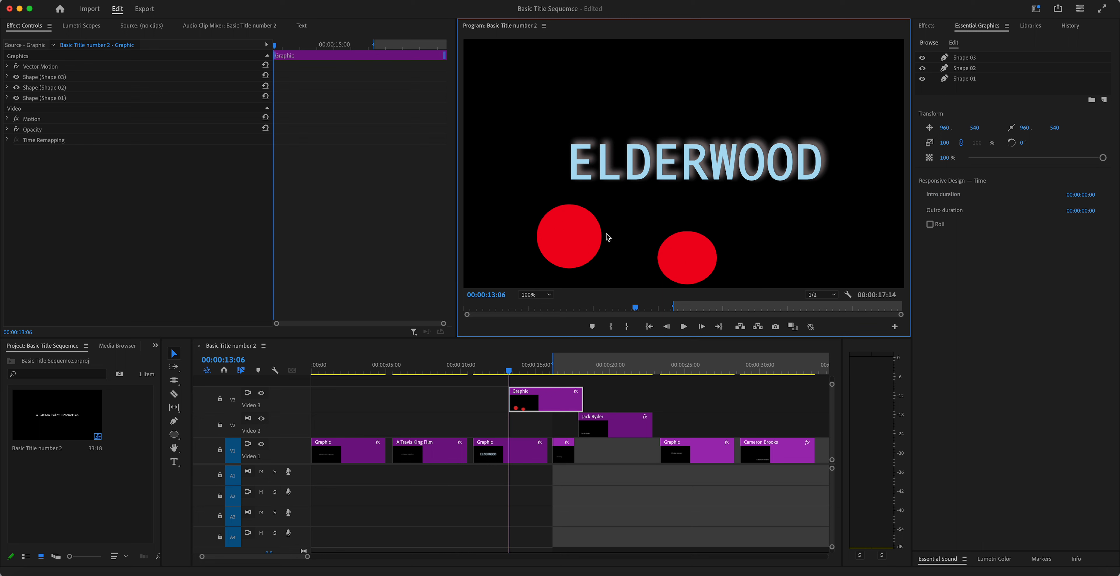
{"action": "left_click", "coordinate": [562, 225]}
{"action": "left_click_drag", "start_coordinate": [562, 224], "coordinate": [512, 221]}
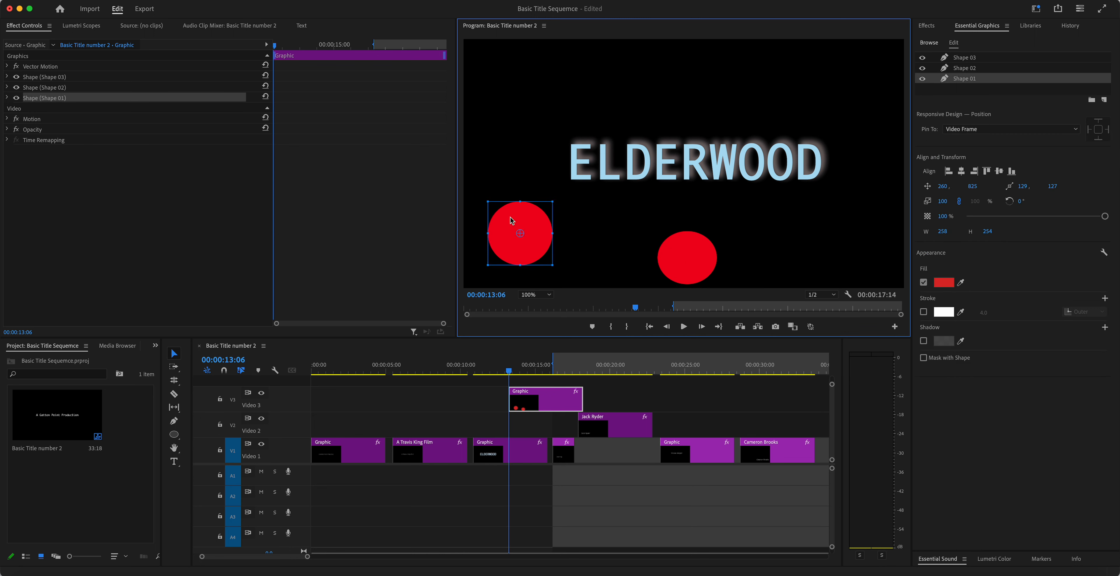
{"action": "left_click", "coordinate": [692, 257]}
{"action": "left_click_drag", "start_coordinate": [693, 257], "coordinate": [609, 230]}
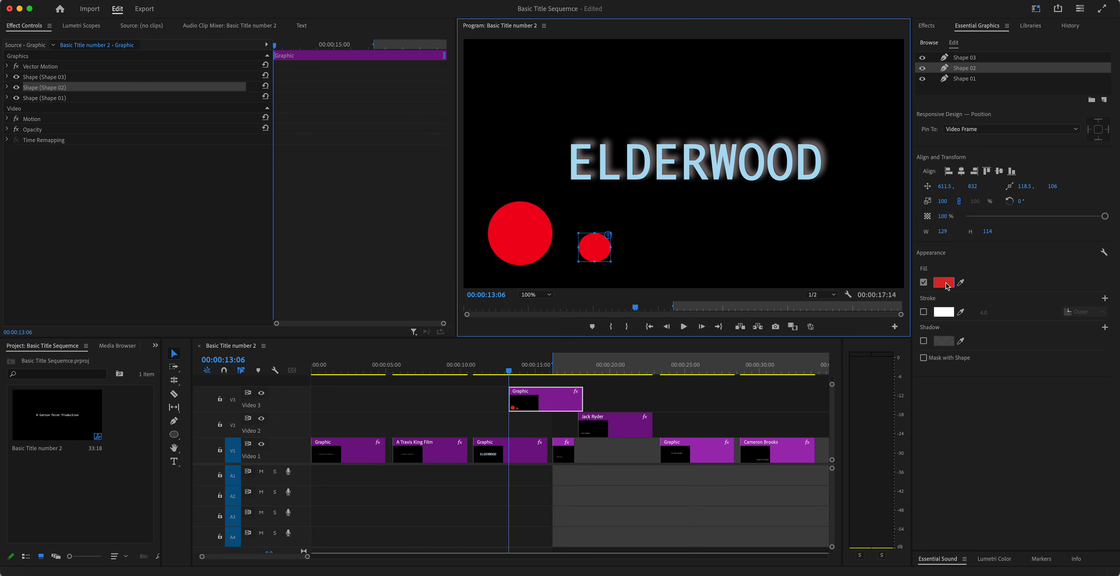
Step: Fill the small circle with light blue B7DCF0 sampled from the ELDERWOOD title
{"action": "left_click", "coordinate": [944, 282]}
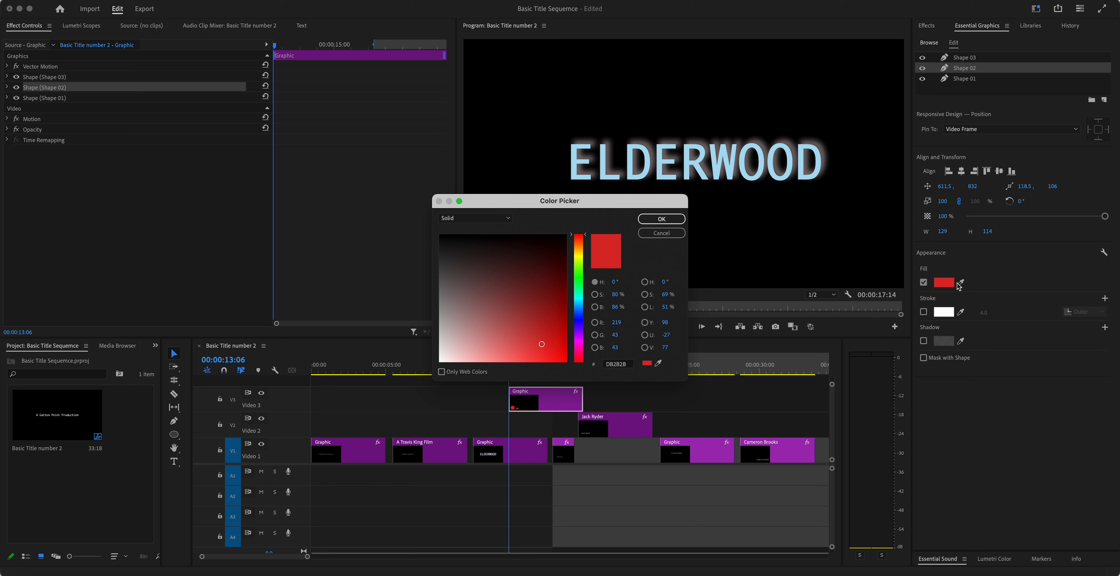
{"action": "left_click", "coordinate": [657, 363]}
{"action": "left_click", "coordinate": [659, 147]}
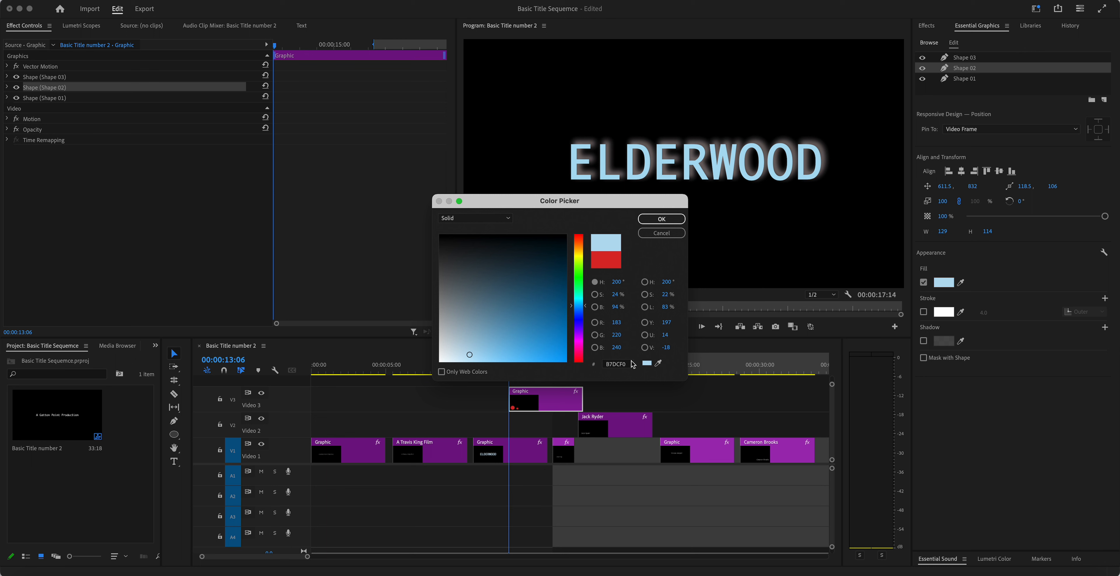
{"action": "left_click", "coordinate": [662, 219]}
Step: Give the large circle the same B7DCF0 light-blue fill
{"action": "left_click", "coordinate": [517, 248]}
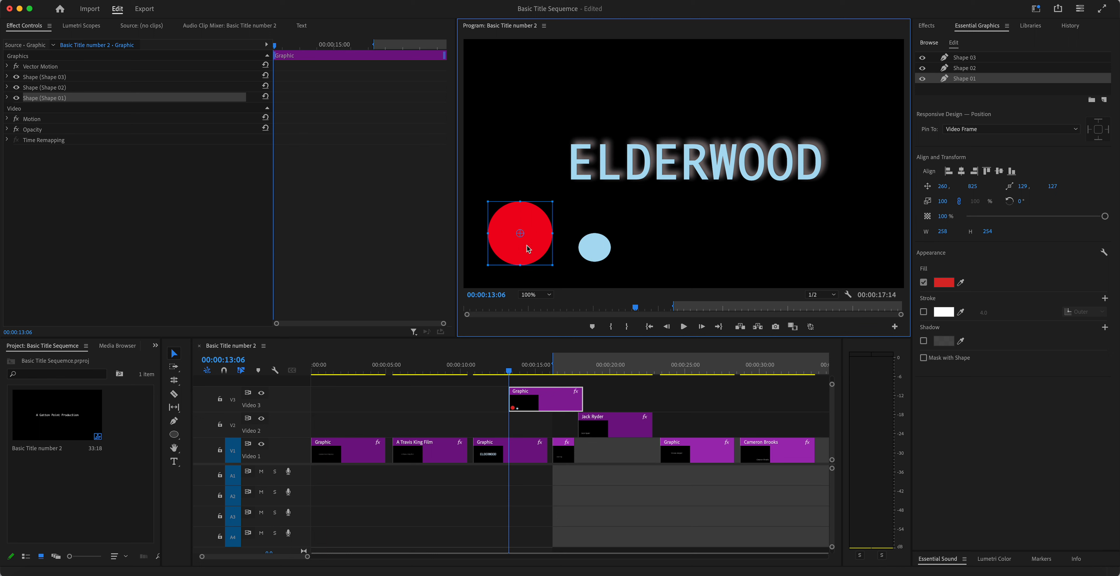
{"action": "left_click", "coordinate": [943, 282]}
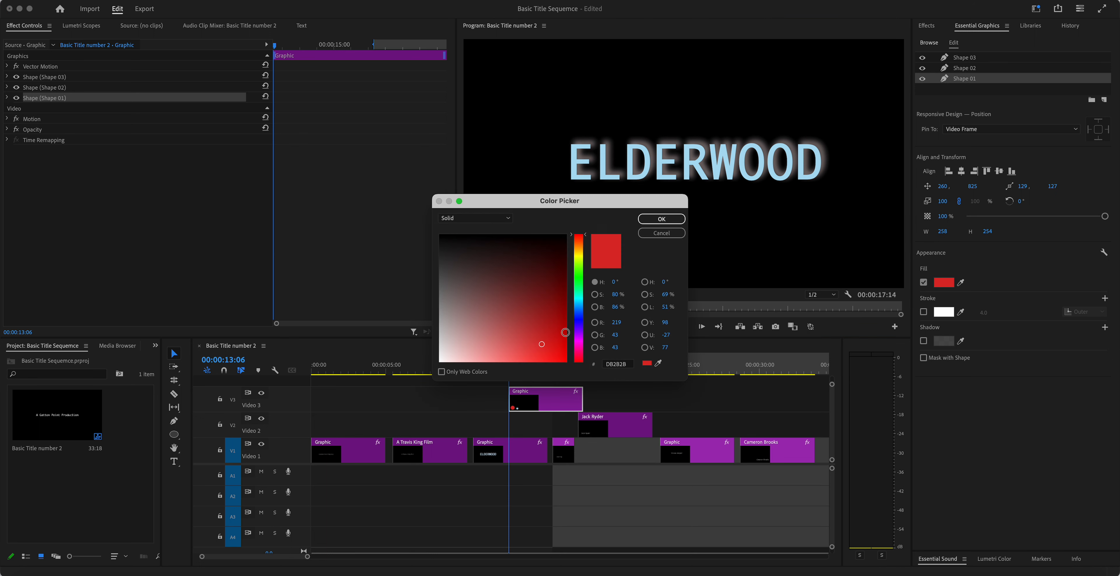
{"action": "left_click", "coordinate": [659, 363]}
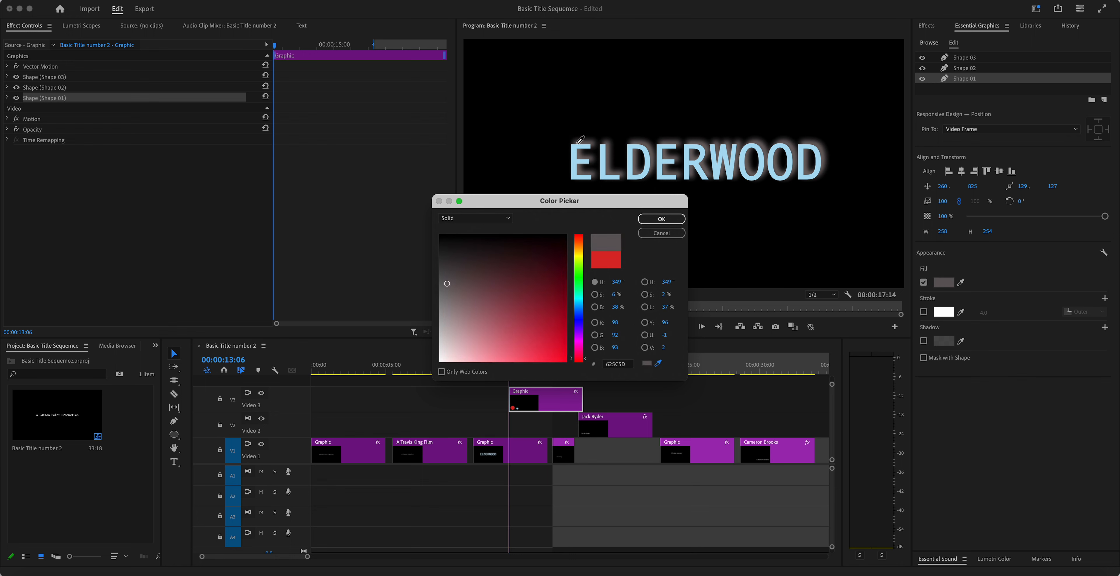
{"action": "left_click", "coordinate": [662, 220]}
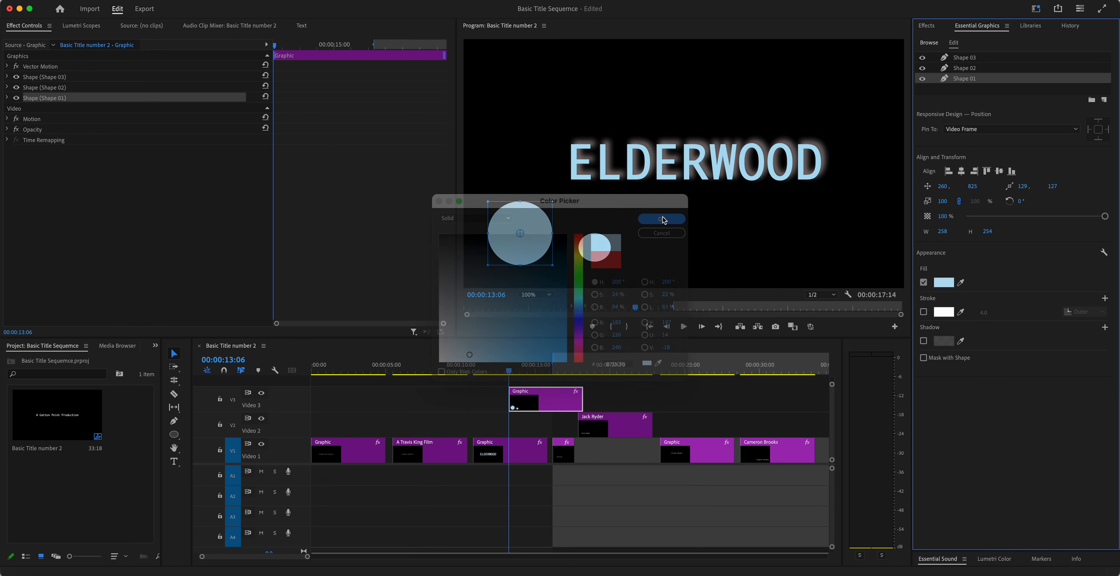
{"action": "left_click", "coordinate": [681, 234]}
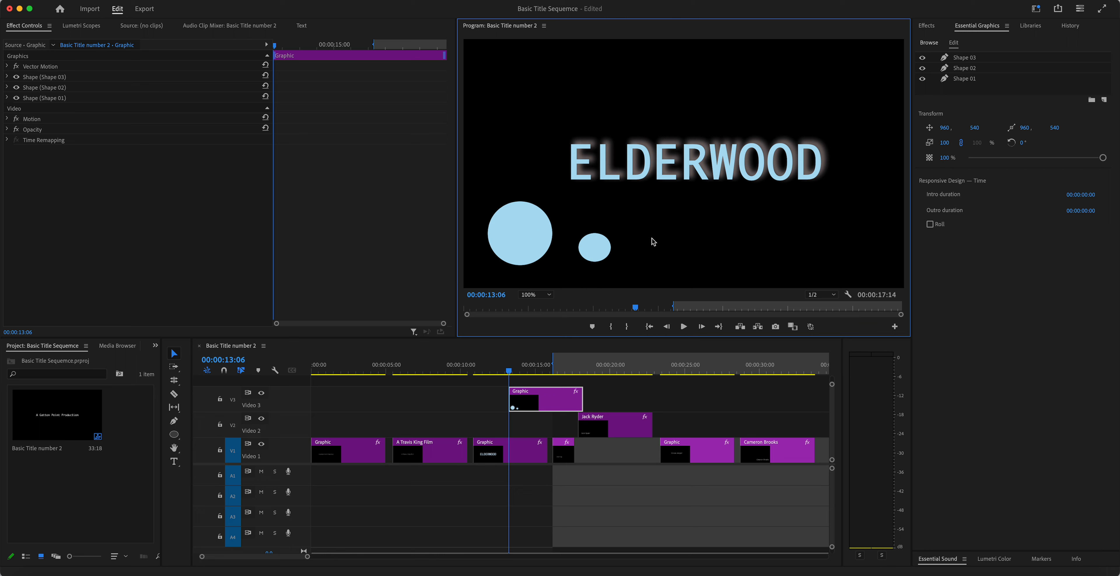
{"action": "left_click", "coordinate": [521, 242]}
Step: Resize the large circle to about 138×116, delete the second, and paste a copy beside it
{"action": "left_click_drag", "start_coordinate": [549, 202], "coordinate": [529, 248]}
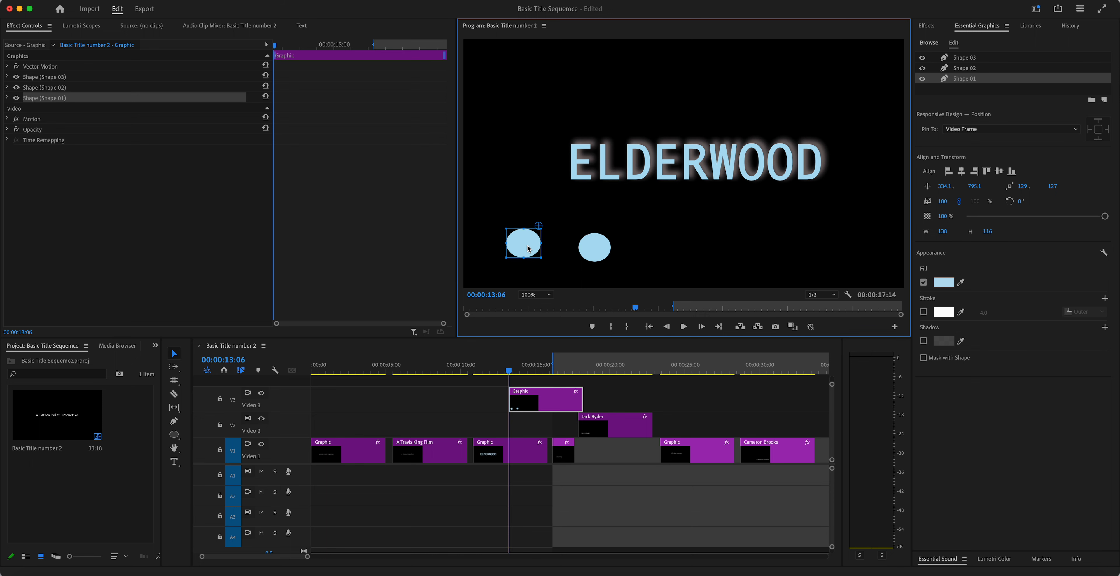
{"action": "left_click", "coordinate": [600, 252]}
{"action": "key", "text": "Delete"}
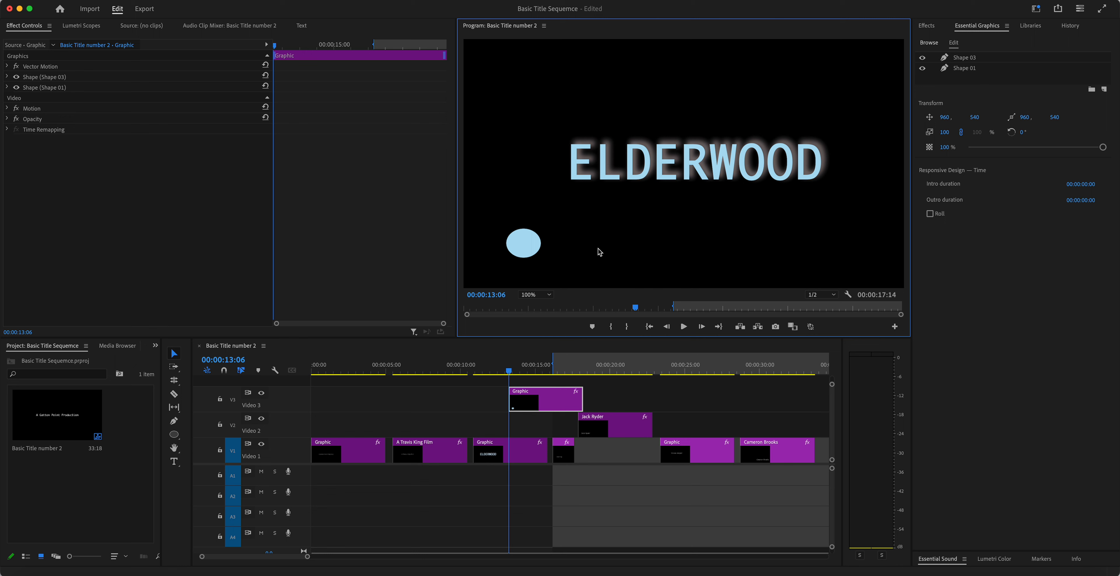
{"action": "left_click", "coordinate": [529, 242]}
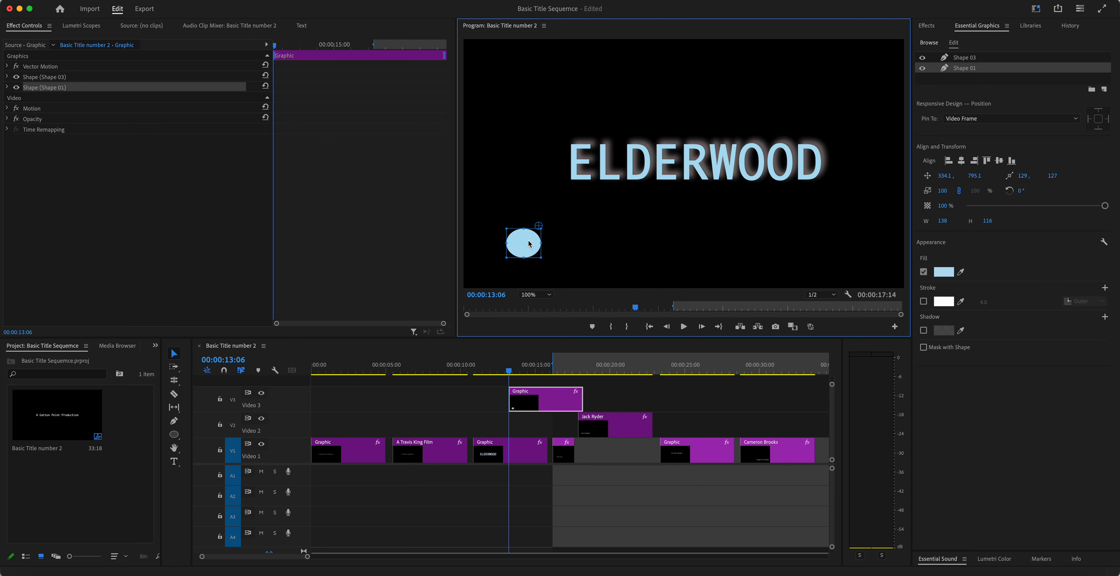
{"action": "left_click", "coordinate": [609, 243]}
{"action": "key", "text": "super+v"}
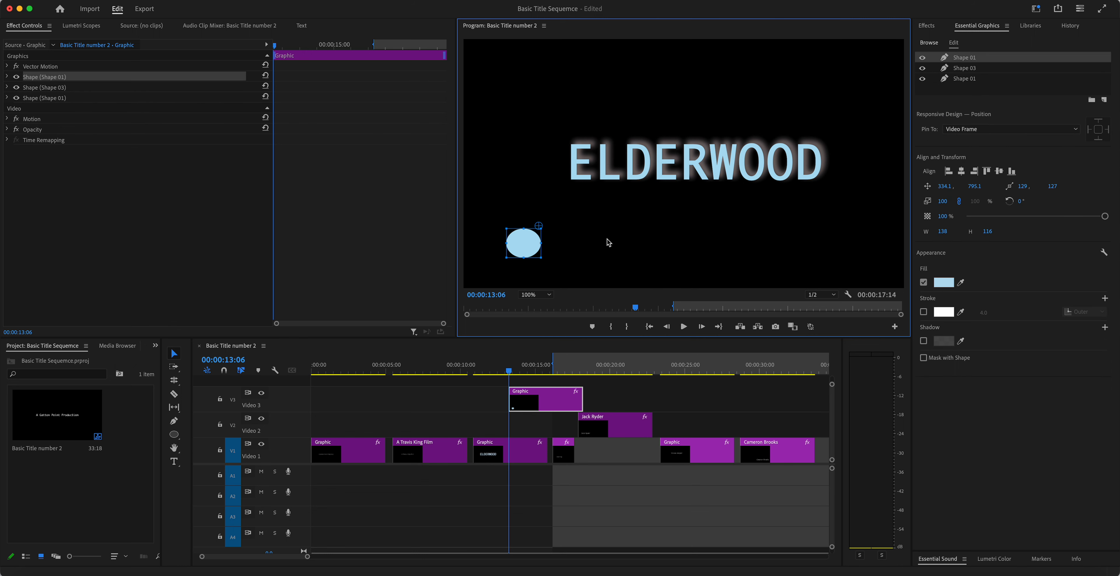
{"action": "left_click_drag", "start_coordinate": [529, 245], "coordinate": [572, 244]}
{"action": "left_click", "coordinate": [623, 245]}
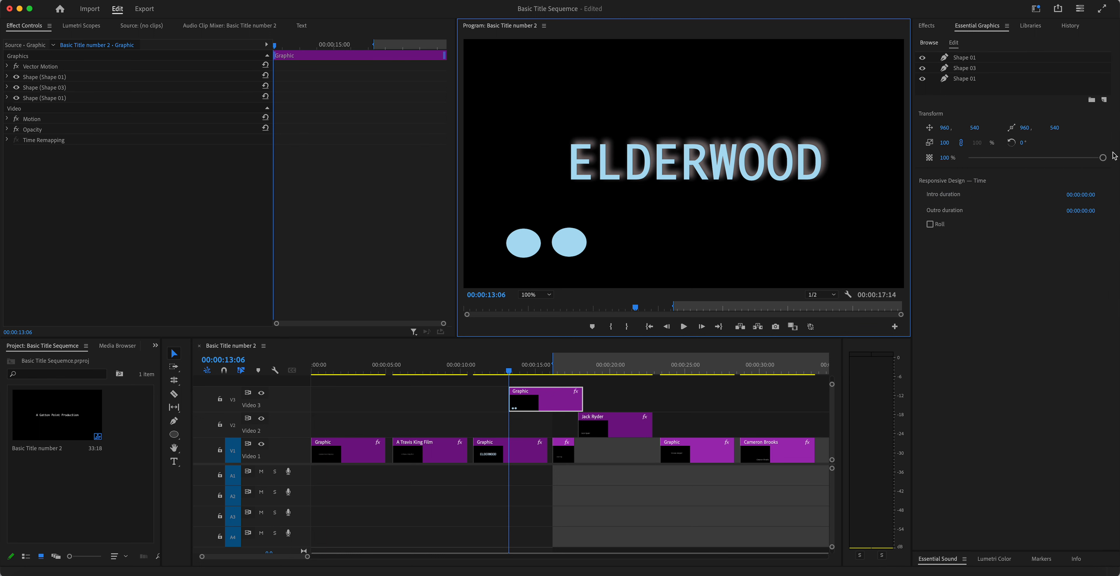
Step: Move both circles side by side at the lower right, one at 1465, 809.1
{"action": "mouse_move", "coordinate": [1102, 158]}
{"action": "left_mouse_down"}
{"action": "mouse_move", "coordinate": [1019, 159]}
{"action": "mouse_move", "coordinate": [1102, 158]}
{"action": "left_mouse_up"}
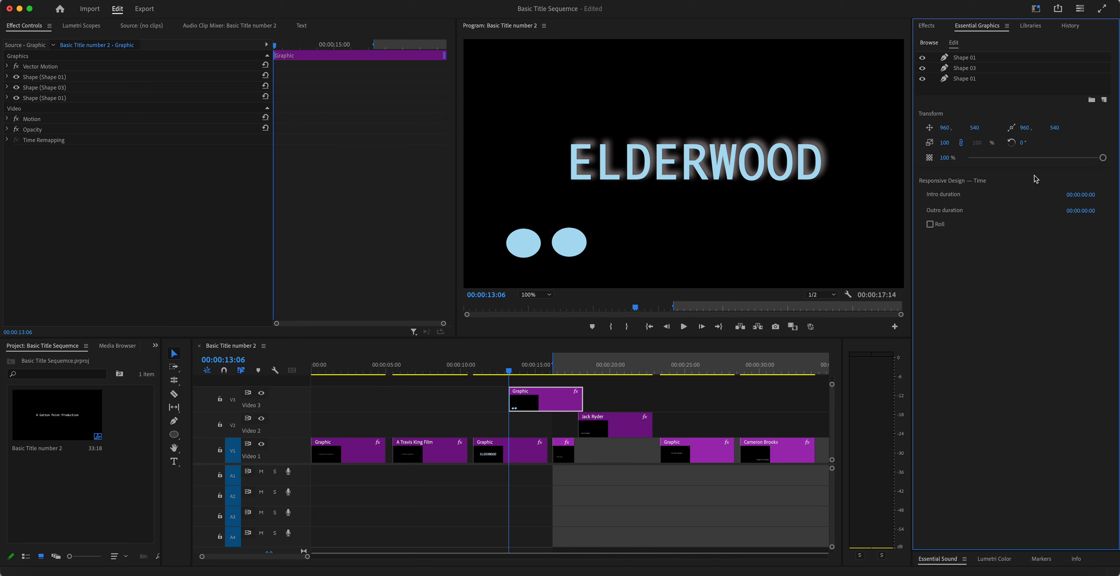
{"action": "left_click", "coordinate": [572, 243]}
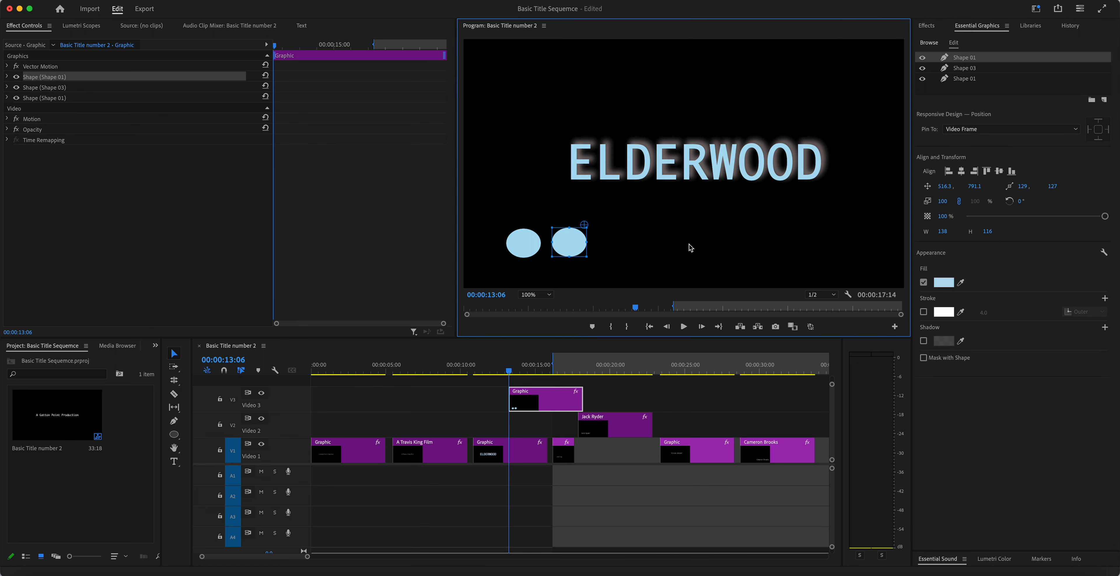
{"action": "left_click_drag", "start_coordinate": [570, 239], "coordinate": [869, 241]}
{"action": "left_click_drag", "start_coordinate": [523, 246], "coordinate": [806, 248]}
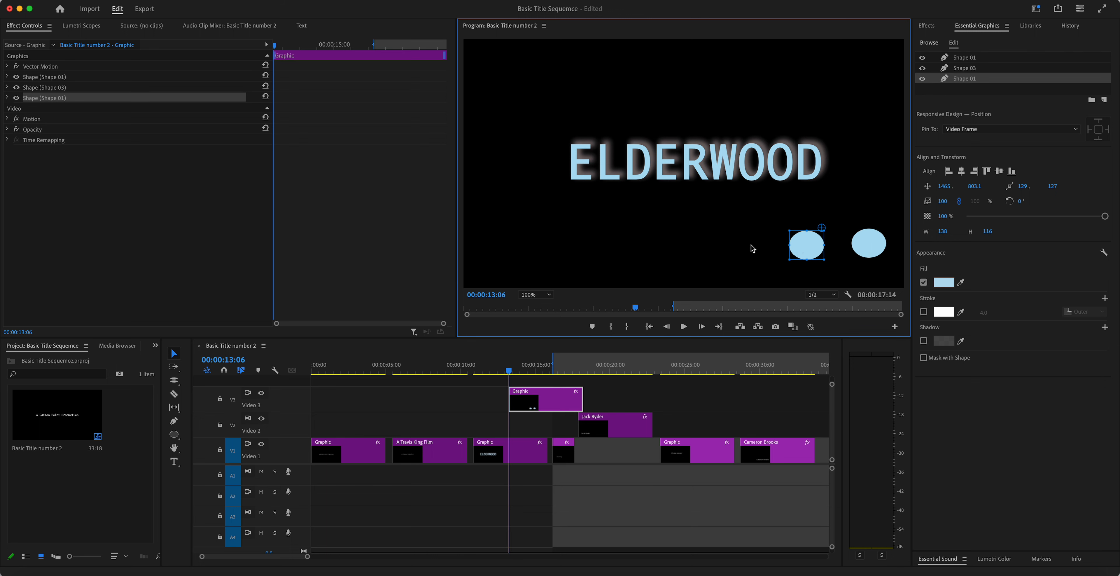
{"action": "left_click_drag", "start_coordinate": [510, 371], "coordinate": [297, 388]}
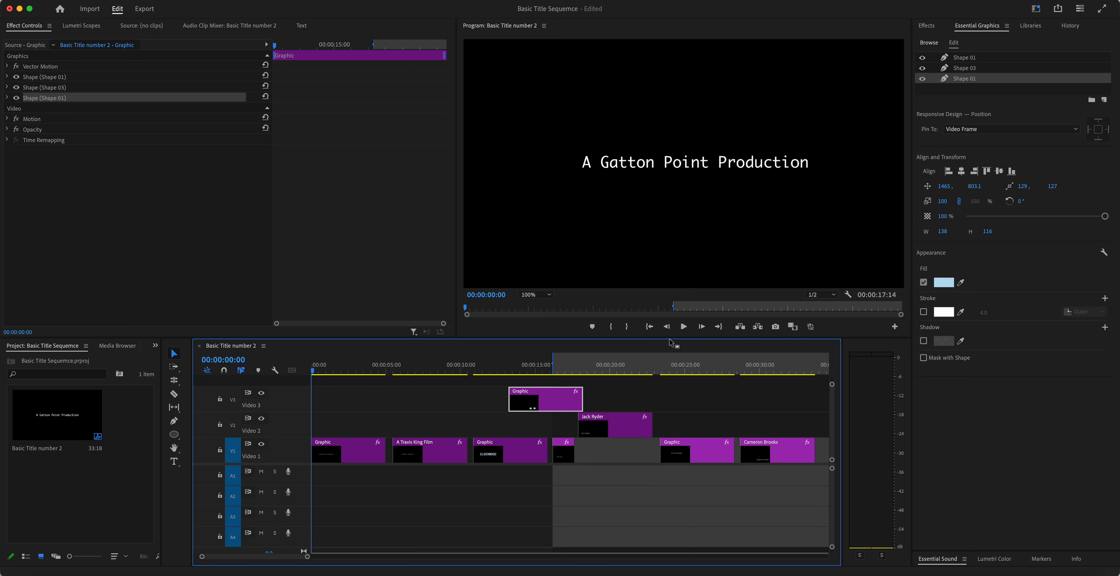
Step: Trim the first Graphic clip and move the later clips earlier to close the gap
{"action": "left_click", "coordinate": [682, 329]}
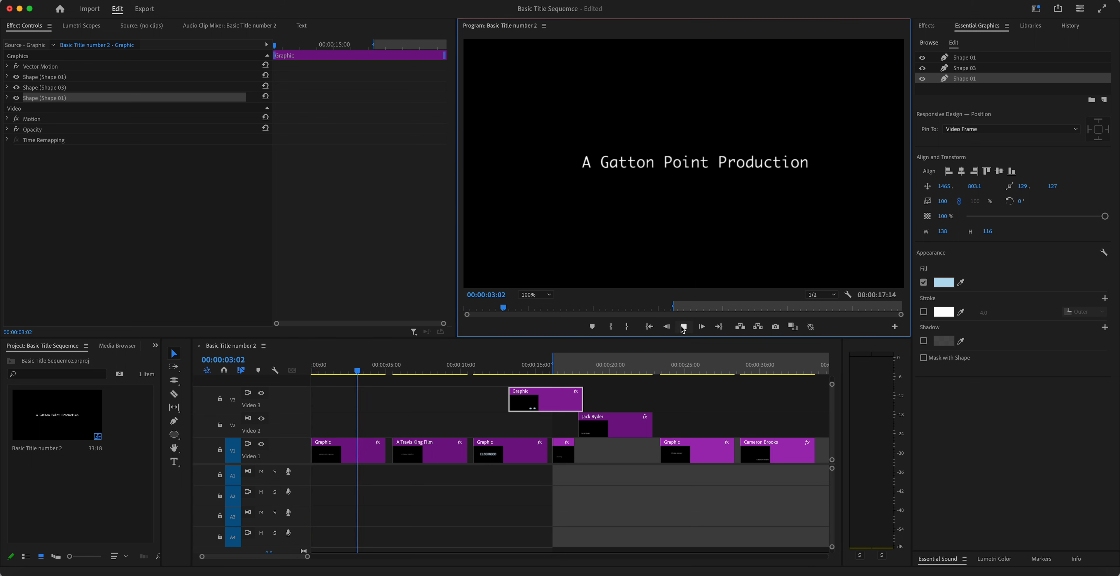
{"action": "left_click", "coordinate": [683, 327]}
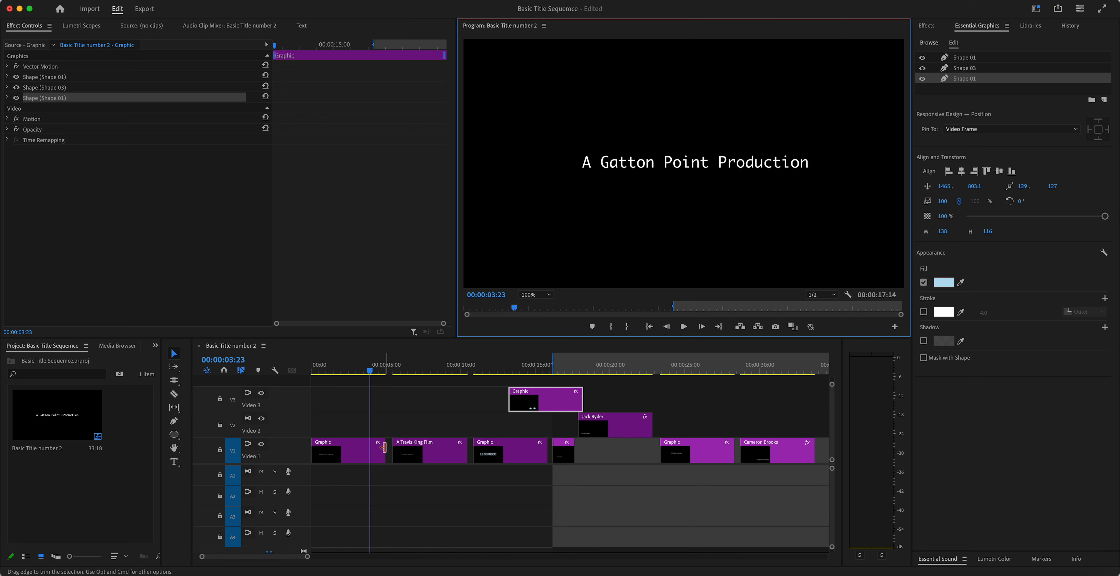
{"action": "left_click_drag", "start_coordinate": [385, 449], "coordinate": [366, 448]}
{"action": "mouse_move", "coordinate": [464, 449]}
{"action": "left_mouse_down"}
{"action": "mouse_move", "coordinate": [416, 449]}
{"action": "mouse_move", "coordinate": [493, 450]}
{"action": "mouse_move", "coordinate": [443, 450]}
{"action": "mouse_move", "coordinate": [477, 450]}
{"action": "mouse_move", "coordinate": [464, 450]}
{"action": "left_mouse_up"}
{"action": "left_click_drag", "start_coordinate": [553, 394], "coordinate": [797, 492]}
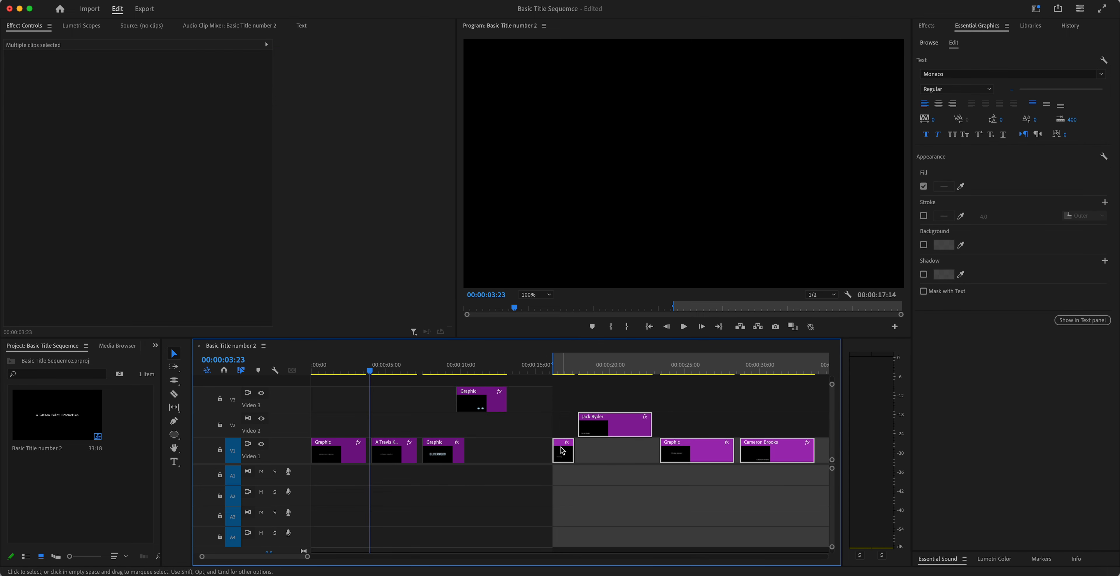
{"action": "left_click_drag", "start_coordinate": [563, 451], "coordinate": [506, 451]}
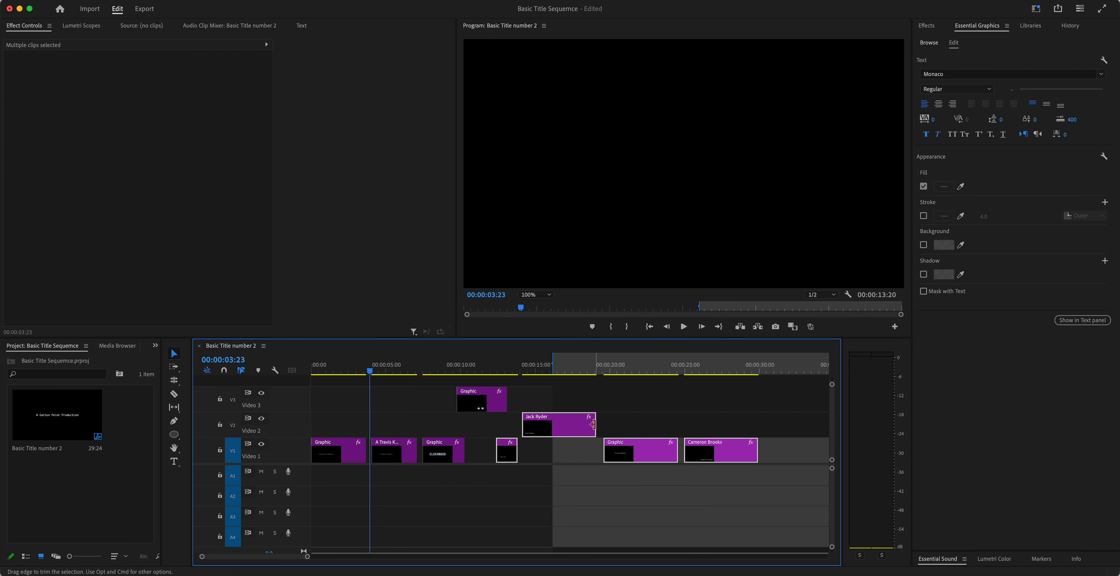
{"action": "left_click_drag", "start_coordinate": [593, 425], "coordinate": [560, 425]}
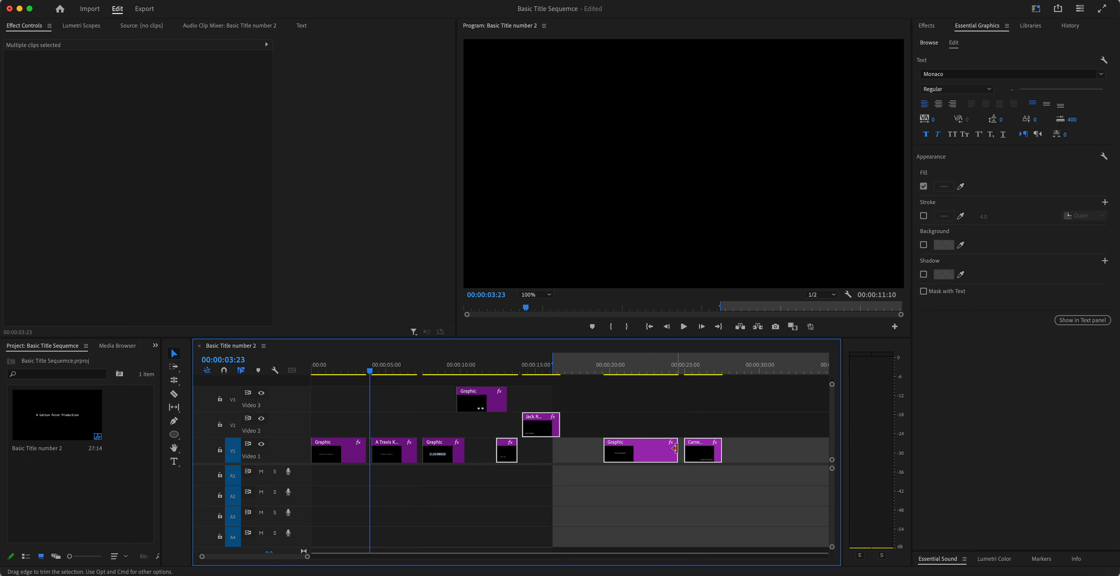
{"action": "left_click_drag", "start_coordinate": [675, 449], "coordinate": [636, 449]}
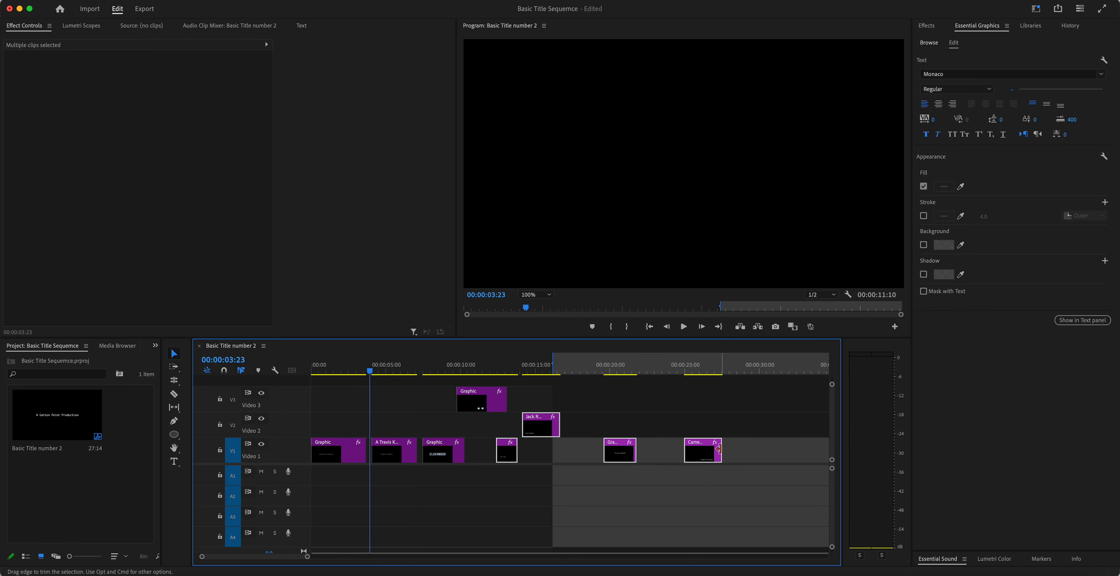
{"action": "left_click_drag", "start_coordinate": [719, 449], "coordinate": [712, 449]}
{"action": "left_click_drag", "start_coordinate": [622, 451], "coordinate": [556, 450]}
{"action": "left_click", "coordinate": [633, 426]}
{"action": "left_click_drag", "start_coordinate": [703, 452], "coordinate": [616, 452]}
{"action": "key", "text": "space"}
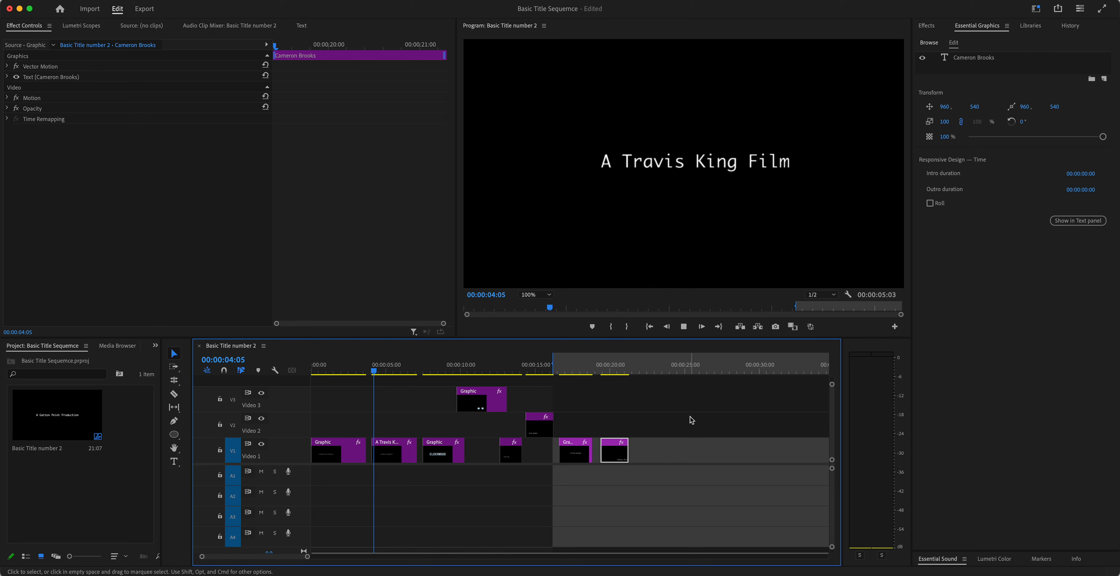
{"action": "key", "text": "space"}
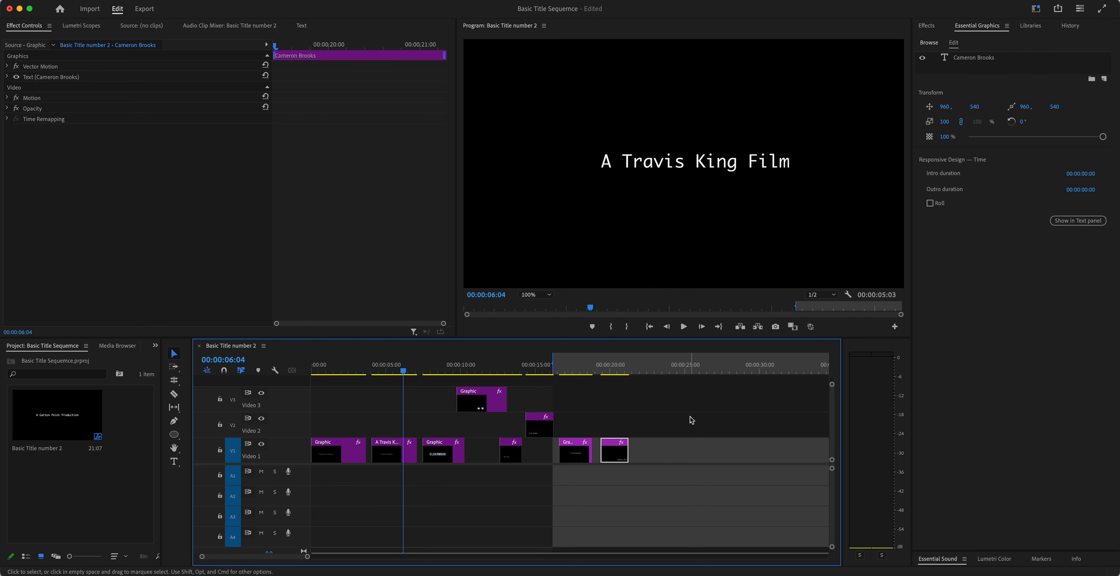
{"action": "mouse_move", "coordinate": [416, 450]}
{"action": "left_mouse_down"}
{"action": "mouse_move", "coordinate": [400, 448]}
{"action": "mouse_move", "coordinate": [457, 449]}
{"action": "mouse_move", "coordinate": [434, 449]}
{"action": "left_mouse_up"}
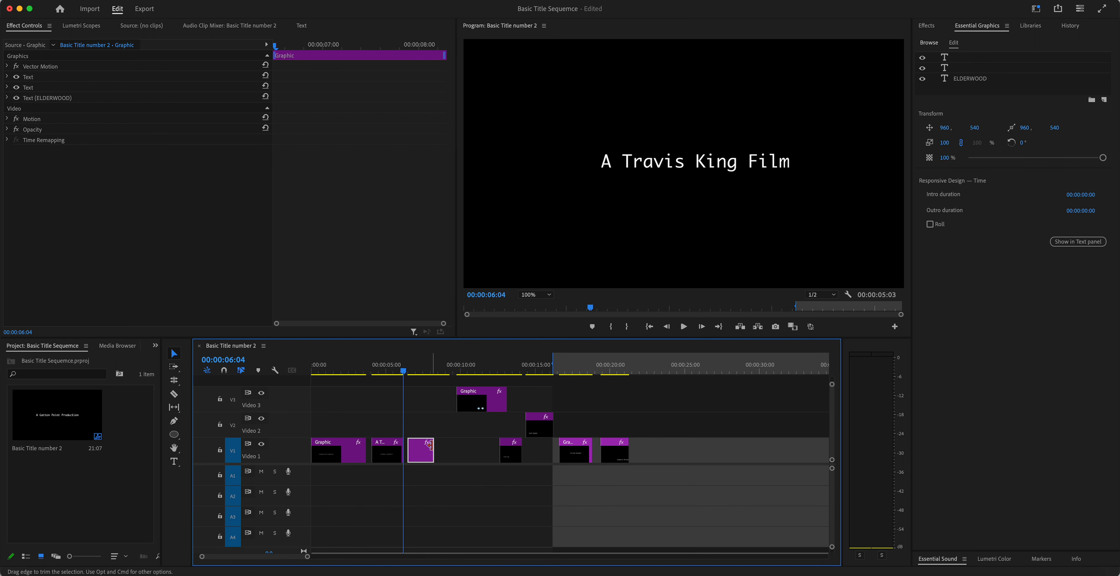
Step: Marquee-select the five later clips, pull them earlier, and play to check
{"action": "left_click", "coordinate": [474, 405]}
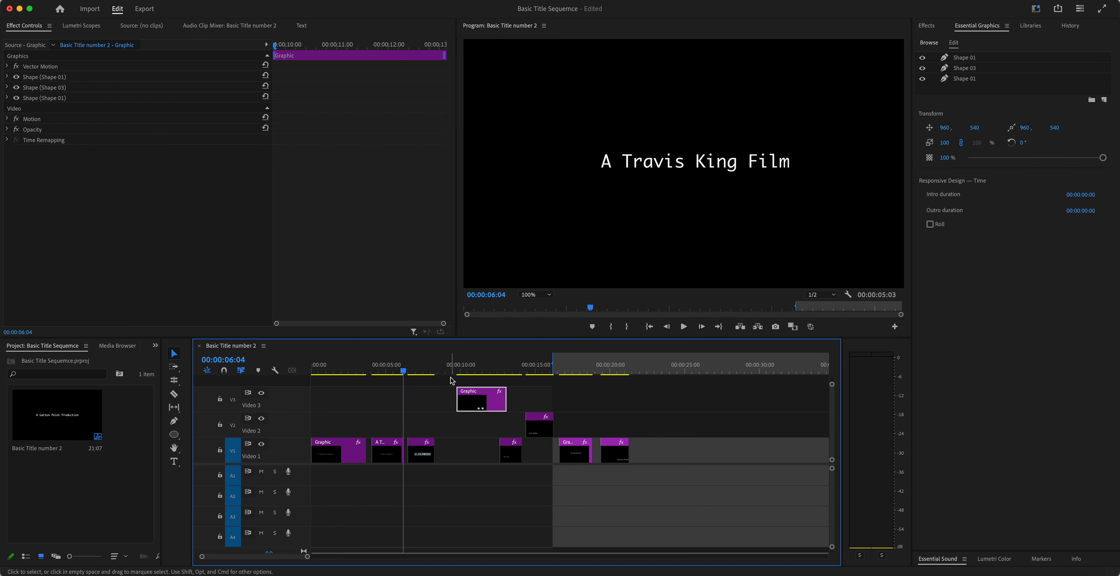
{"action": "left_click_drag", "start_coordinate": [451, 377], "coordinate": [666, 493]}
{"action": "left_click_drag", "start_coordinate": [478, 401], "coordinate": [460, 402]}
{"action": "key", "text": "space"}
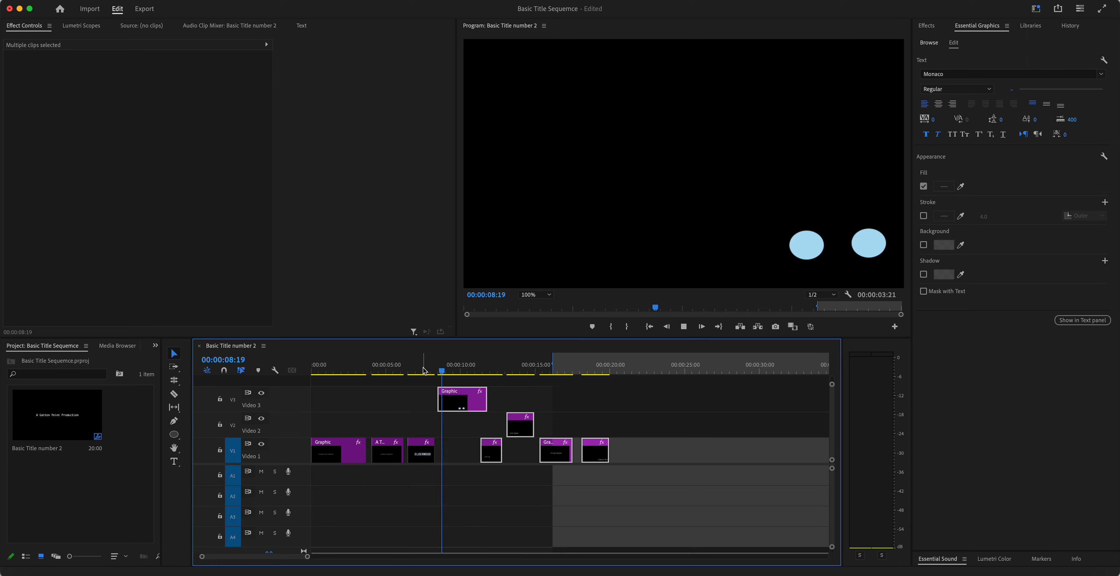
{"action": "key", "text": "space"}
Step: Lengthen the ELDERWOOD clip on Video 1 to about 2:24
{"action": "left_click", "coordinate": [430, 450]}
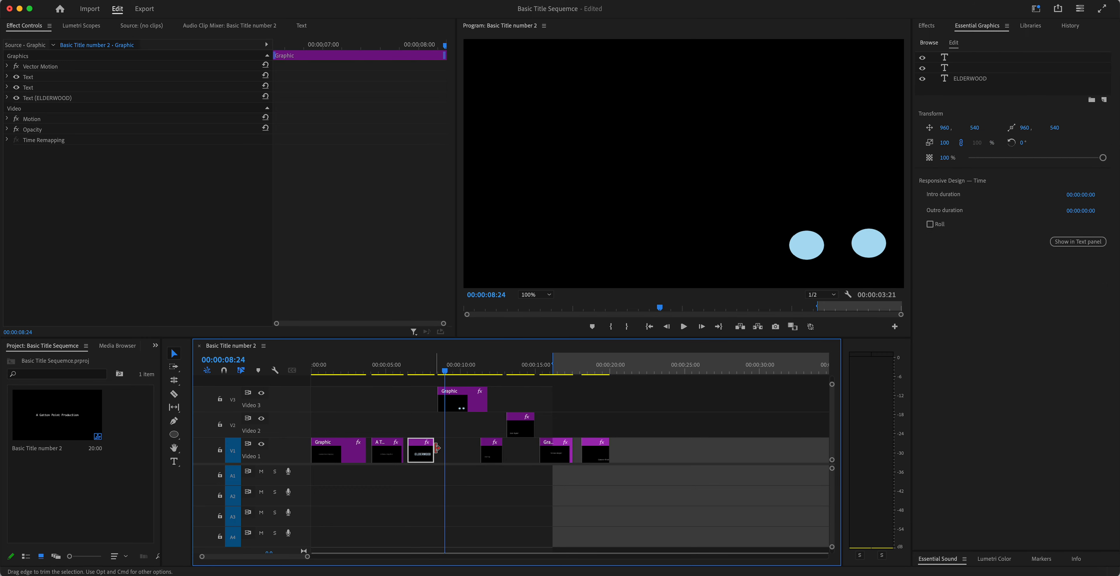
{"action": "left_click_drag", "start_coordinate": [432, 448], "coordinate": [449, 448]}
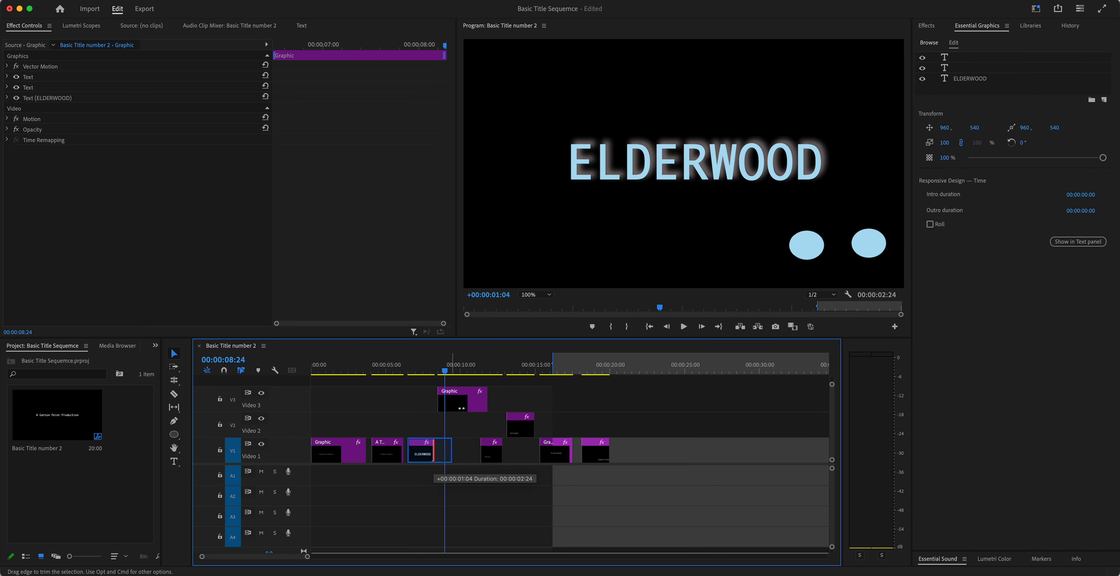
{"action": "mouse_move", "coordinate": [360, 367]}
{"action": "left_mouse_down"}
{"action": "mouse_move", "coordinate": [348, 368]}
{"action": "mouse_move", "coordinate": [385, 368]}
{"action": "mouse_move", "coordinate": [339, 369]}
{"action": "left_mouse_up"}
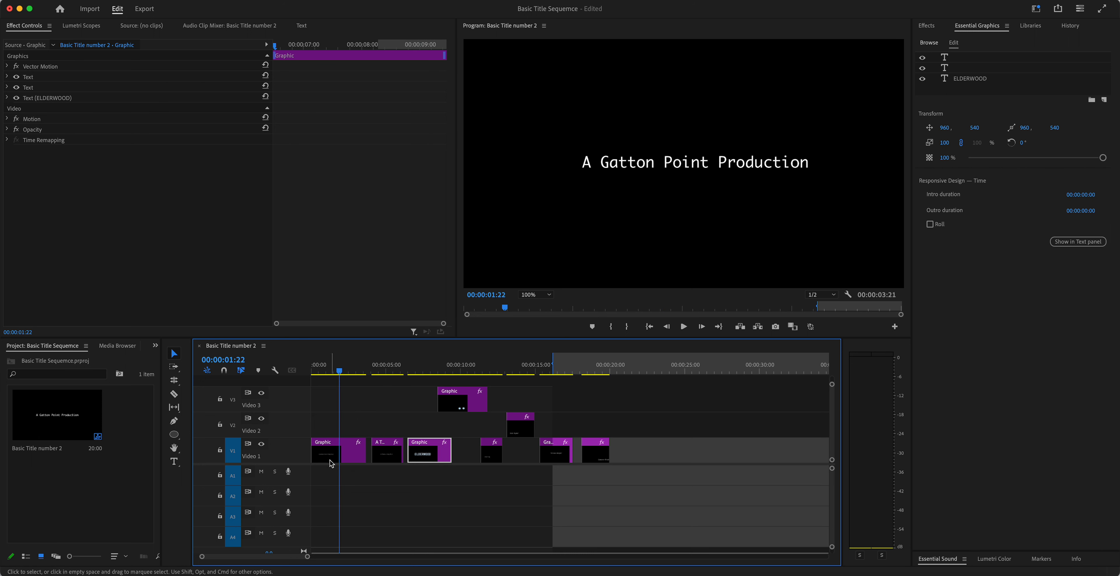
{"action": "left_click", "coordinate": [338, 457]}
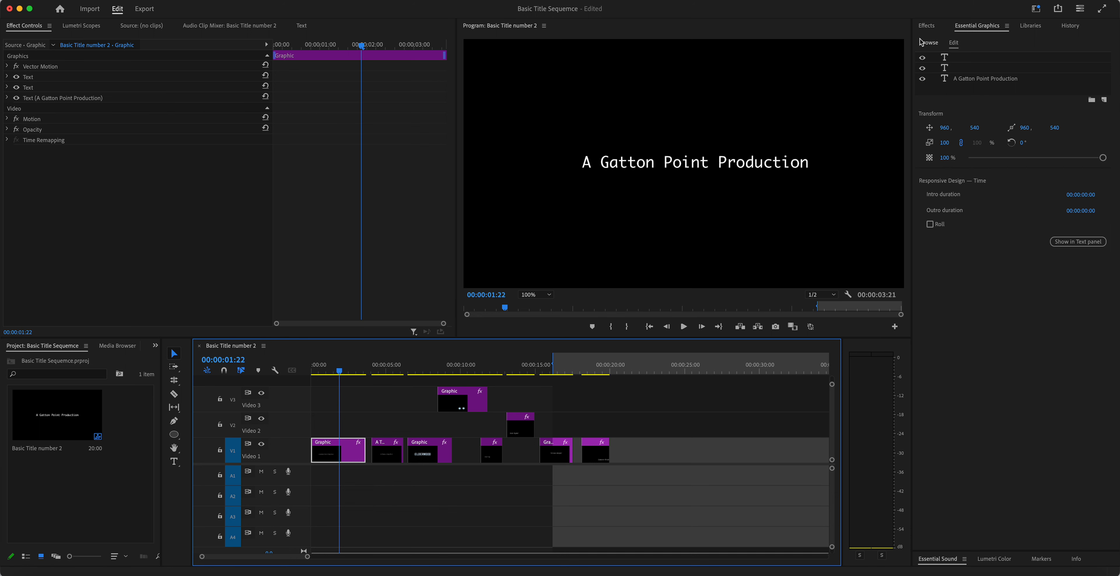
Step: Show Effects > Video Transitions with Slide and Wipe expanded, listing Barn Doors, Inset and Wipe
{"action": "left_click", "coordinate": [328, 4]}
{"action": "mouse_move", "coordinate": [335, 7]}
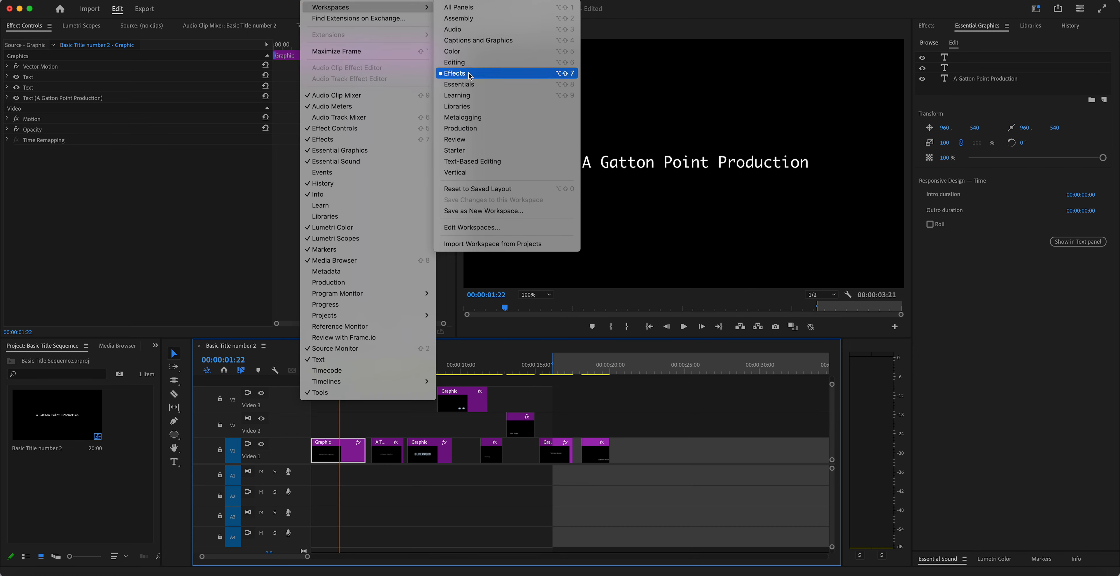
{"action": "left_click", "coordinate": [929, 28]}
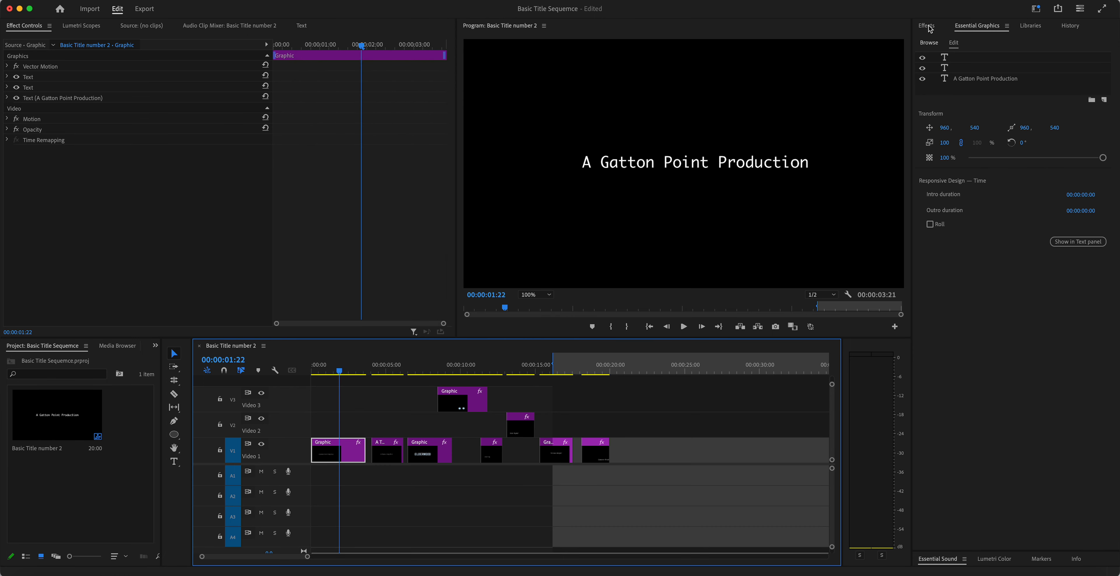
{"action": "left_click", "coordinate": [927, 25]}
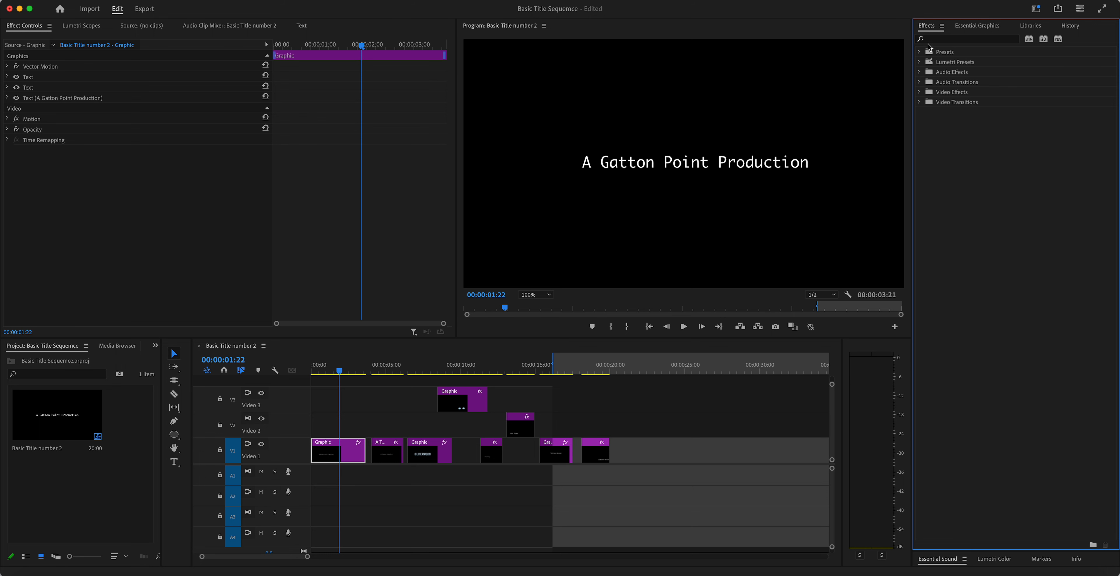
{"action": "left_click", "coordinate": [919, 103]}
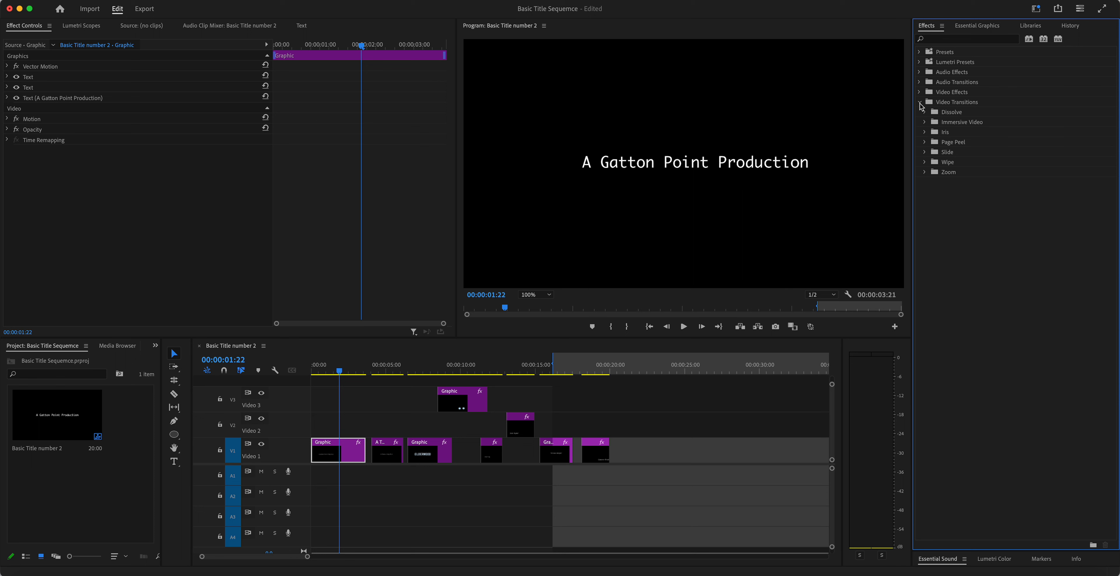
{"action": "left_click", "coordinate": [925, 152]}
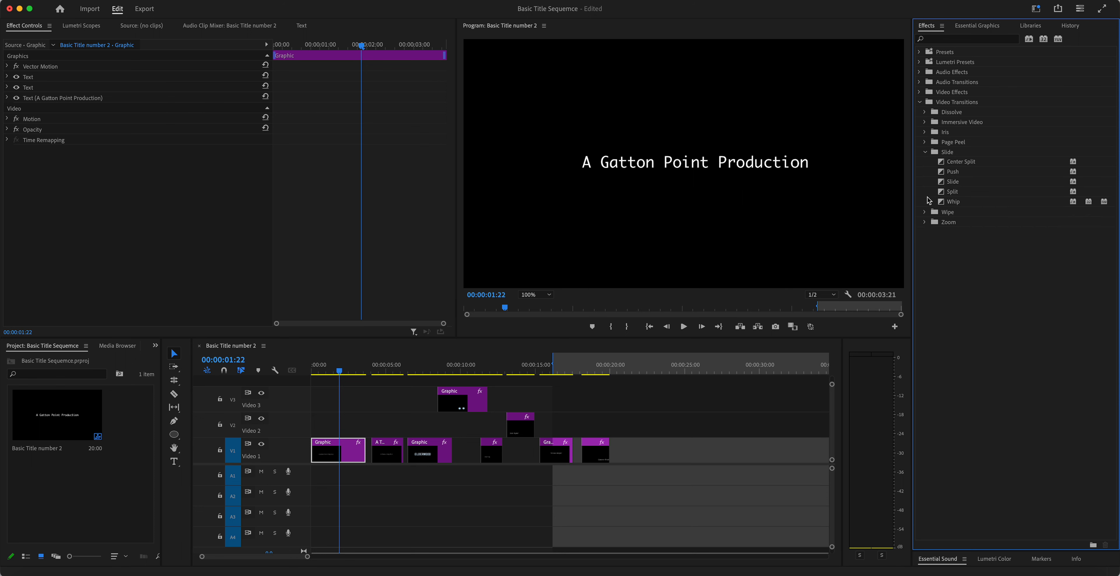
{"action": "left_click", "coordinate": [925, 212]}
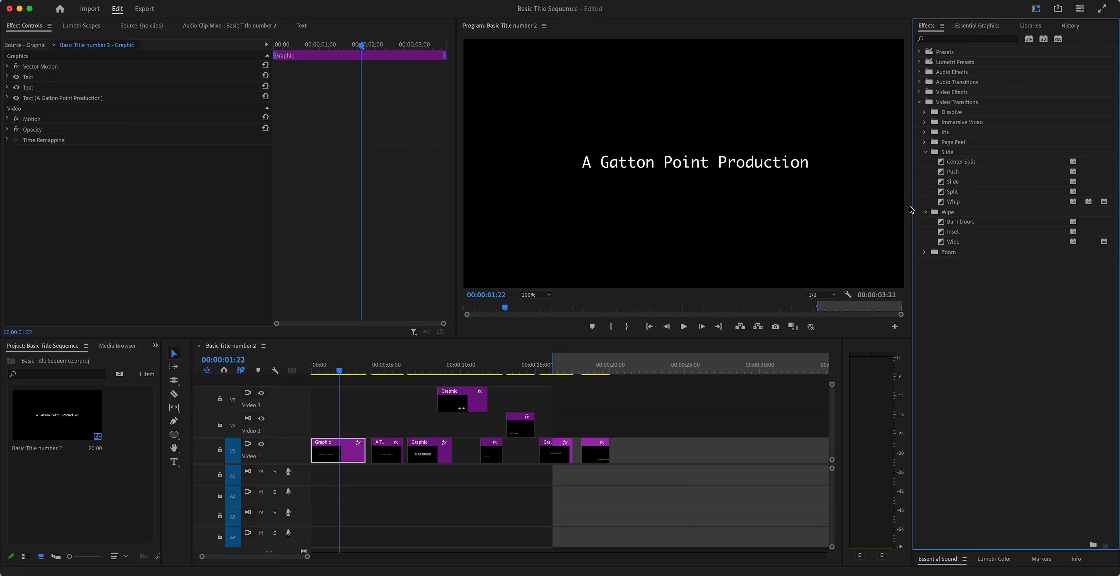
{"action": "left_click", "coordinate": [951, 243]}
{"action": "left_click_drag", "start_coordinate": [941, 244], "coordinate": [319, 453]}
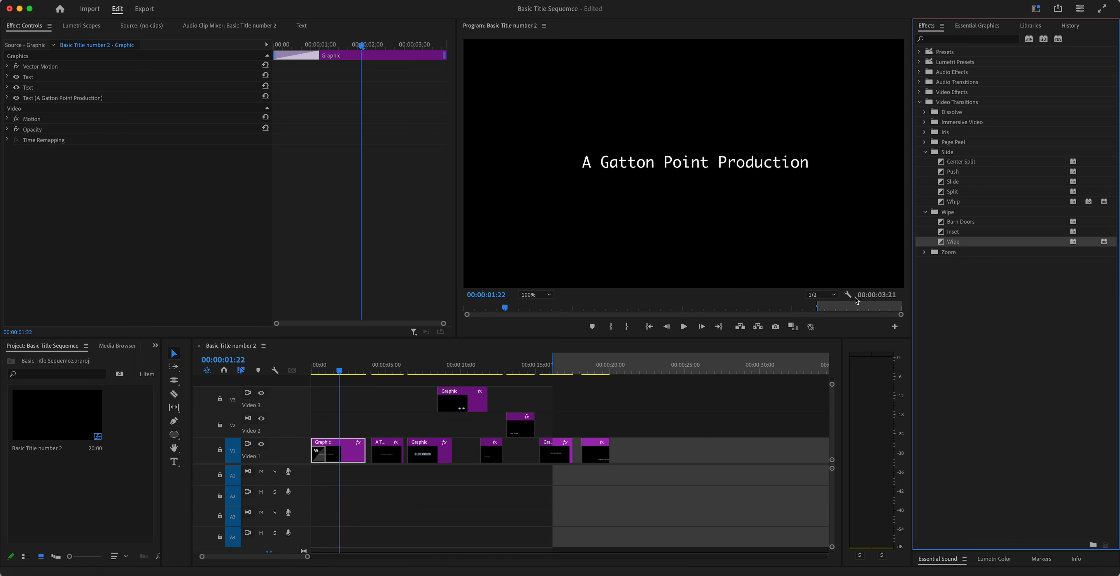
{"action": "left_click_drag", "start_coordinate": [751, 324], "coordinate": [364, 452]}
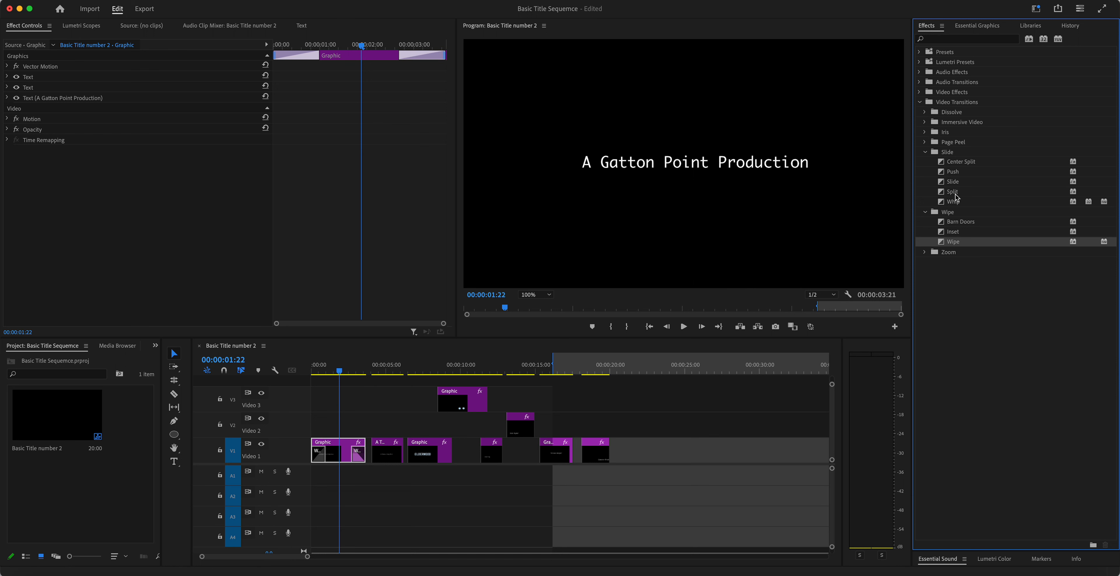
{"action": "left_click", "coordinate": [936, 182]}
{"action": "left_click_drag", "start_coordinate": [937, 182], "coordinate": [376, 454]}
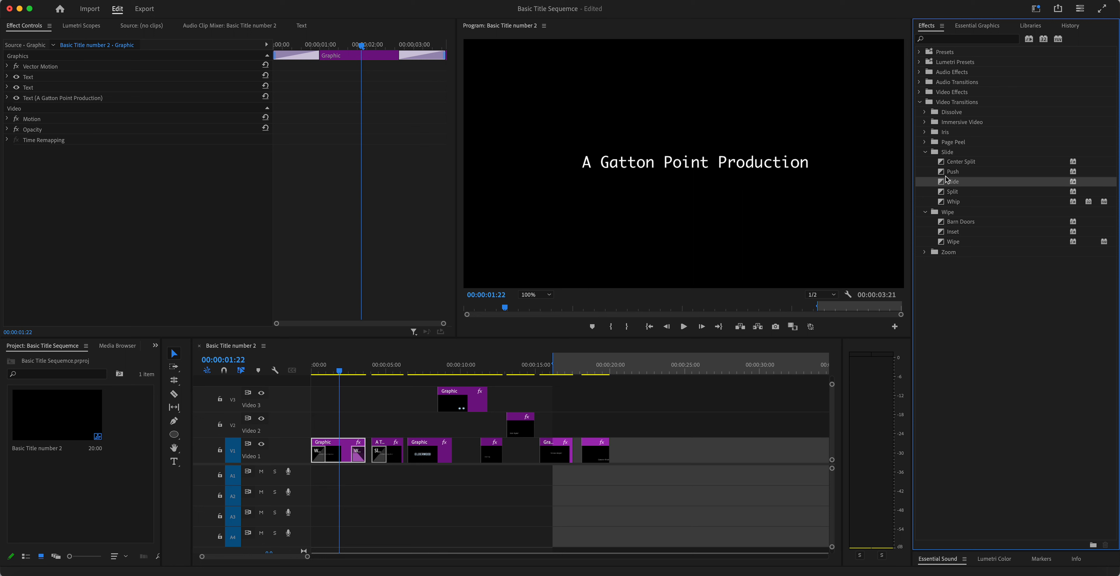
Step: Place a Push transition at the credit clip's end and play the sequence
{"action": "left_click_drag", "start_coordinate": [940, 173], "coordinate": [398, 457]}
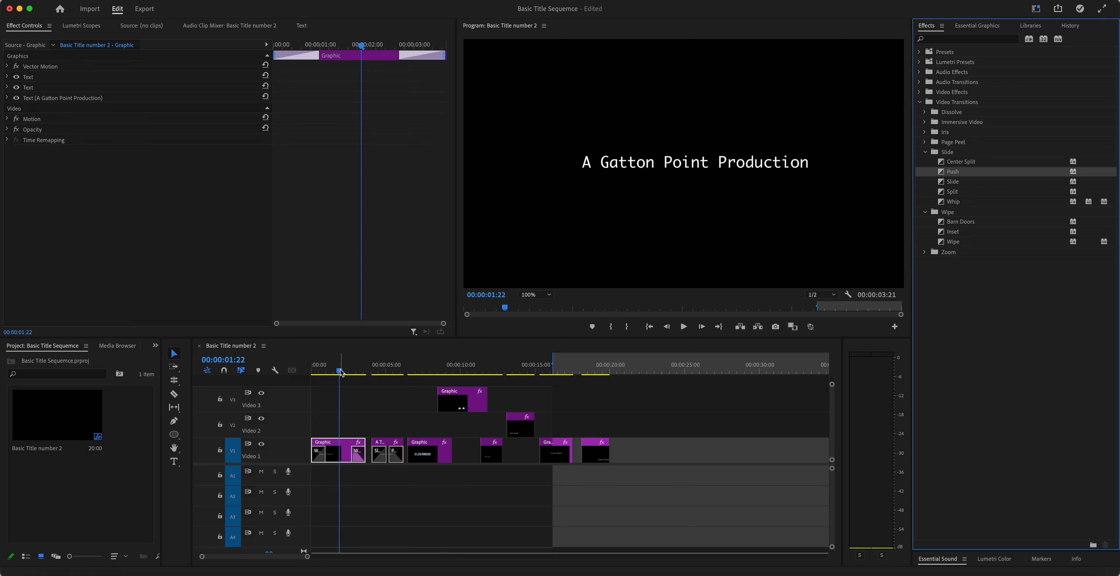
{"action": "left_click_drag", "start_coordinate": [340, 370], "coordinate": [298, 377]}
{"action": "key", "text": "space"}
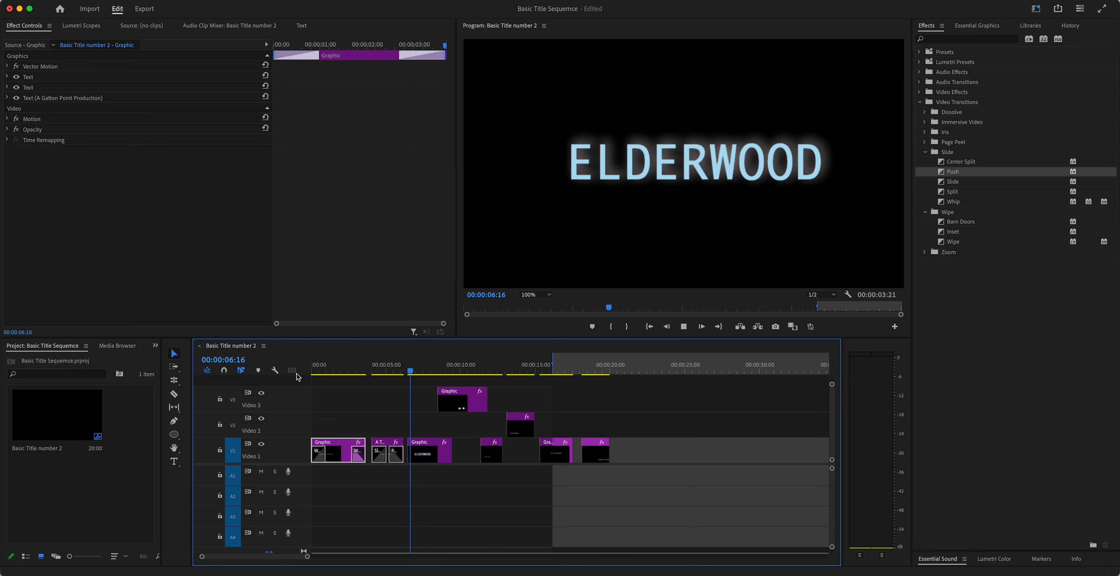
{"action": "key", "text": "space"}
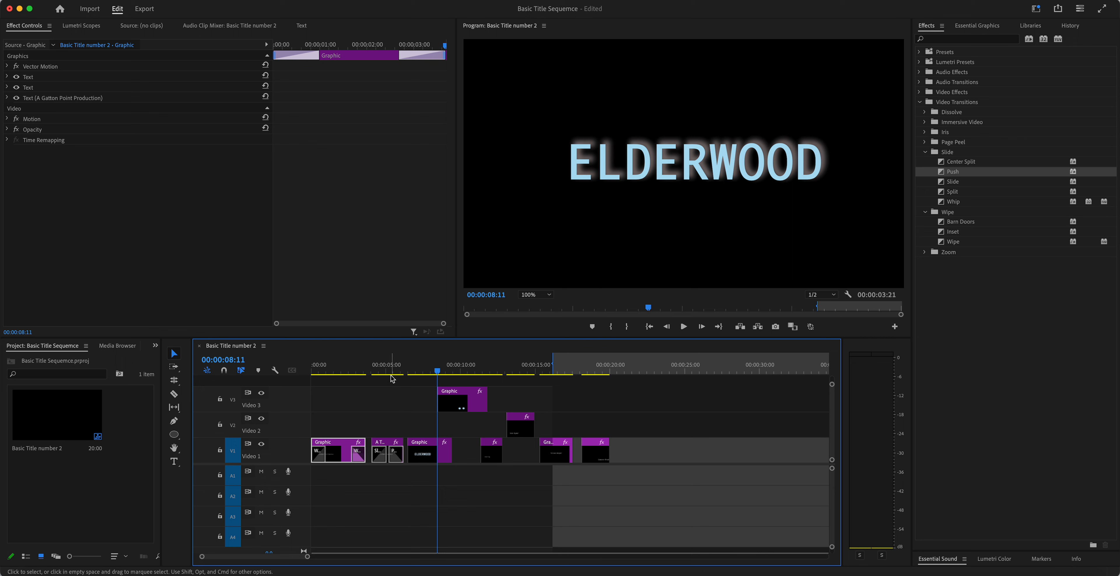
{"action": "left_click", "coordinate": [381, 368]}
{"action": "left_click", "coordinate": [378, 454]}
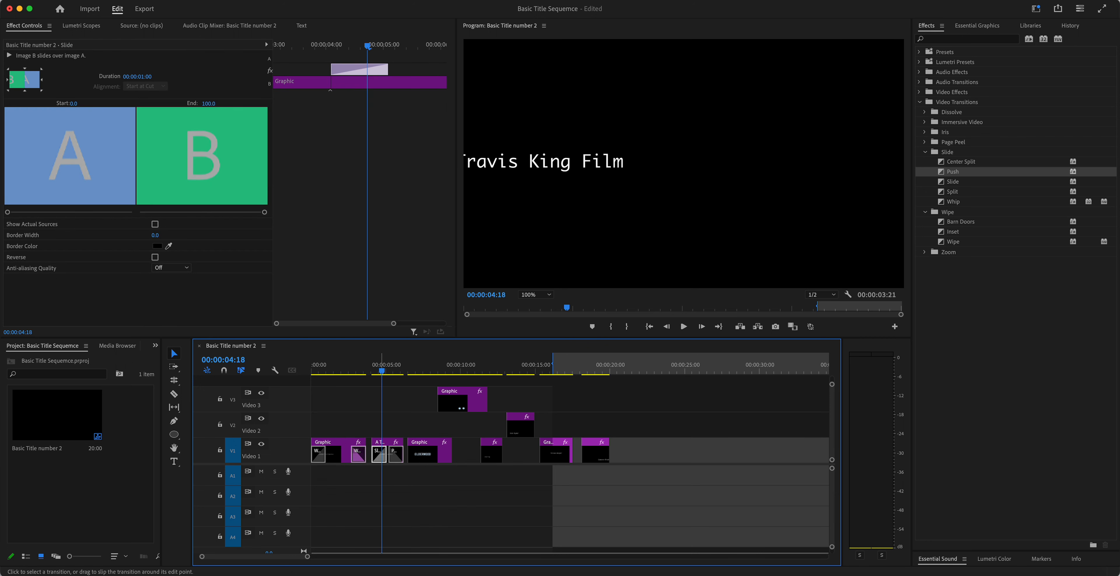
{"action": "key", "text": "="}
{"action": "key", "text": "="}
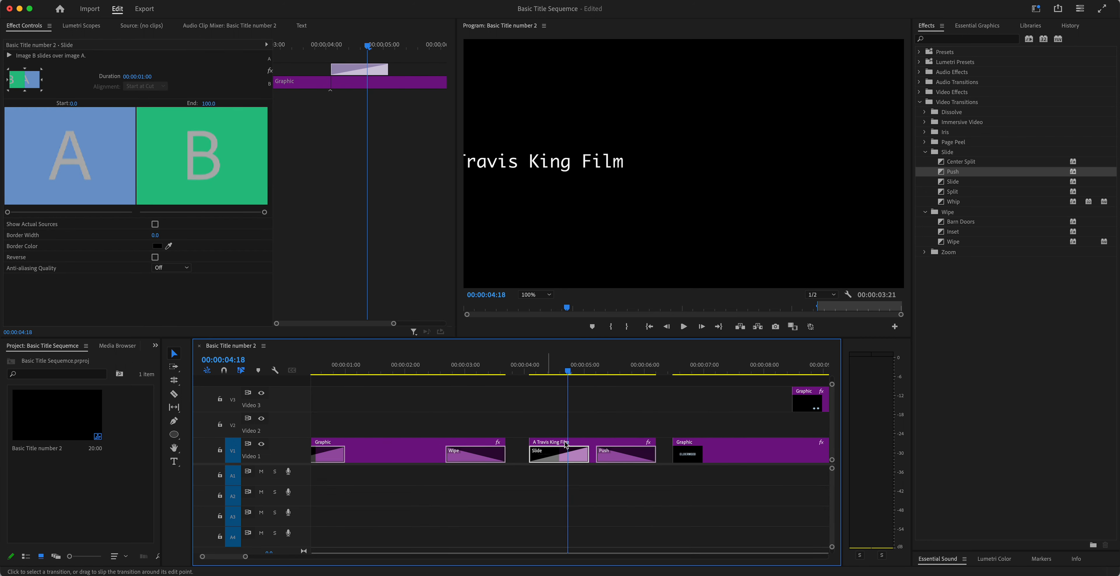
{"action": "left_click_drag", "start_coordinate": [586, 450], "coordinate": [560, 452]}
{"action": "left_click", "coordinate": [548, 372]}
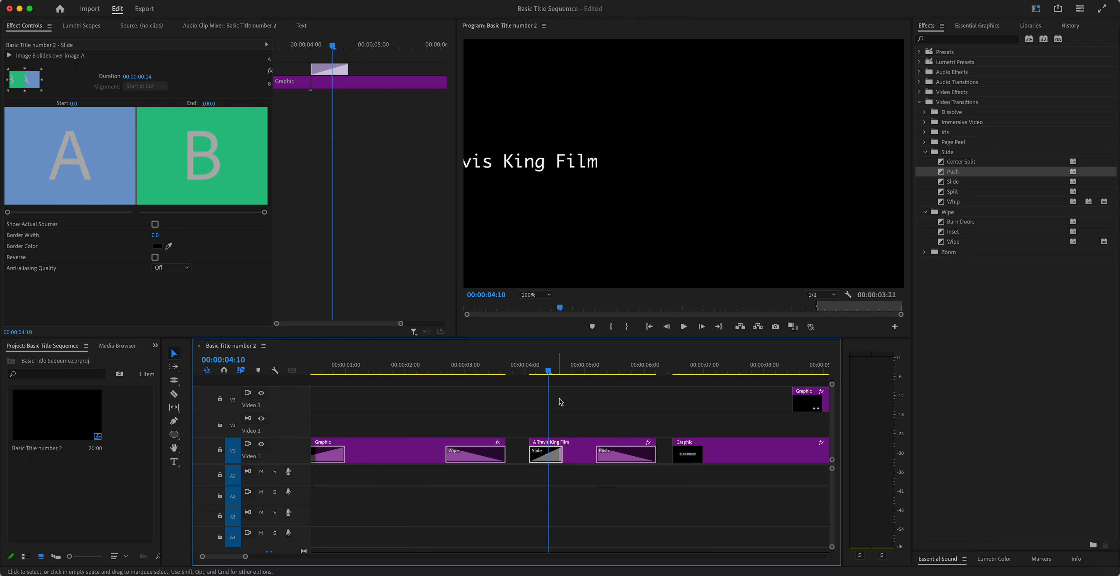
{"action": "left_click", "coordinate": [604, 453]}
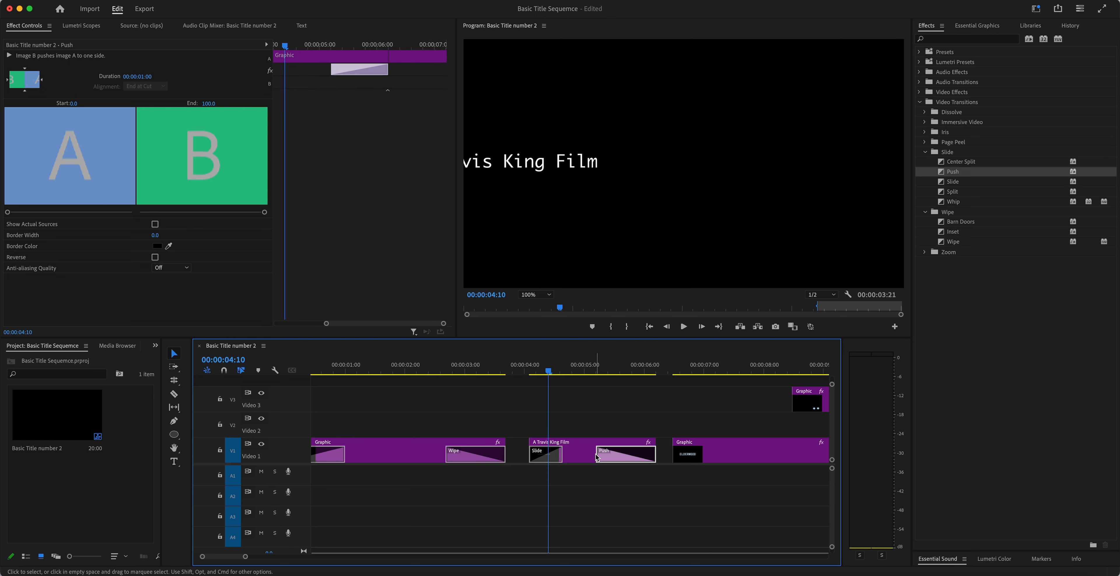
{"action": "left_click_drag", "start_coordinate": [595, 453], "coordinate": [611, 452]}
{"action": "key", "text": "super+z"}
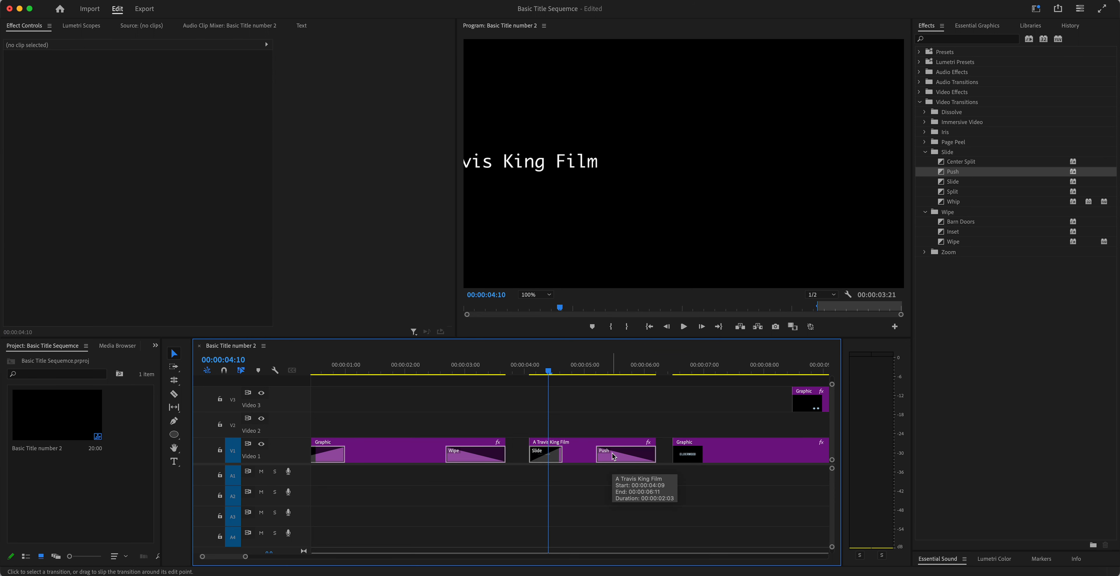
{"action": "left_click", "coordinate": [604, 453]}
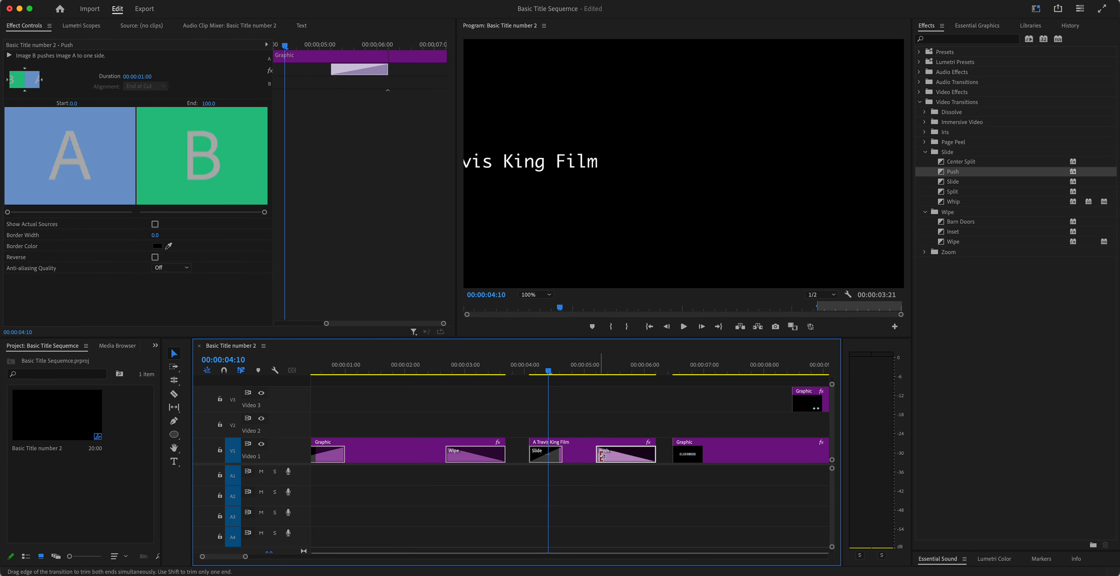
{"action": "left_click_drag", "start_coordinate": [602, 456], "coordinate": [578, 445]}
Step: Preview the credit's transitions and trim the Push transition to 13 frames
{"action": "mouse_move", "coordinate": [531, 369]}
{"action": "left_mouse_down"}
{"action": "mouse_move", "coordinate": [515, 370]}
{"action": "mouse_move", "coordinate": [547, 369]}
{"action": "left_mouse_up"}
{"action": "key", "text": "space"}
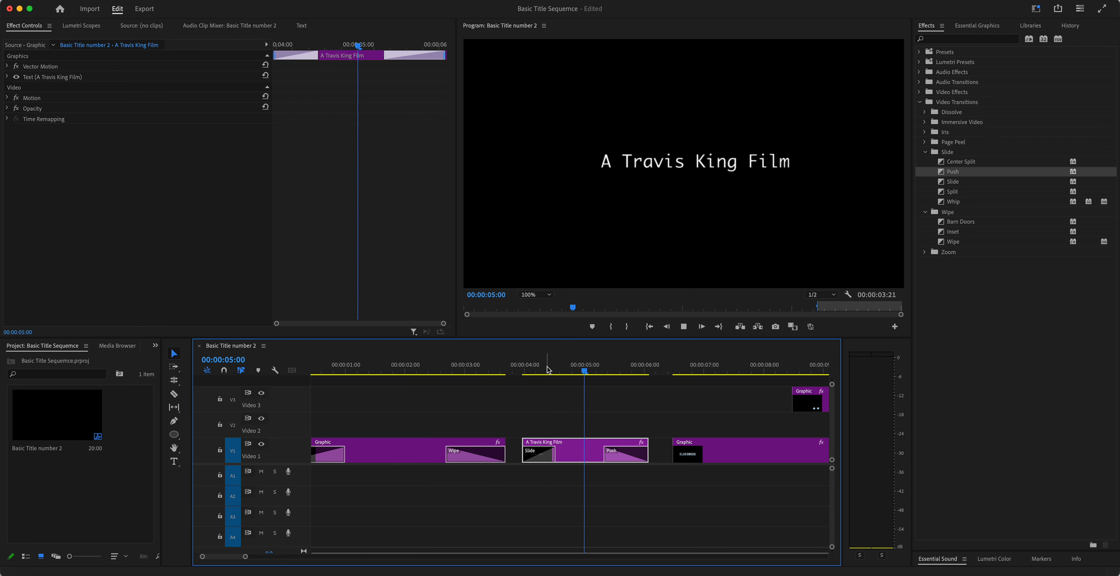
{"action": "key", "text": "space"}
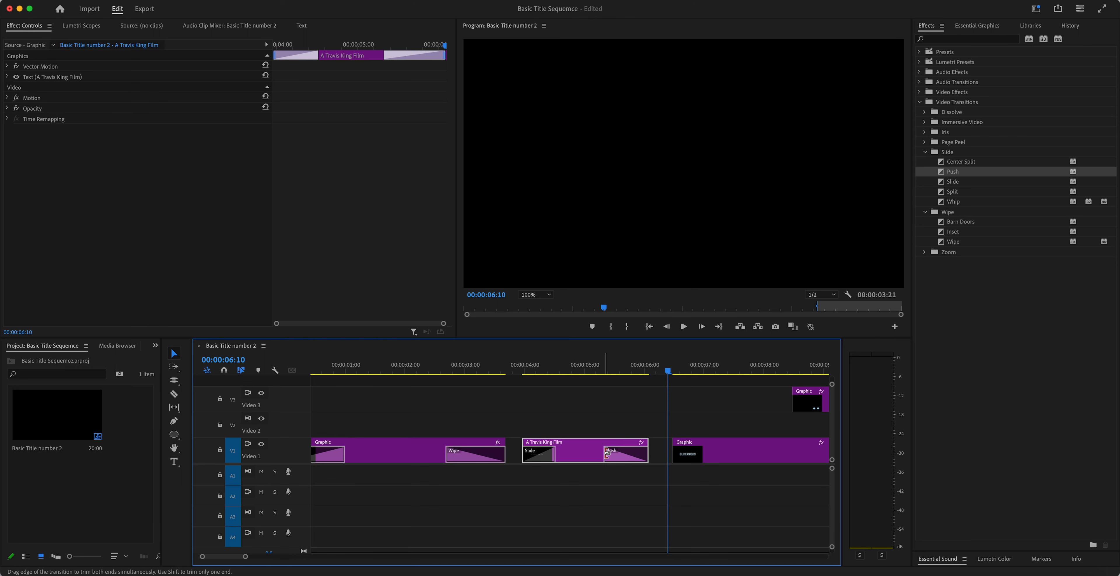
{"action": "left_click_drag", "start_coordinate": [611, 452], "coordinate": [622, 452]}
{"action": "mouse_move", "coordinate": [545, 371]}
{"action": "left_mouse_down"}
{"action": "mouse_move", "coordinate": [511, 372]}
{"action": "mouse_move", "coordinate": [567, 372]}
{"action": "left_mouse_up"}
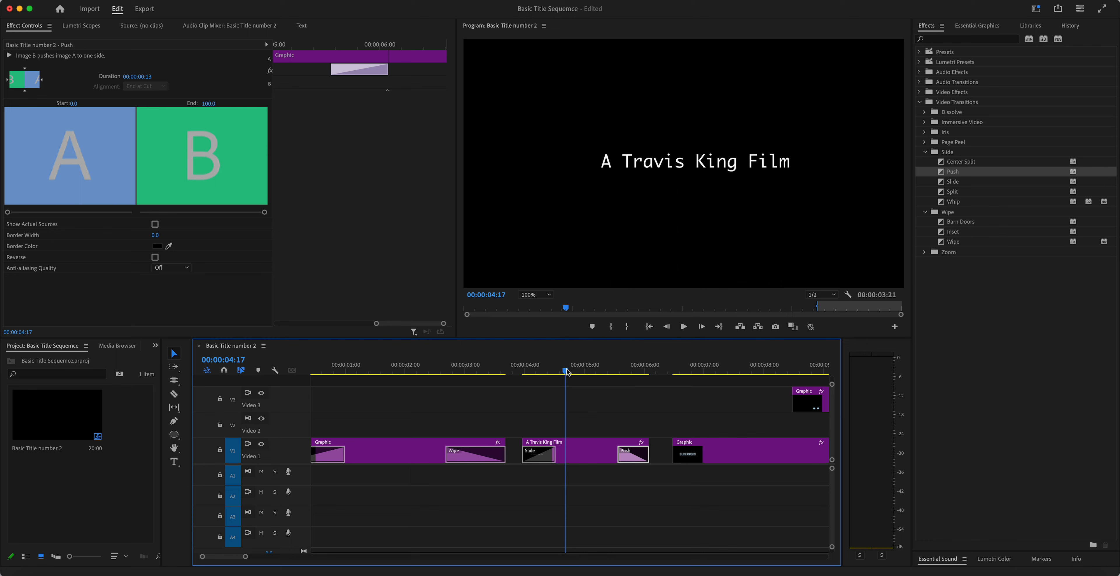
Step: Resize the video tracks, zoom the timeline out, and select the ELDERWOOD title clip
{"action": "left_click_drag", "start_coordinate": [658, 371], "coordinate": [742, 382]}
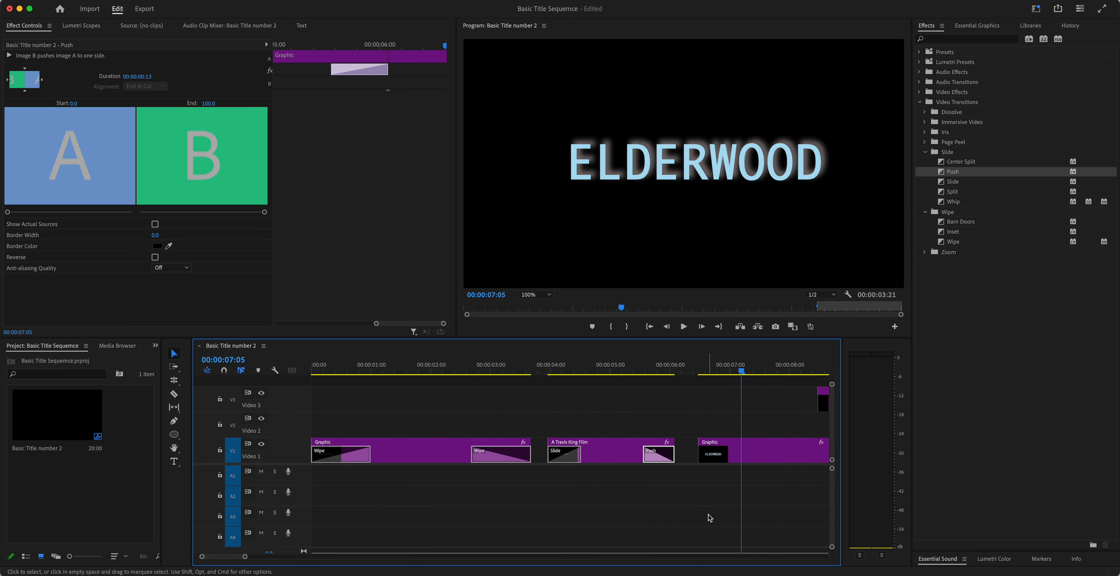
{"action": "key", "text": "super+minus"}
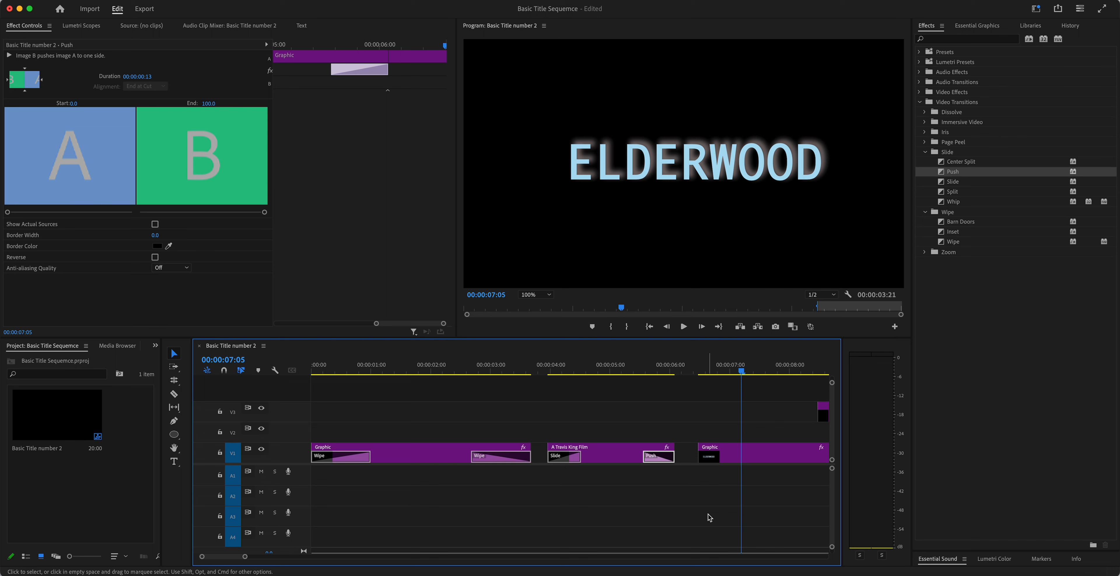
{"action": "key", "text": "super+equal"}
{"action": "key", "text": "super+equal"}
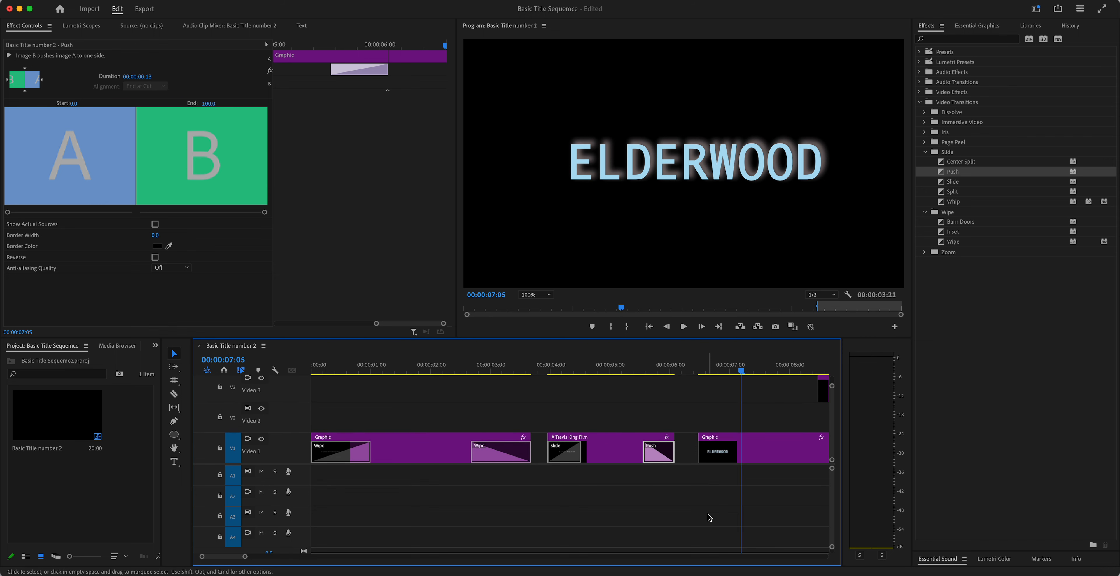
{"action": "key", "text": "minus"}
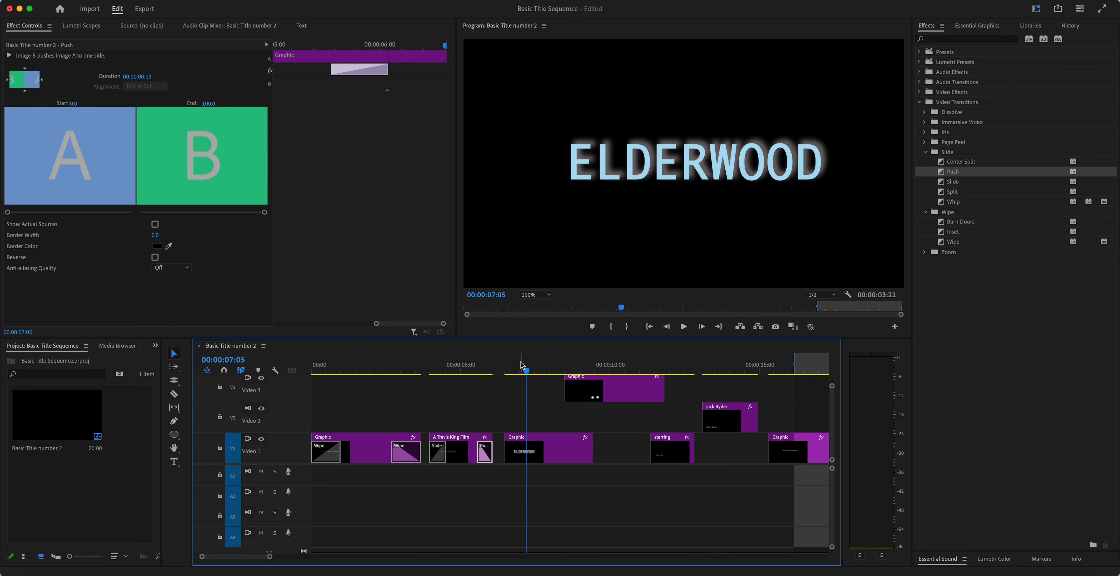
{"action": "left_click_drag", "start_coordinate": [521, 369], "coordinate": [504, 375]}
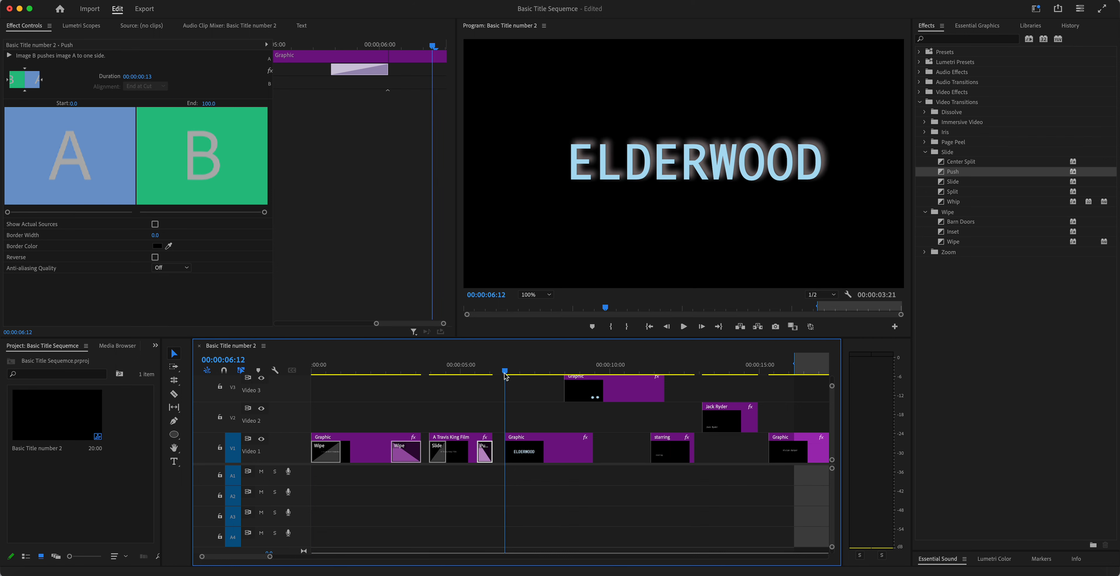
{"action": "left_click", "coordinate": [558, 445]}
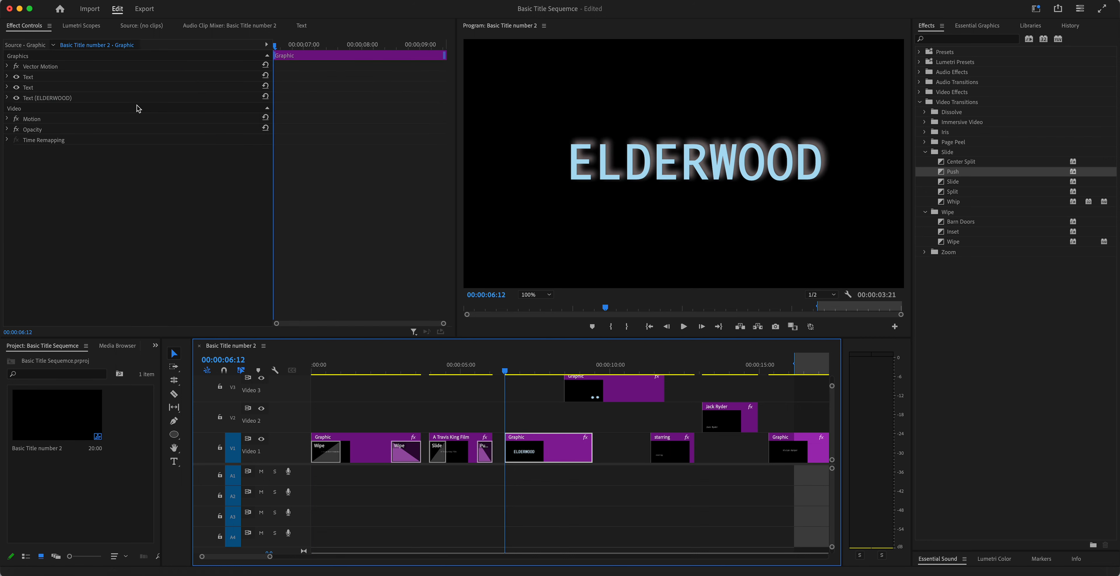
Step: Set ELDERWOOD's Motion Scale to 0 and add starting keyframes for Scale and Position
{"action": "left_click", "coordinate": [30, 29]}
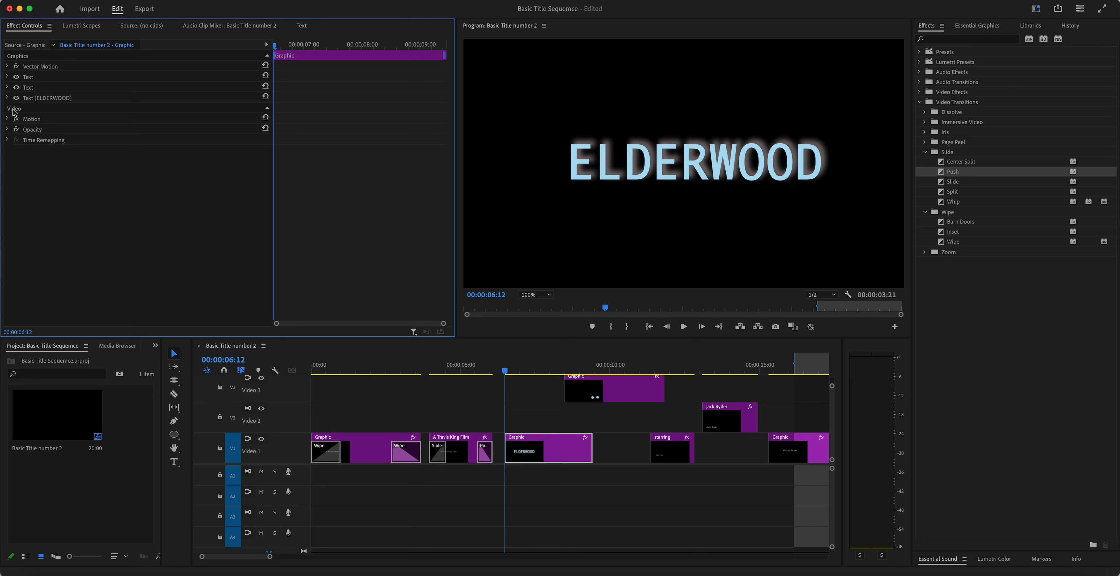
{"action": "left_click", "coordinate": [8, 119]}
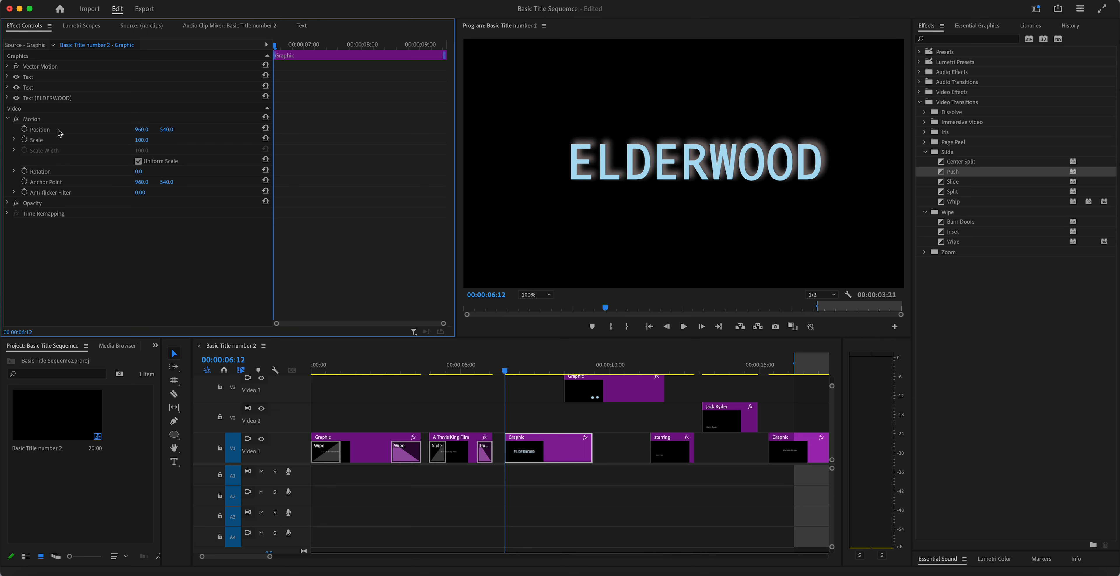
{"action": "left_click", "coordinate": [41, 130]}
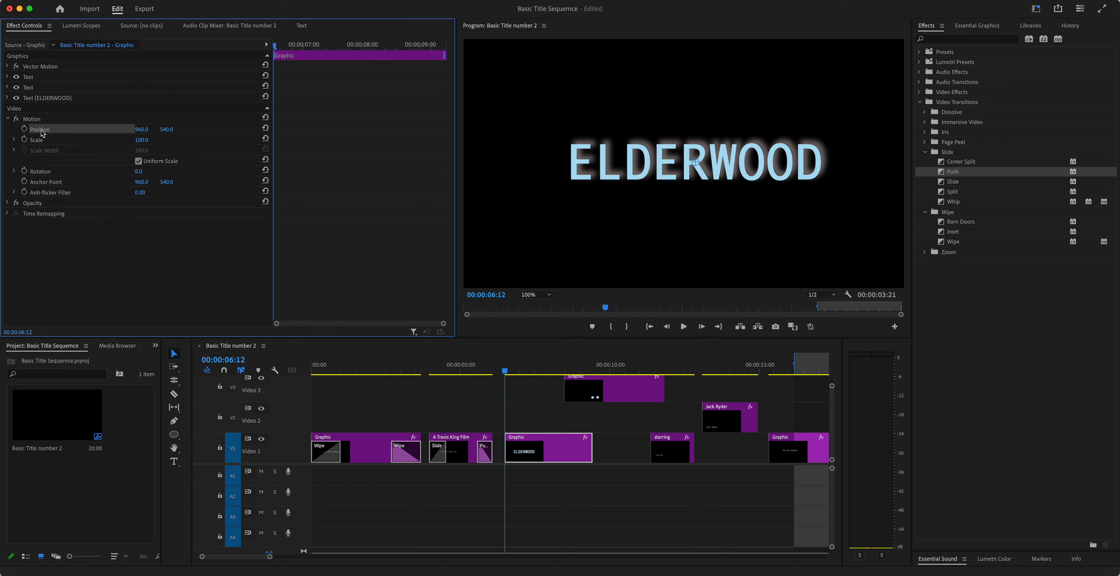
{"action": "left_click", "coordinate": [43, 143]}
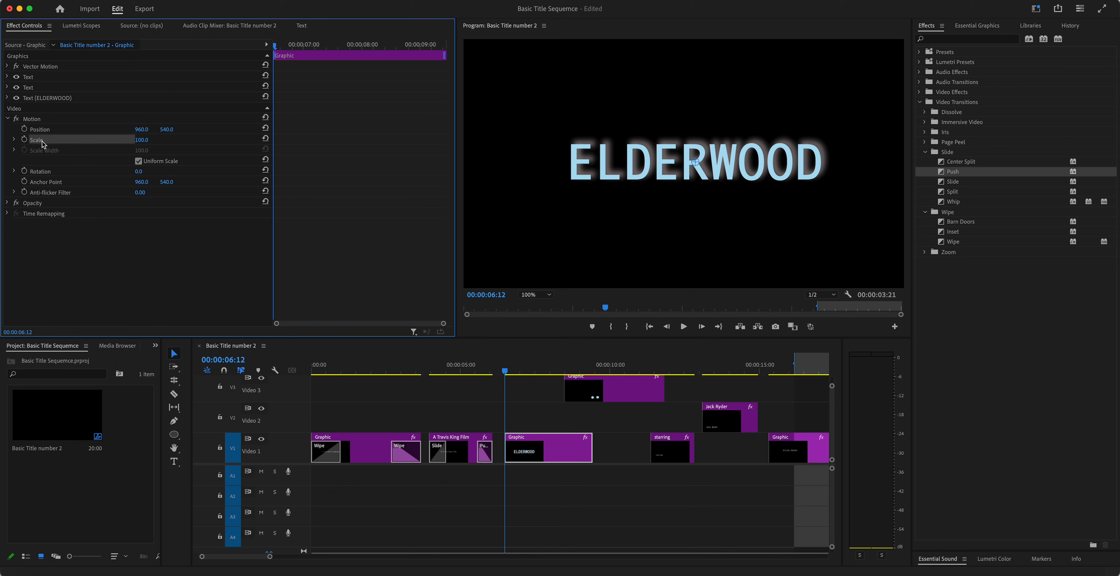
{"action": "left_click", "coordinate": [14, 139]}
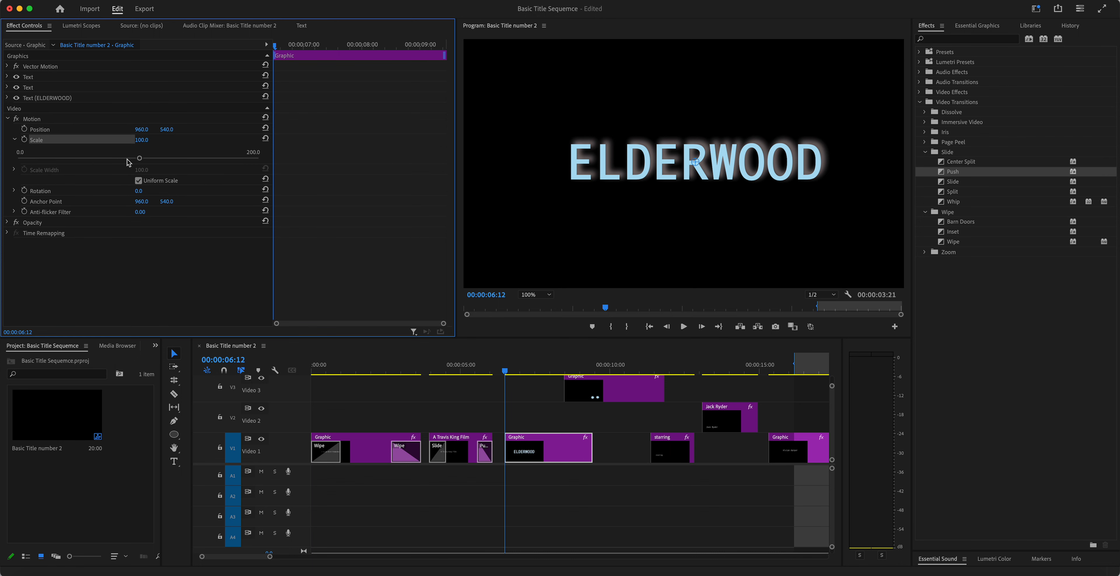
{"action": "left_click_drag", "start_coordinate": [139, 159], "coordinate": [17, 160]}
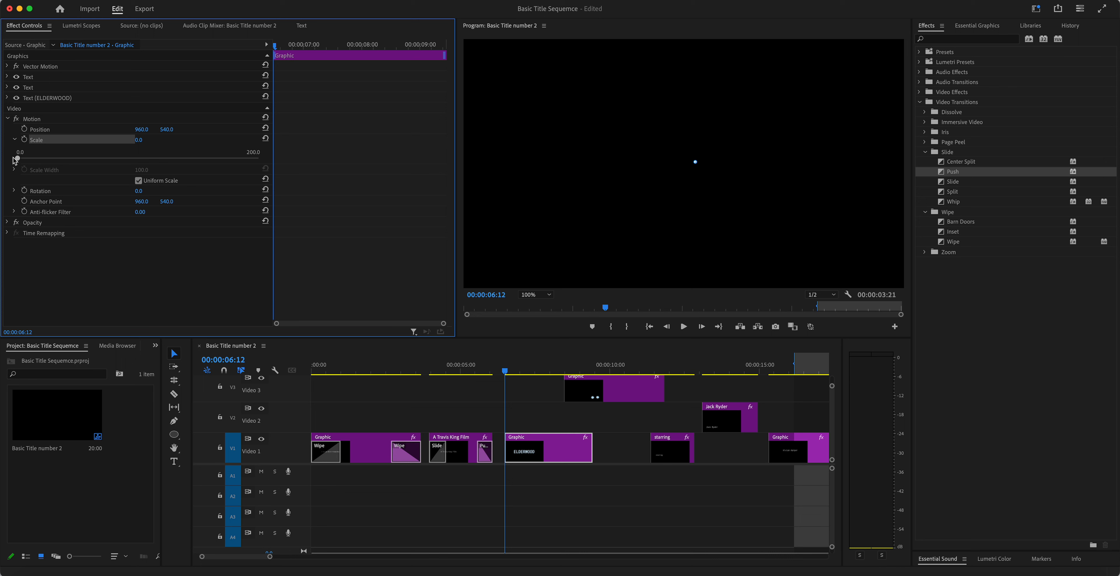
{"action": "left_click", "coordinate": [25, 140]}
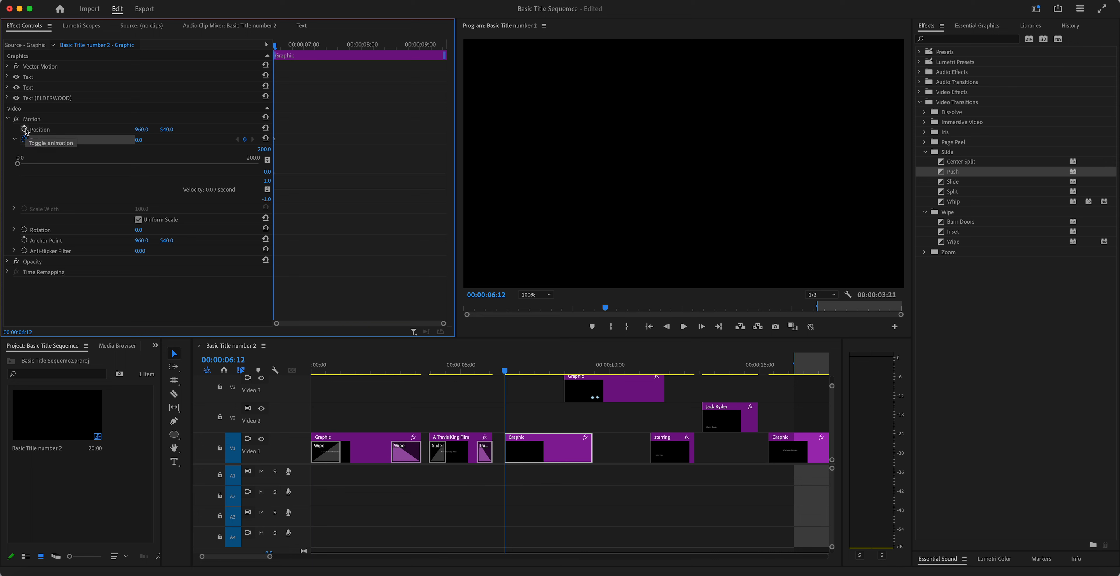
{"action": "left_click", "coordinate": [25, 129]}
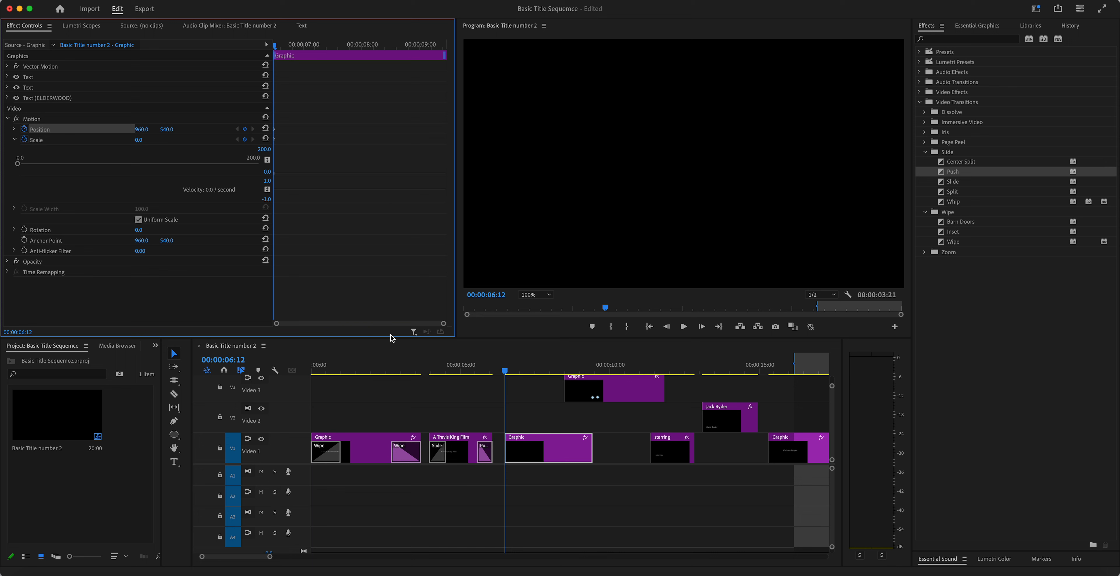
Step: Add a second Scale keyframe near 00:00:07:10, enlarging ELDERWOOD to about 112.5
{"action": "key", "text": "space"}
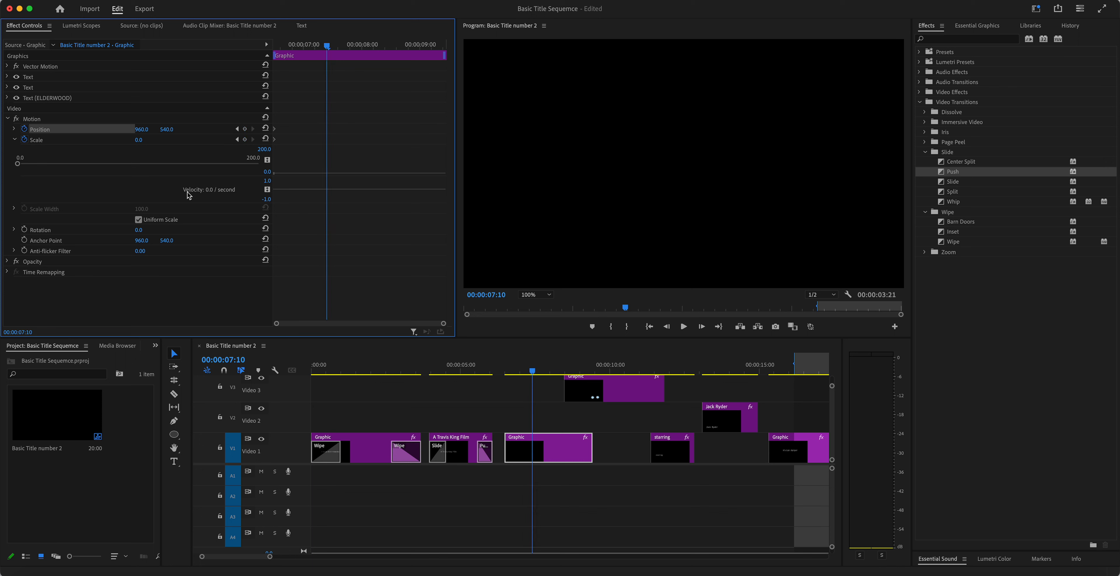
{"action": "left_click_drag", "start_coordinate": [18, 165], "coordinate": [146, 168]}
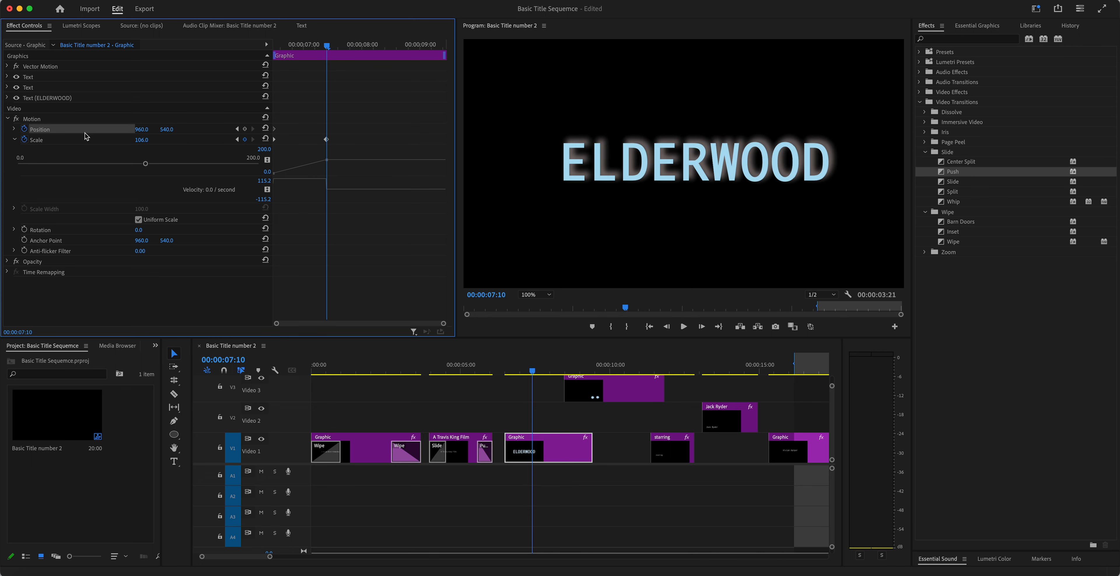
{"action": "left_click", "coordinate": [246, 140]}
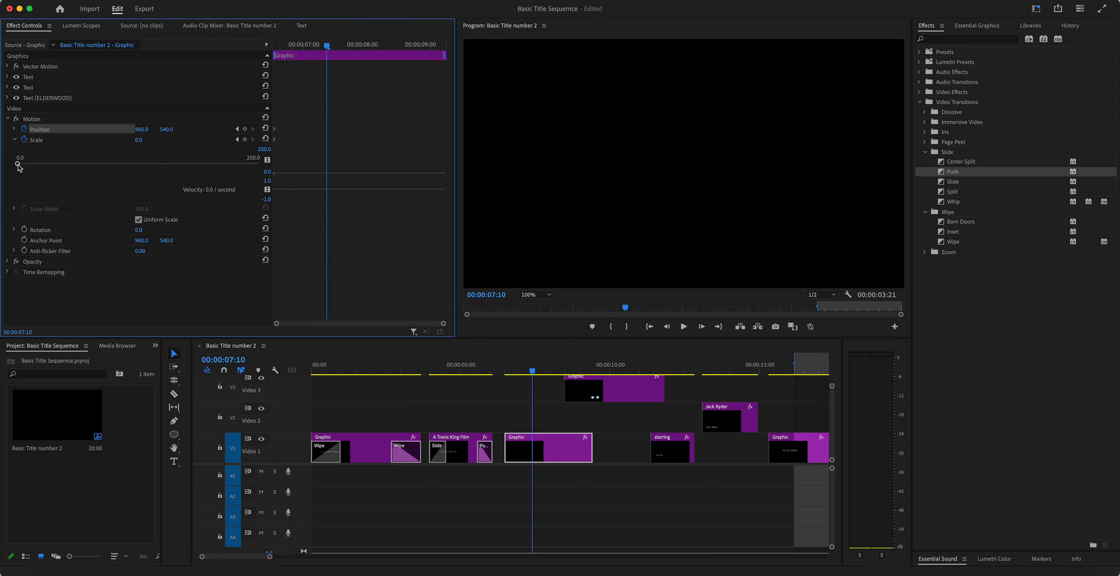
{"action": "left_click_drag", "start_coordinate": [18, 165], "coordinate": [159, 167]}
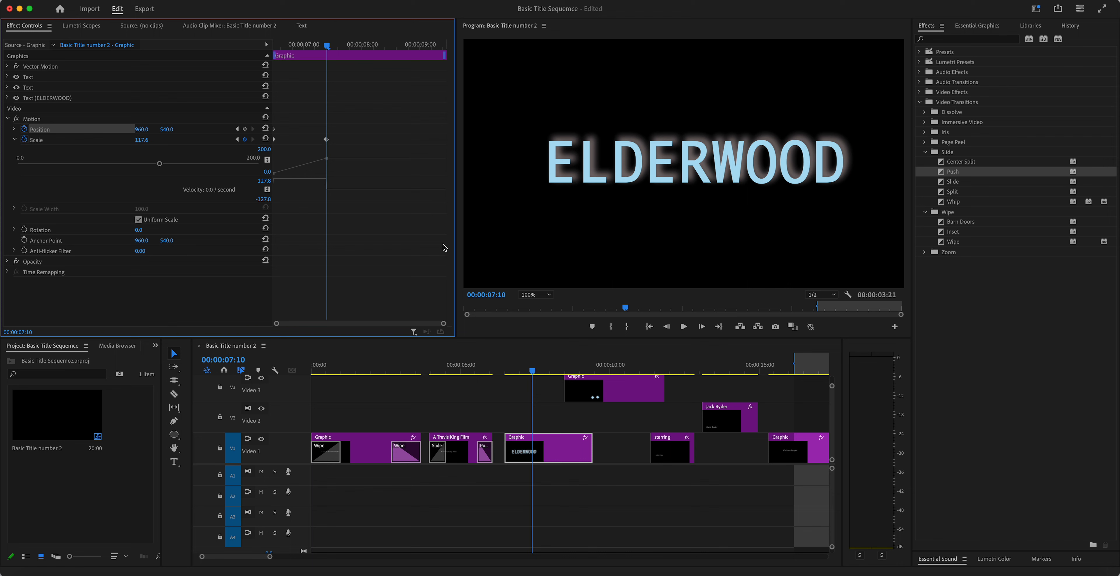
Step: Preview the ELDERWOOD scale-up and return to 00:00:07:09
{"action": "left_click_drag", "start_coordinate": [533, 370], "coordinate": [498, 374]}
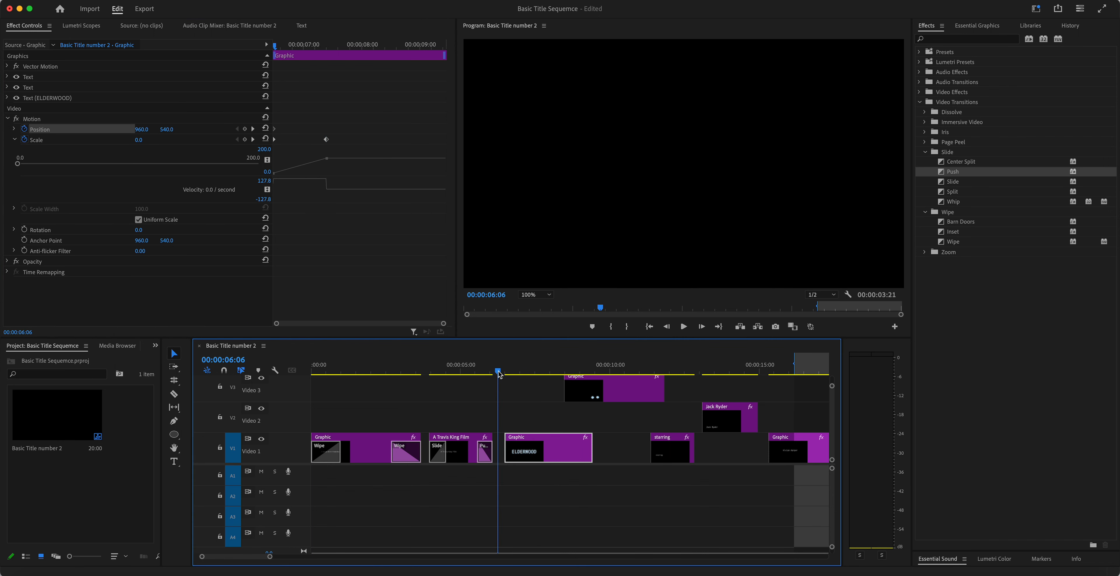
{"action": "key", "text": "space"}
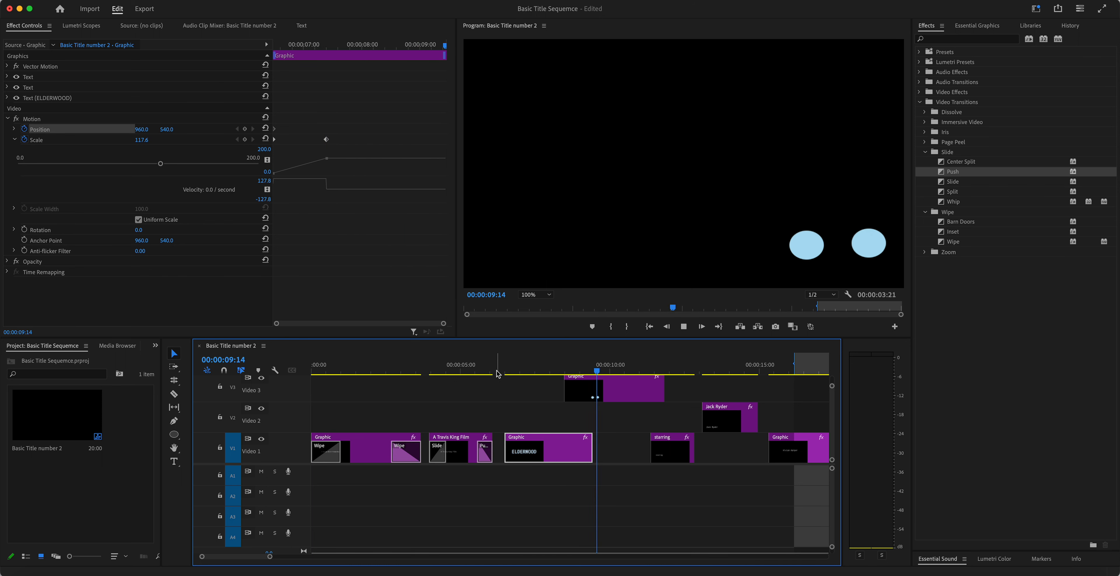
{"action": "key", "text": "space"}
{"action": "left_click", "coordinate": [533, 373]}
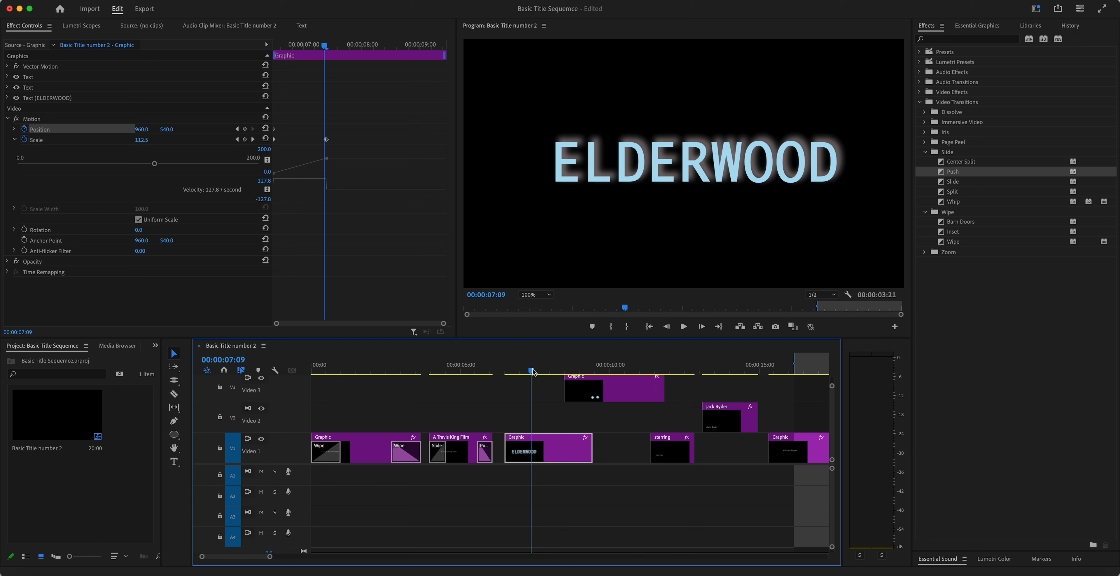
{"action": "left_click_drag", "start_coordinate": [625, 393], "coordinate": [576, 391]}
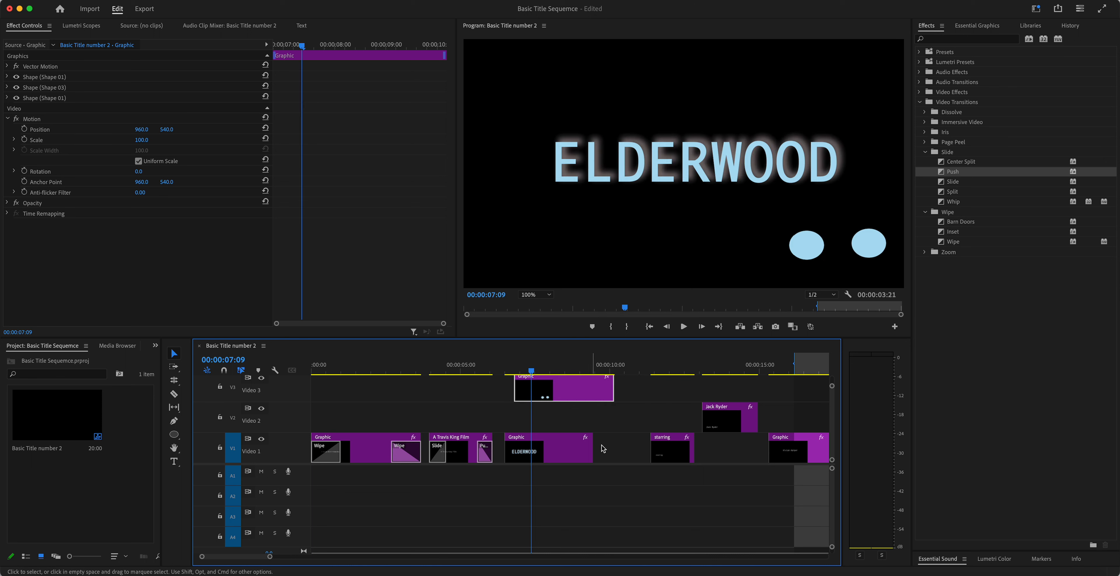
{"action": "left_click_drag", "start_coordinate": [670, 448], "coordinate": [648, 397]}
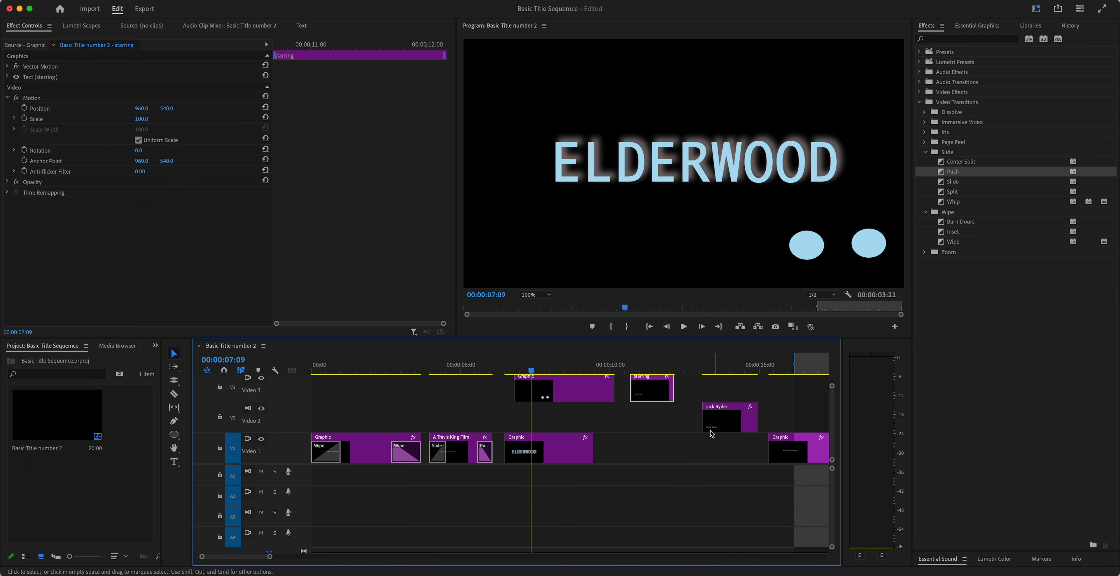
{"action": "left_click_drag", "start_coordinate": [718, 421], "coordinate": [661, 420]}
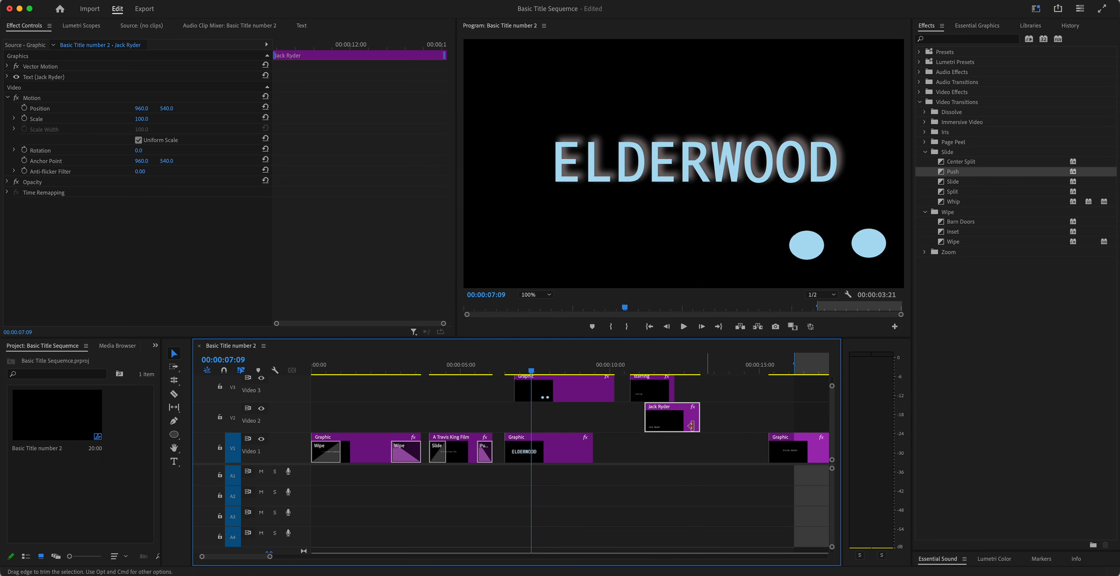
{"action": "left_click_drag", "start_coordinate": [592, 450], "coordinate": [743, 453]}
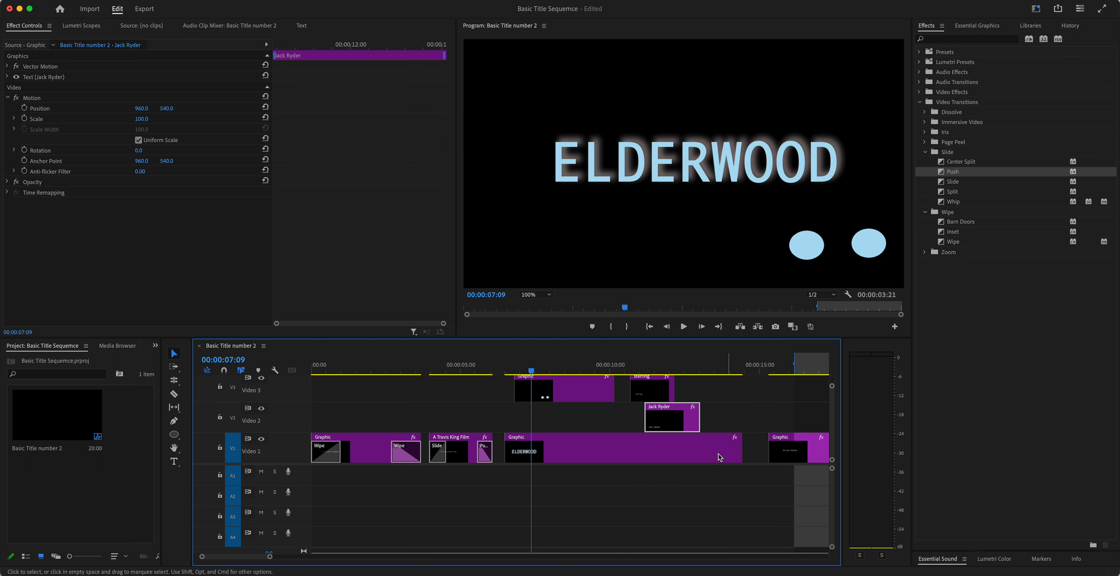
{"action": "left_click", "coordinate": [535, 371]}
{"action": "left_click_drag", "start_coordinate": [541, 371], "coordinate": [628, 375]}
Step: Move the dots graphic after the credits and scrub to review the overlap
{"action": "left_click_drag", "start_coordinate": [565, 394], "coordinate": [792, 395]}
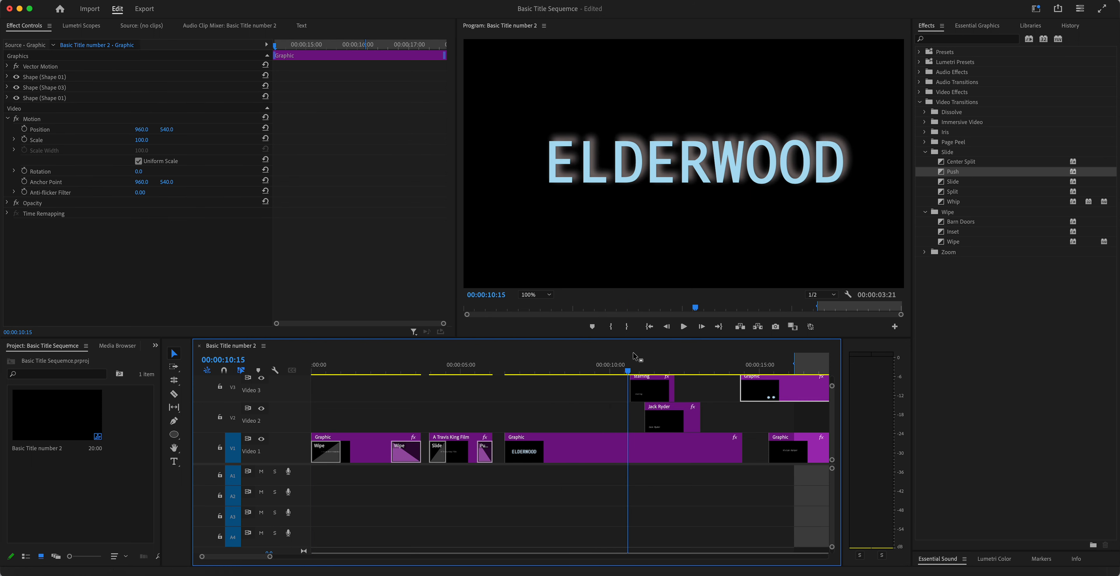
{"action": "left_click_drag", "start_coordinate": [628, 370], "coordinate": [657, 374]}
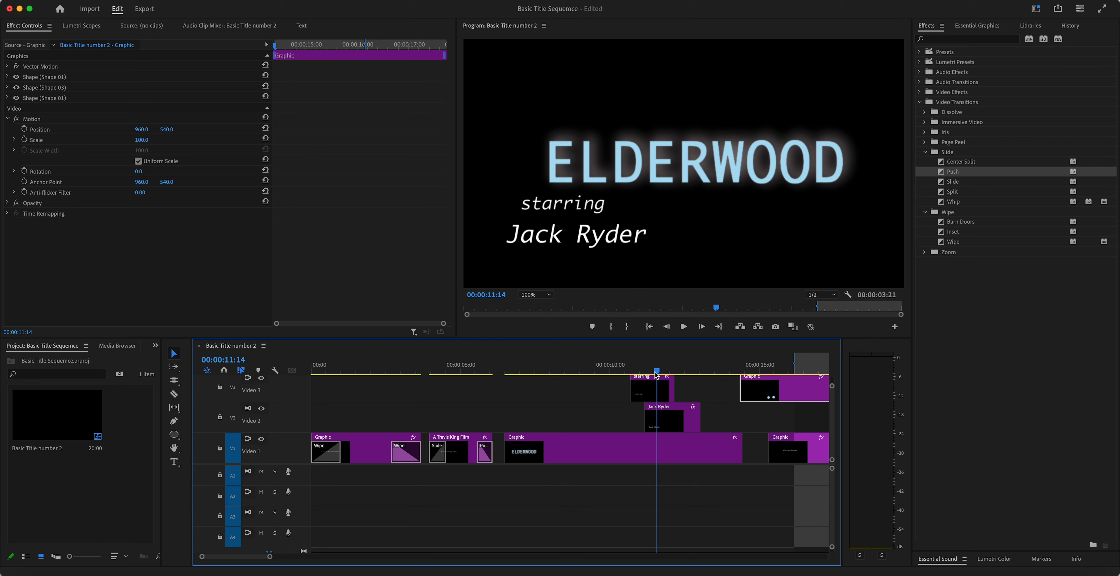
{"action": "mouse_move", "coordinate": [656, 374]}
{"action": "left_mouse_down"}
{"action": "mouse_move", "coordinate": [468, 373]}
{"action": "mouse_move", "coordinate": [658, 377]}
{"action": "left_mouse_up"}
{"action": "mouse_move", "coordinate": [658, 375]}
{"action": "left_mouse_down"}
{"action": "mouse_move", "coordinate": [638, 376]}
{"action": "mouse_move", "coordinate": [656, 376]}
{"action": "left_mouse_up"}
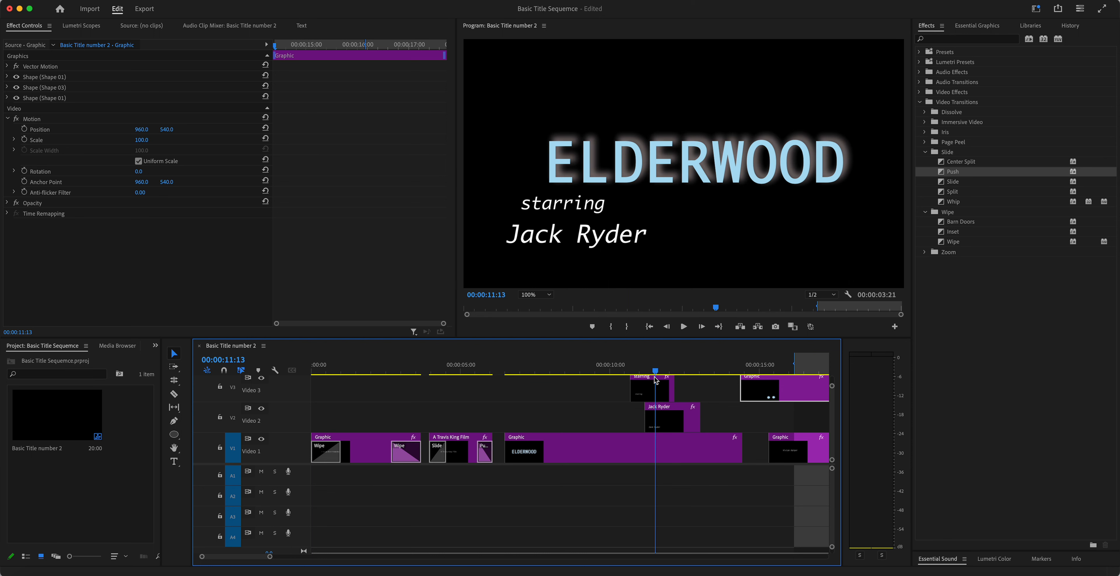
Step: Set the starring text to font size 41 with ELDERWOOD's pale-blue fill B7DCF0
{"action": "left_click", "coordinate": [646, 394]}
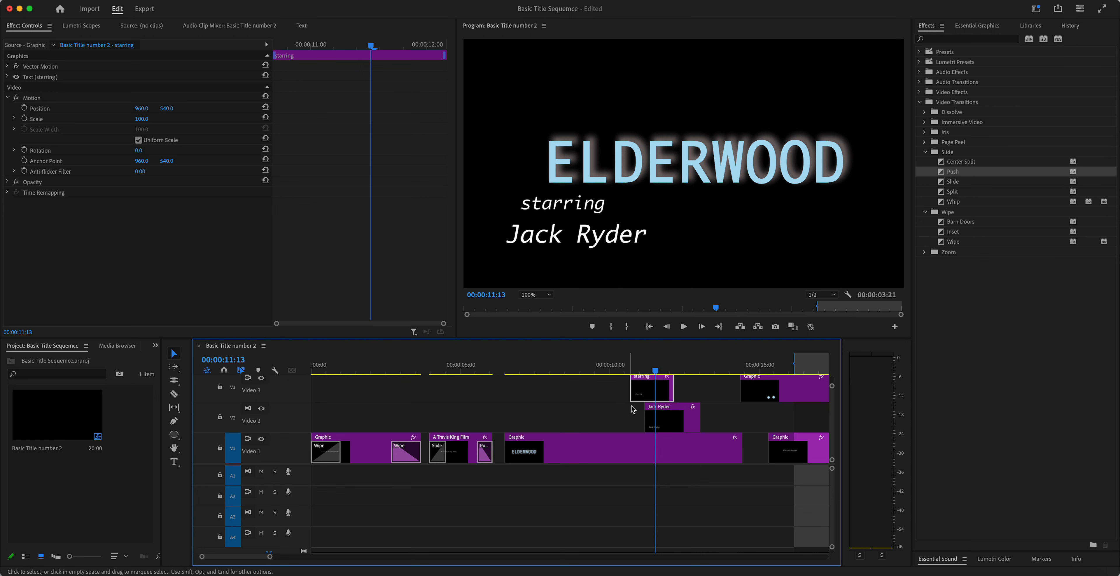
{"action": "left_click", "coordinate": [670, 421]}
{"action": "left_click", "coordinate": [653, 391]}
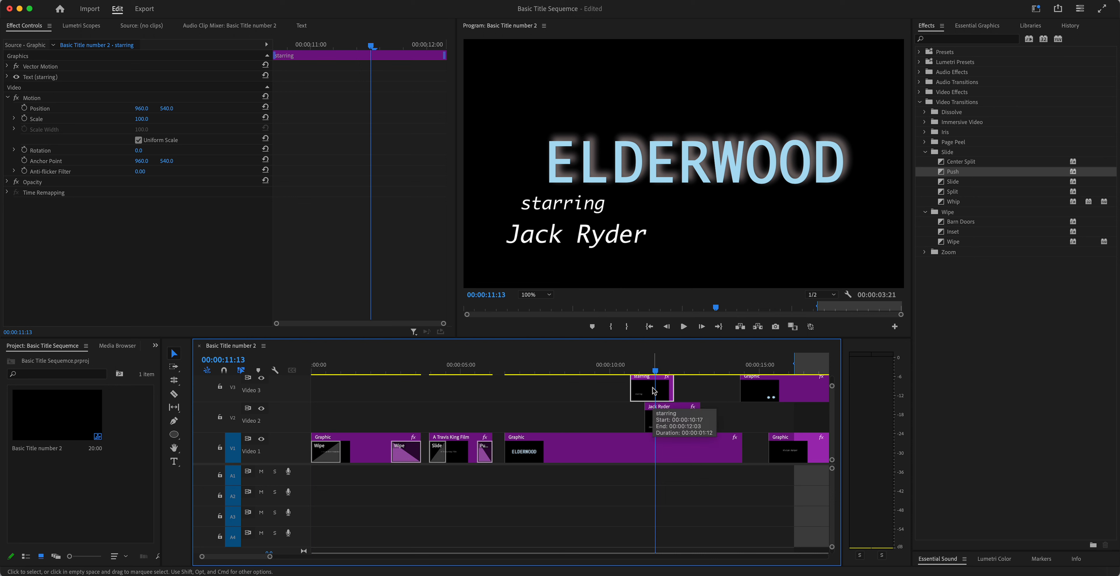
{"action": "double_click", "coordinate": [538, 202]}
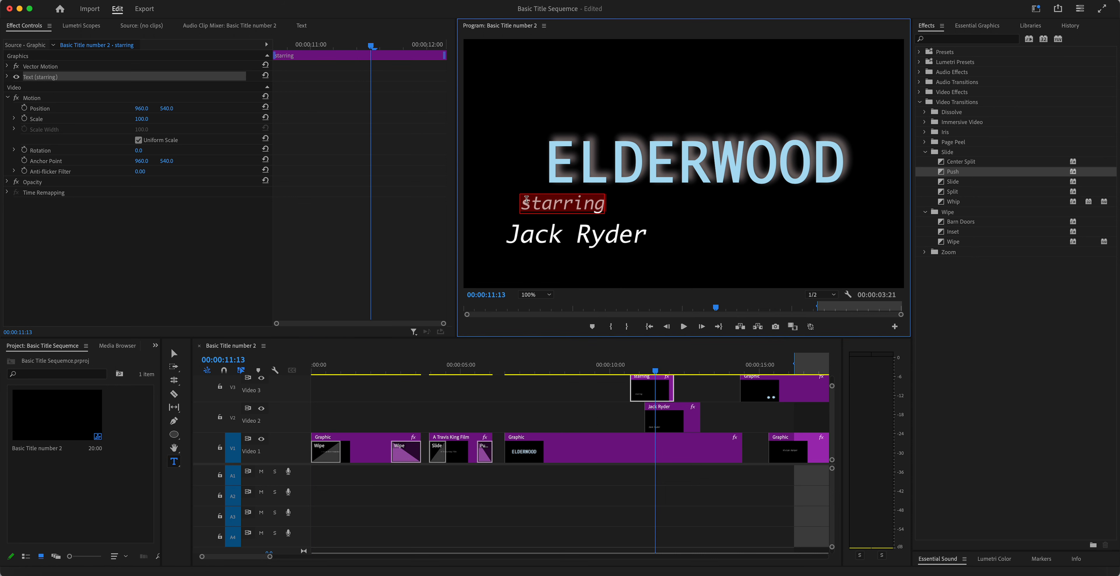
{"action": "left_click", "coordinate": [977, 26]}
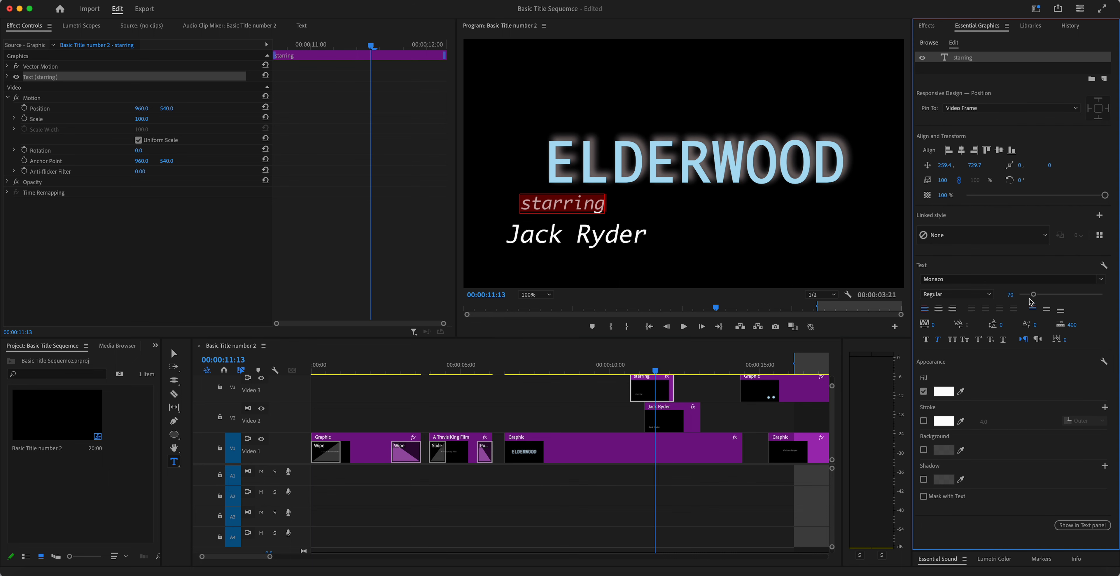
{"action": "left_click_drag", "start_coordinate": [1033, 294], "coordinate": [1027, 295]}
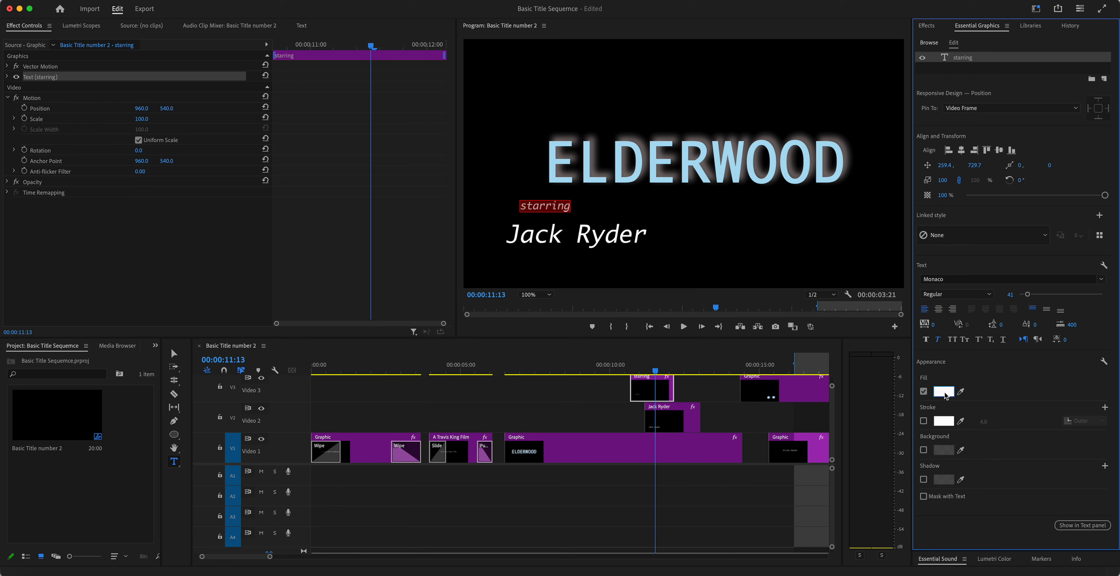
{"action": "left_click", "coordinate": [945, 392]}
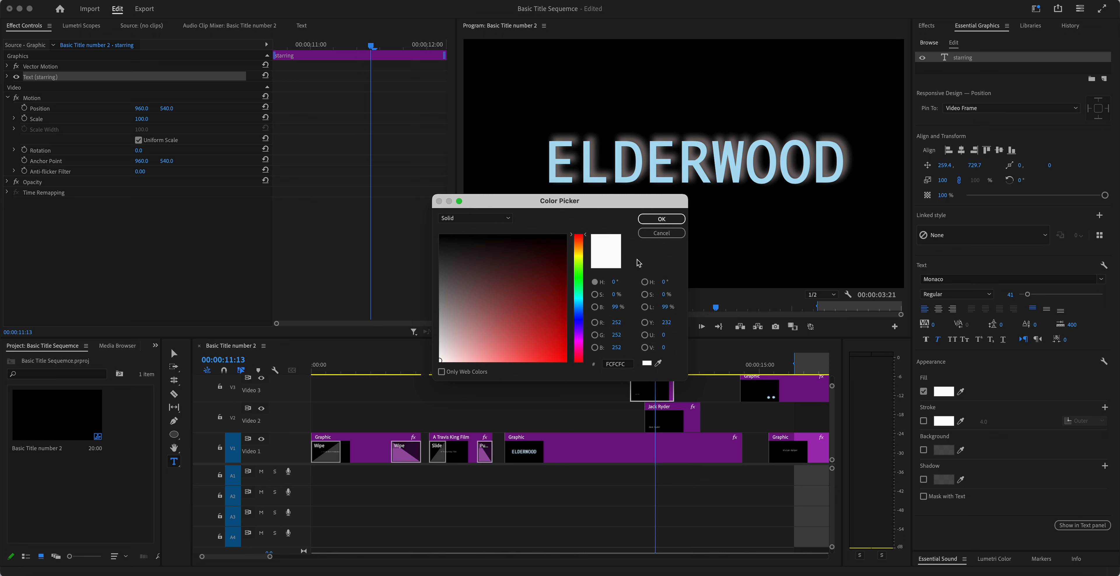
{"action": "left_click", "coordinate": [661, 362]}
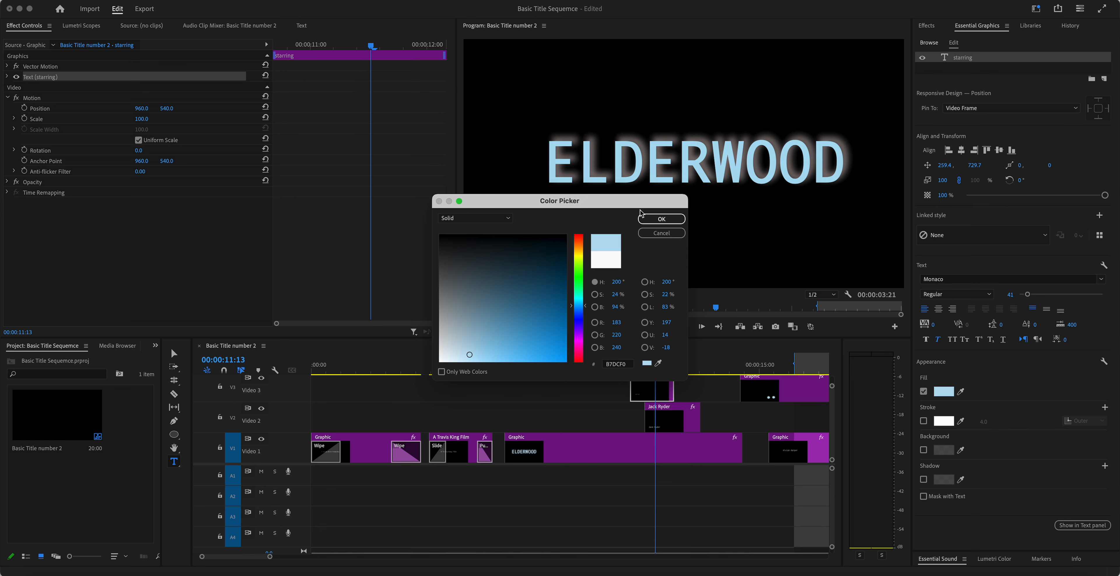
{"action": "left_click", "coordinate": [662, 218]}
{"action": "left_click", "coordinate": [731, 239]}
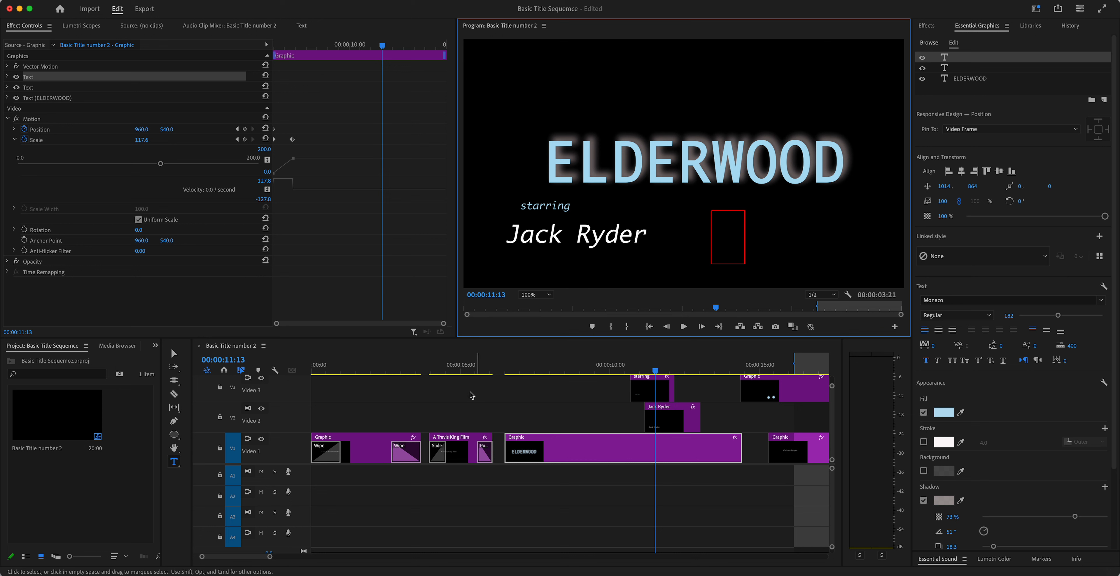
Step: Add a Scale keyframe at 00:00:12:04 so ELDERWOOD grows to nearly fill the frame
{"action": "left_click", "coordinate": [579, 448]}
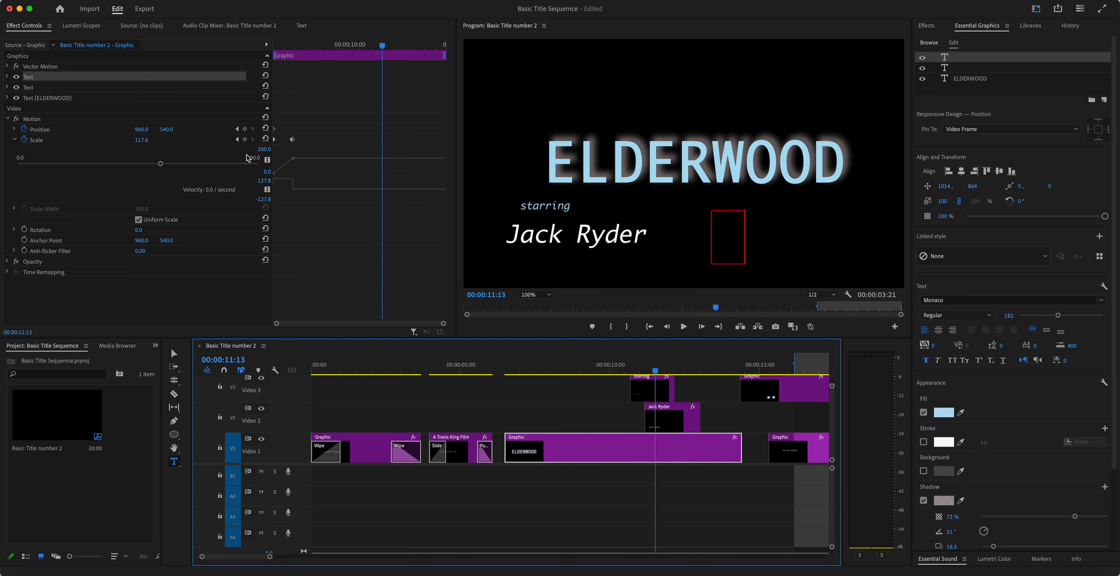
{"action": "left_click_drag", "start_coordinate": [382, 48], "coordinate": [396, 47]}
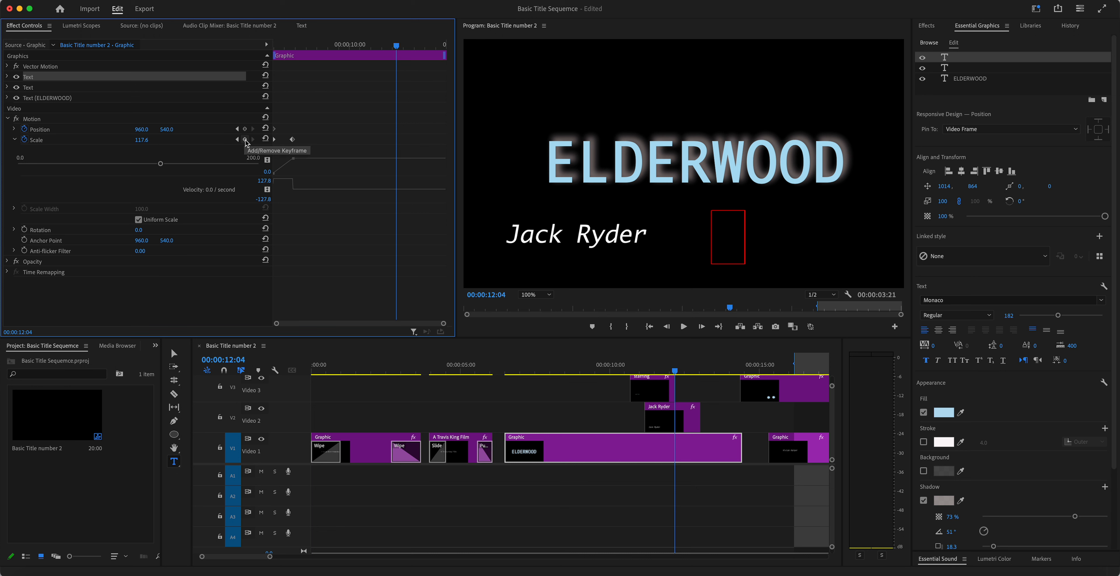
{"action": "left_click", "coordinate": [245, 139]}
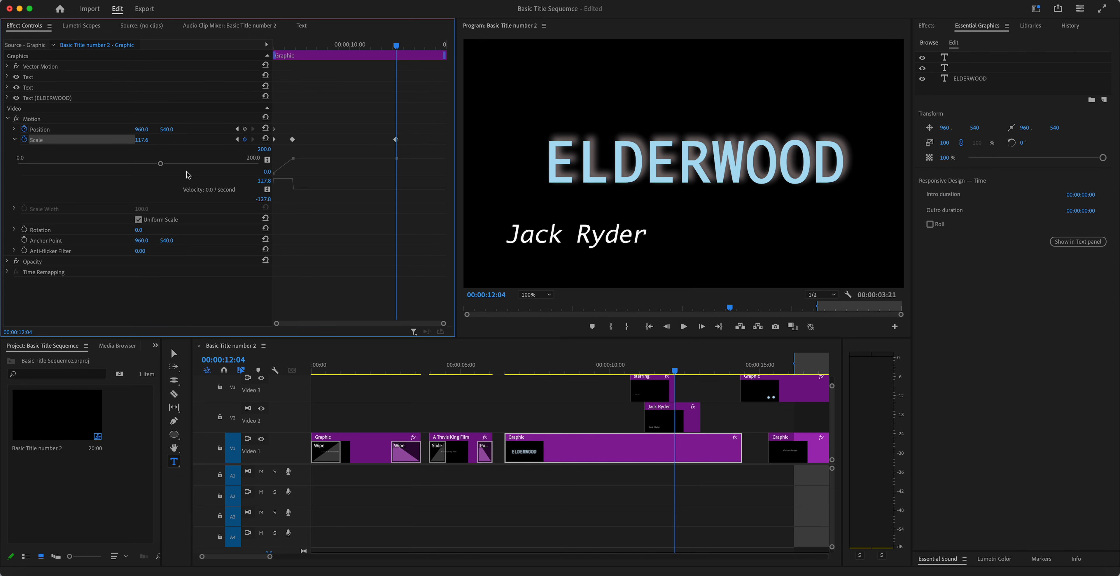
{"action": "left_click_drag", "start_coordinate": [161, 163], "coordinate": [211, 165]}
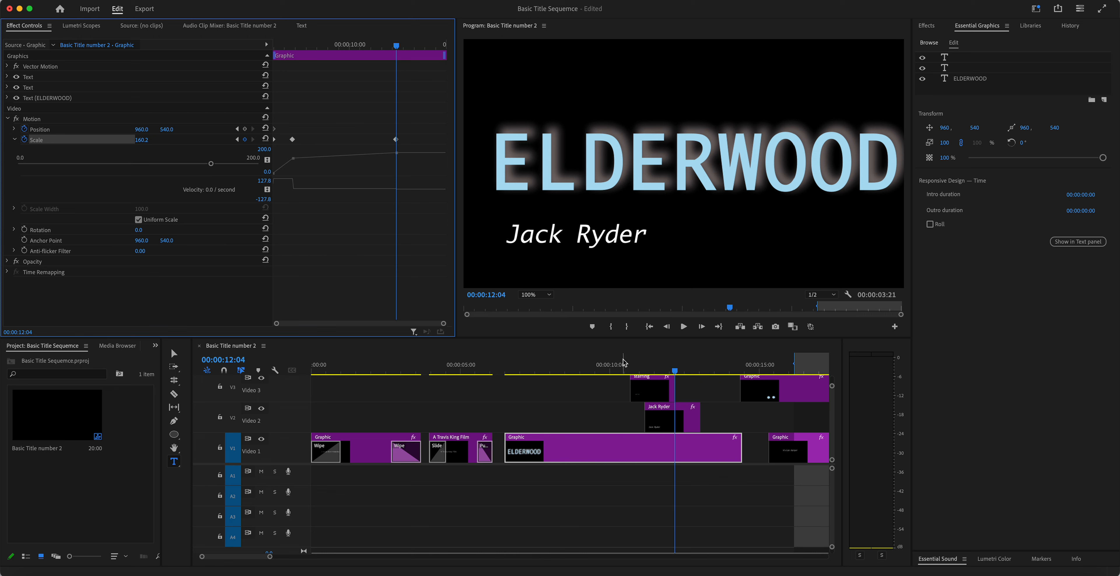
{"action": "left_click", "coordinate": [653, 390]}
{"action": "mouse_move", "coordinate": [675, 371]}
{"action": "left_mouse_down"}
{"action": "mouse_move", "coordinate": [652, 371]}
{"action": "mouse_move", "coordinate": [674, 369]}
{"action": "left_mouse_up"}
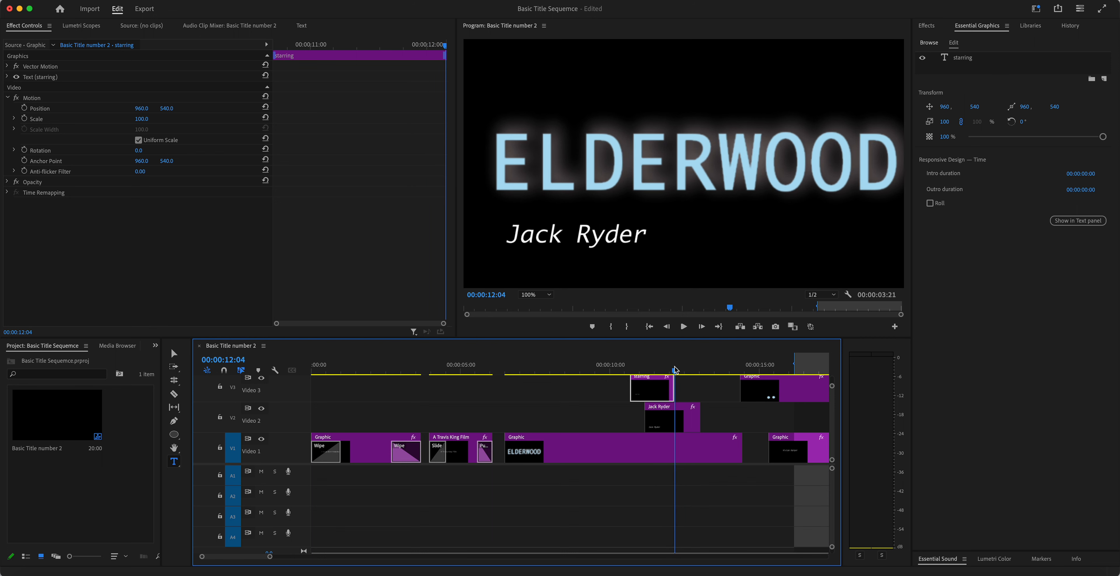
{"action": "left_click", "coordinate": [668, 424]}
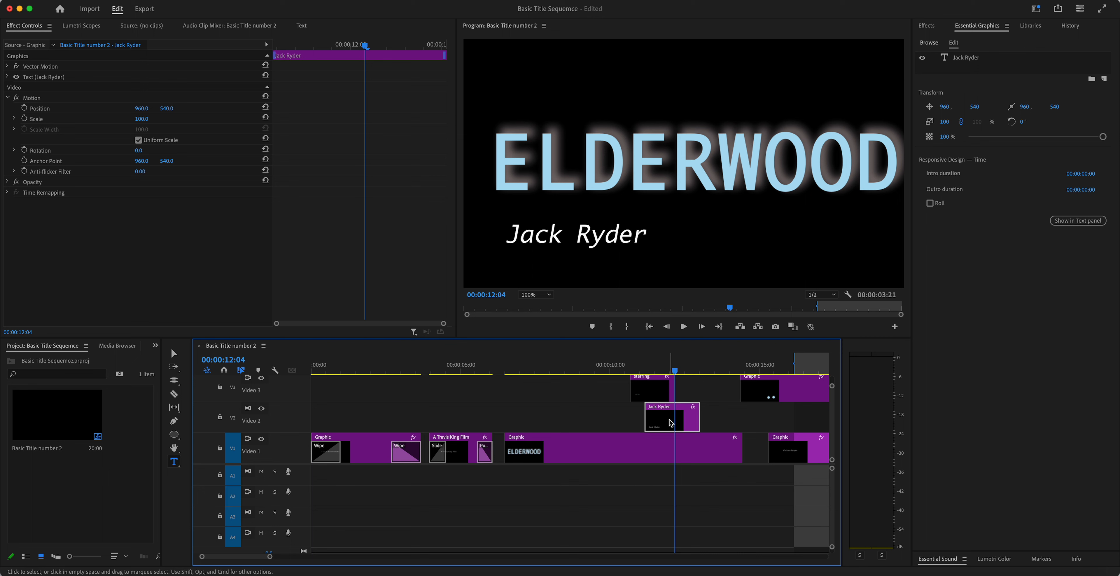
{"action": "left_click", "coordinate": [608, 242]}
{"action": "left_click_drag", "start_coordinate": [507, 233], "coordinate": [652, 240]}
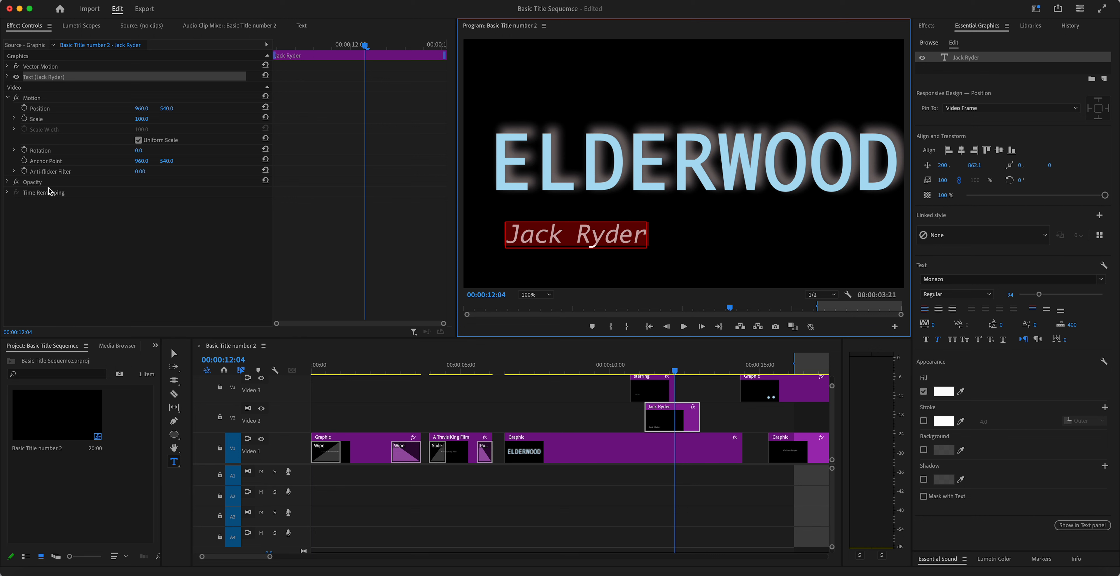
{"action": "left_click", "coordinate": [39, 113]}
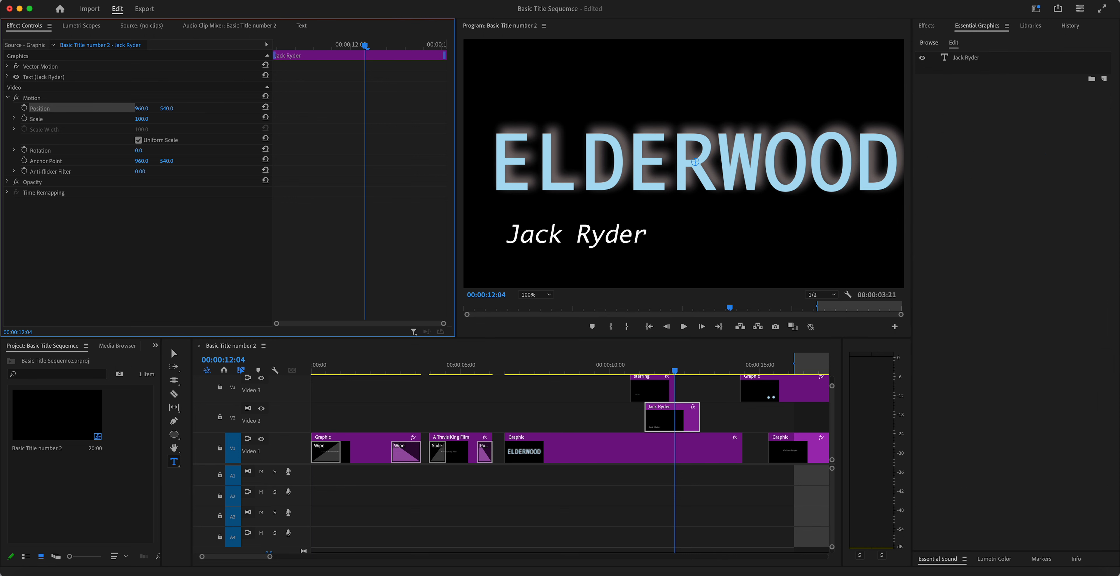
{"action": "left_click_drag", "start_coordinate": [141, 109], "coordinate": [57, 108]}
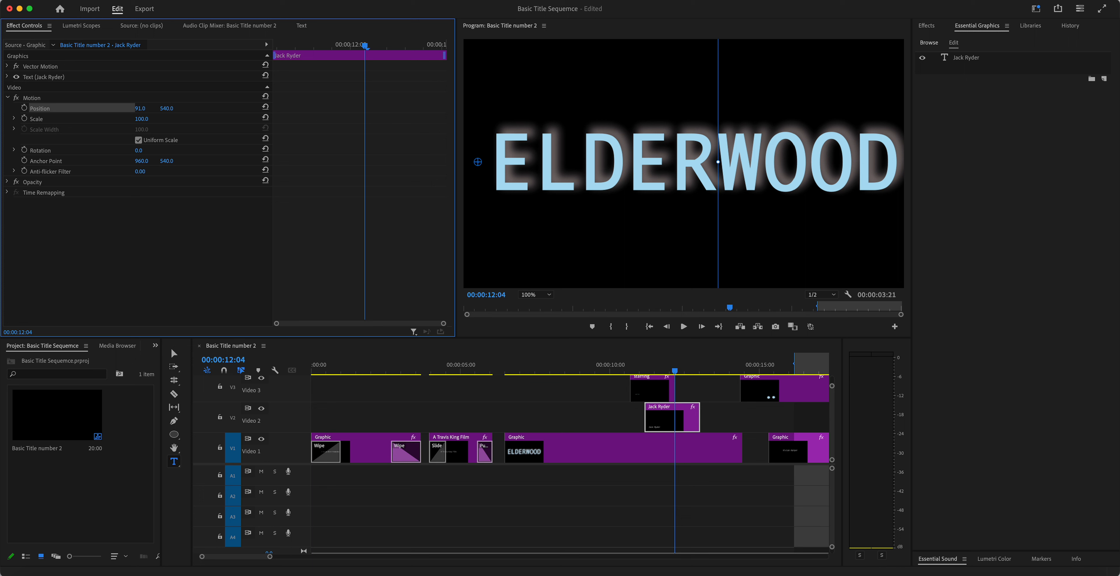
{"action": "left_click", "coordinate": [25, 108]}
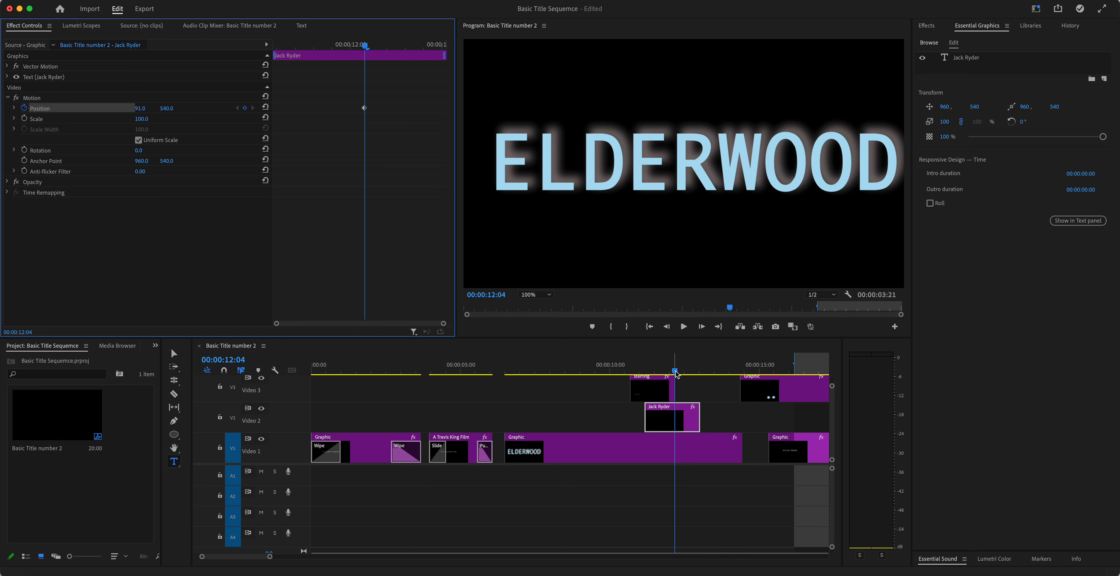
{"action": "mouse_move", "coordinate": [675, 370]}
{"action": "left_mouse_down"}
{"action": "mouse_move", "coordinate": [629, 372]}
{"action": "mouse_move", "coordinate": [671, 370]}
{"action": "left_mouse_up"}
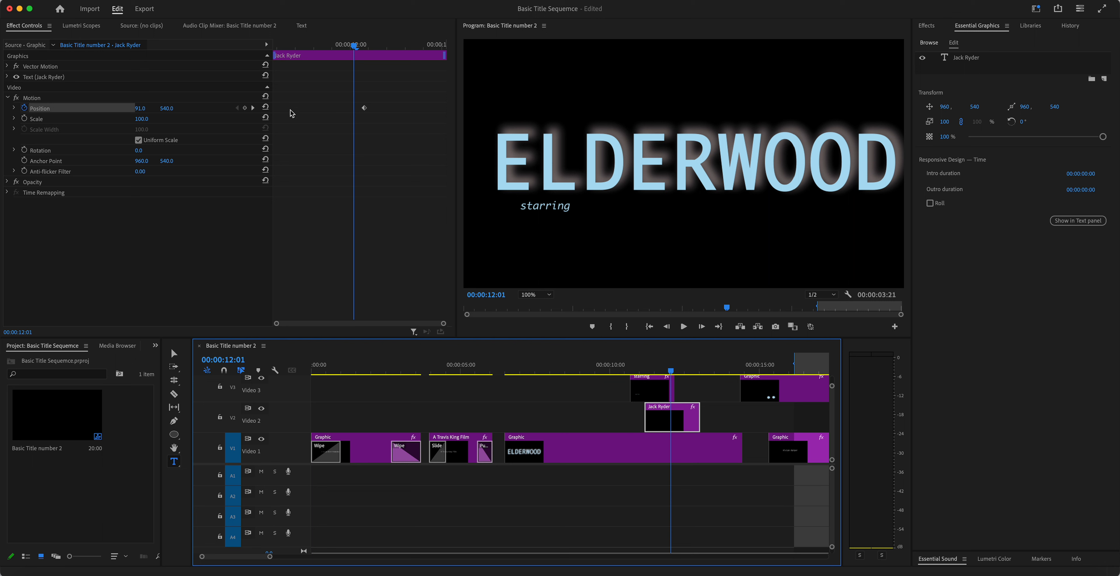
{"action": "left_click", "coordinate": [245, 108]}
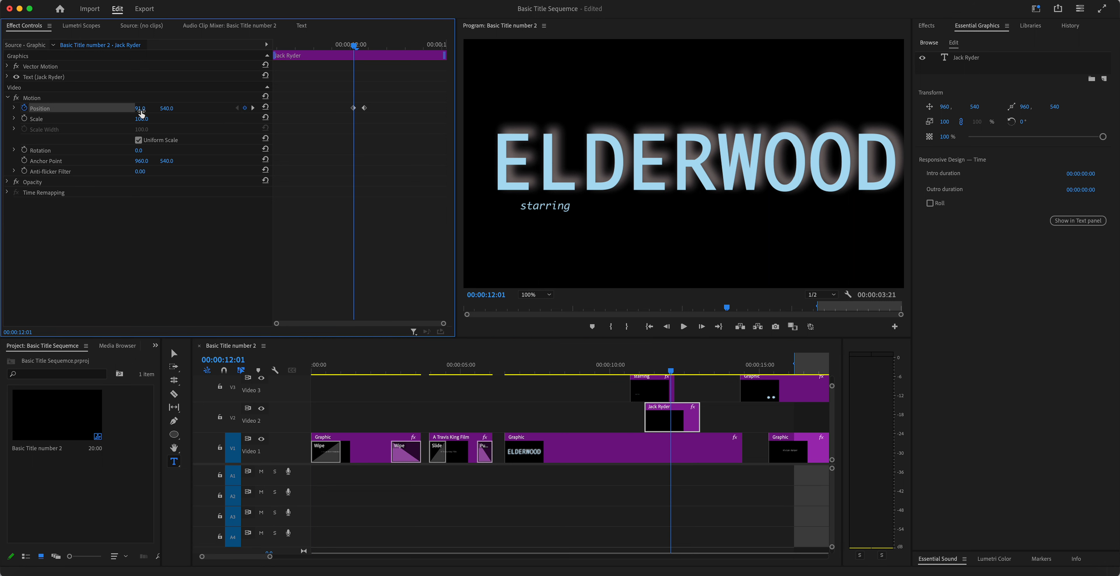
{"action": "left_click_drag", "start_coordinate": [140, 109], "coordinate": [555, 109]}
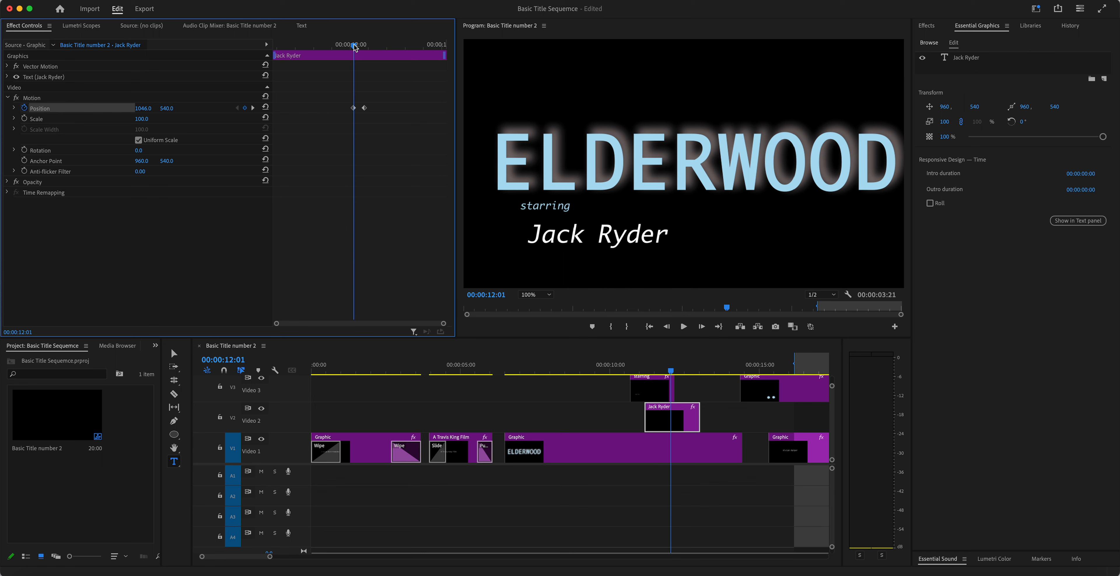
{"action": "left_click", "coordinate": [253, 108]}
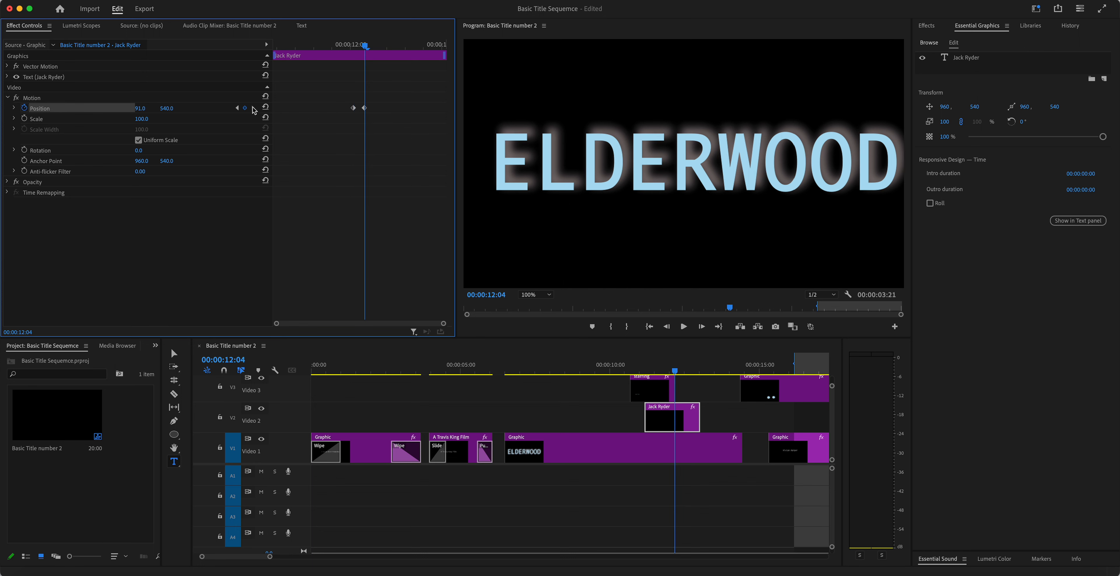
{"action": "left_click_drag", "start_coordinate": [138, 108], "coordinate": [257, 108]}
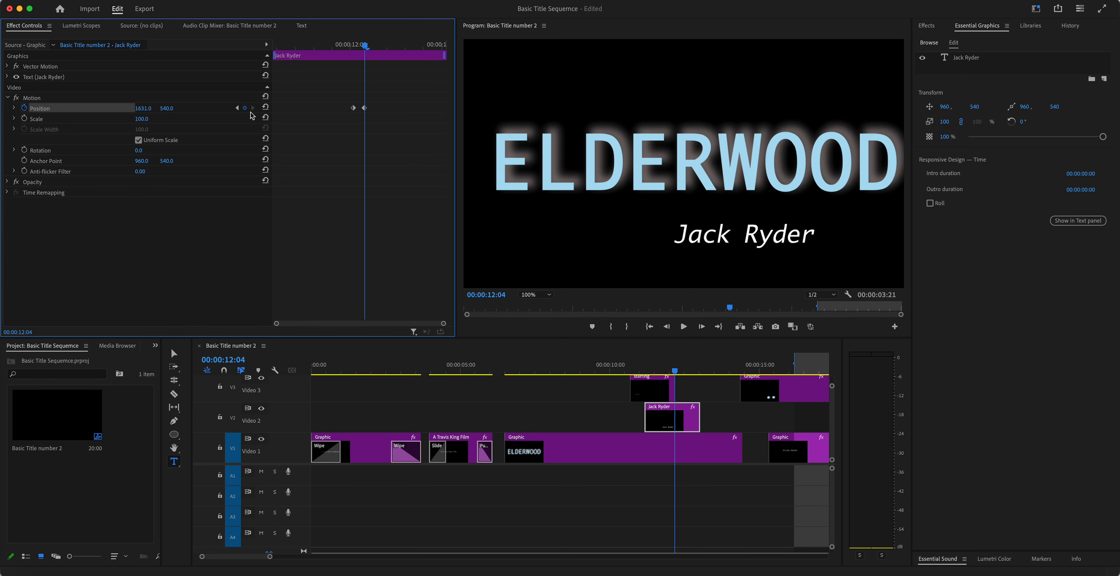
{"action": "left_click", "coordinate": [237, 108]}
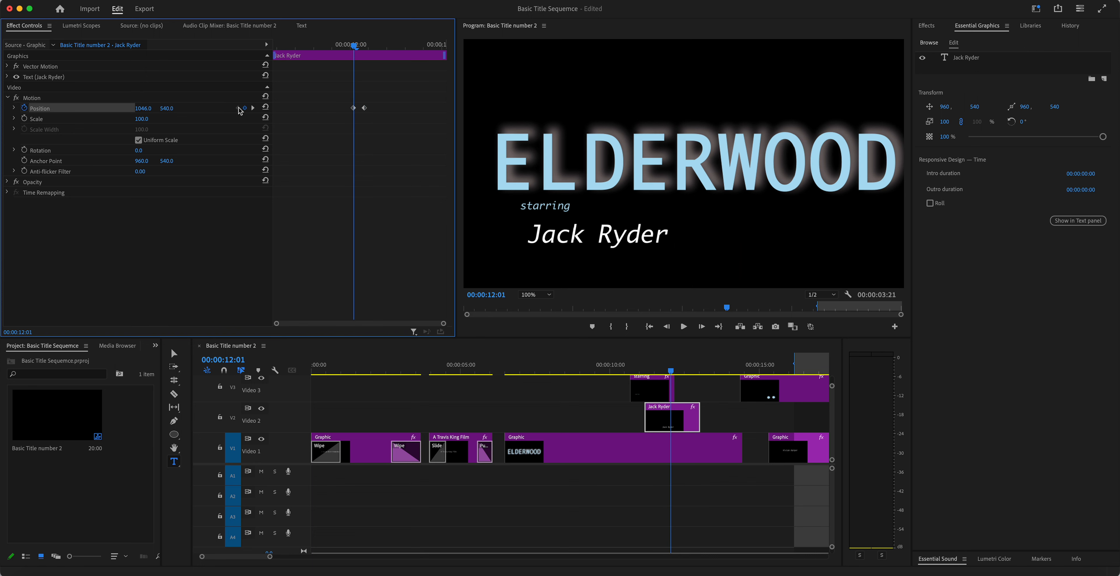
{"action": "left_click_drag", "start_coordinate": [356, 46], "coordinate": [271, 58]}
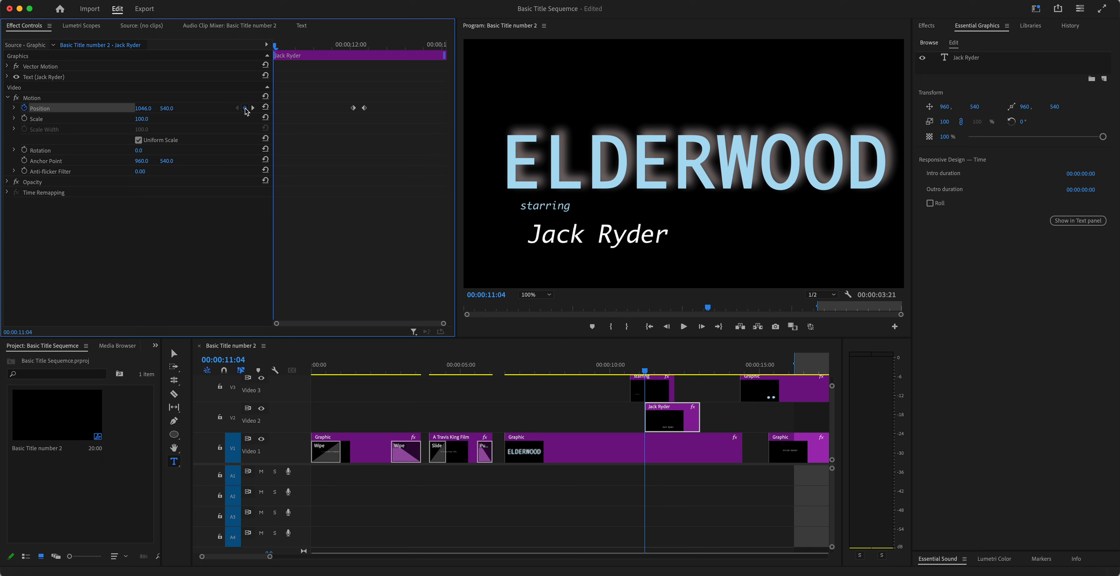
{"action": "left_click", "coordinate": [143, 108]}
{"action": "type", "text": "467"}
{"action": "key", "text": "Return"}
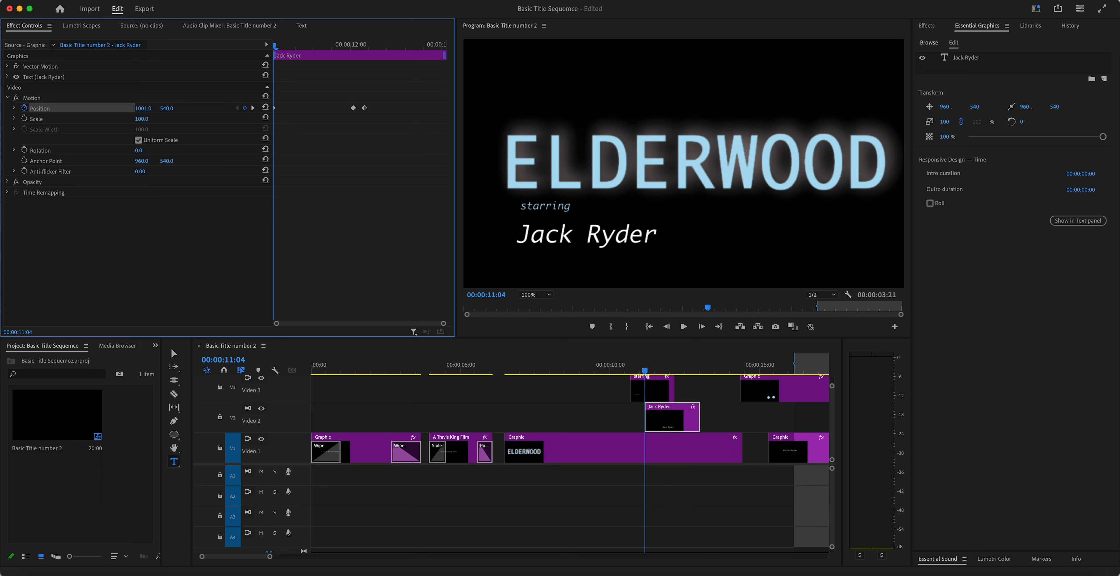
{"action": "left_click_drag", "start_coordinate": [141, 108], "coordinate": [21, 108]}
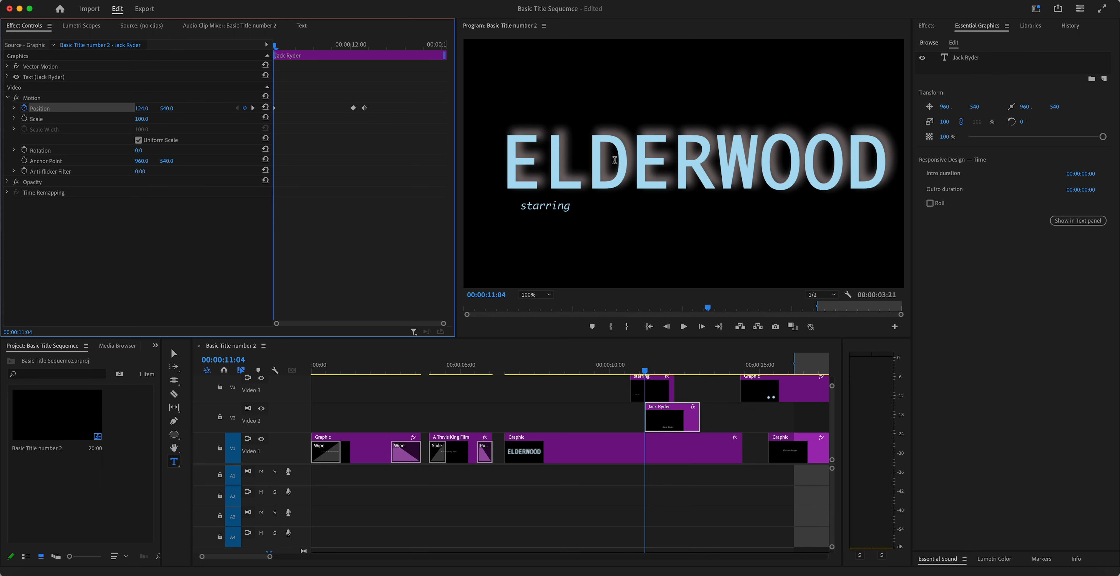
{"action": "key", "text": "space"}
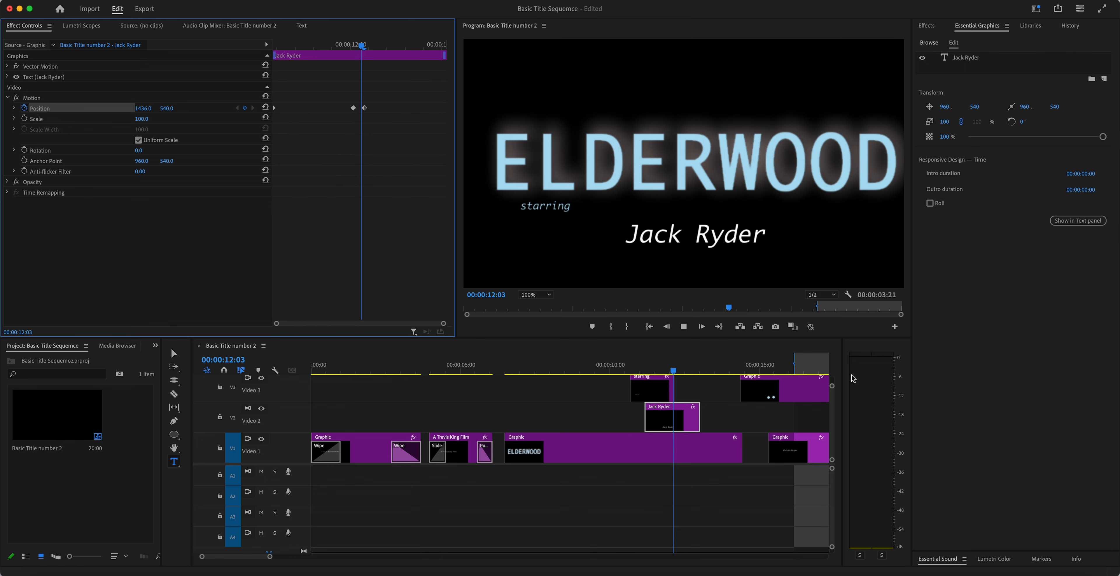
{"action": "key", "text": "space"}
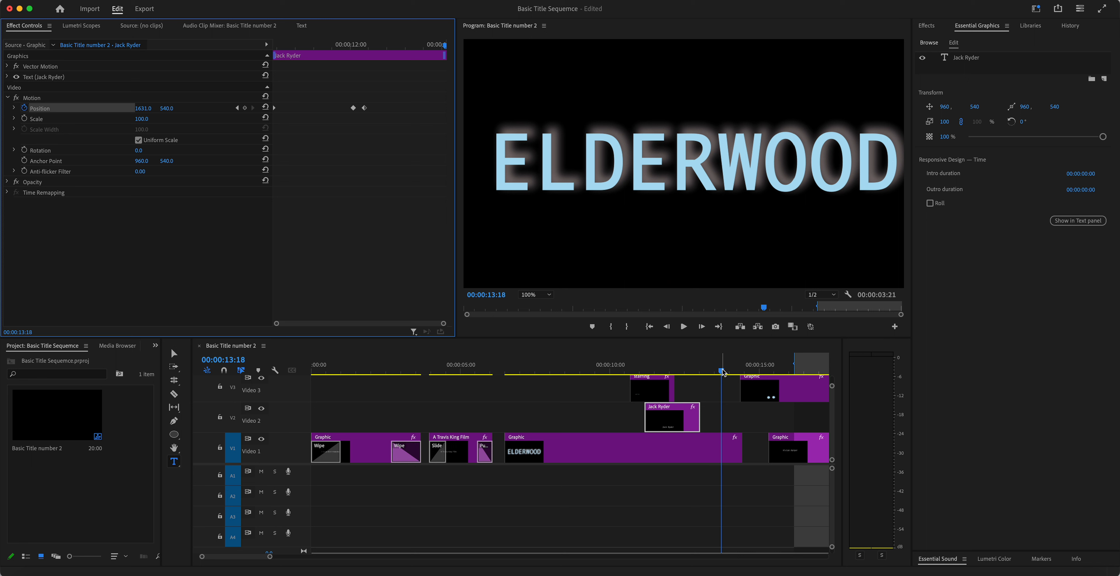
{"action": "left_click_drag", "start_coordinate": [654, 372], "coordinate": [614, 385]}
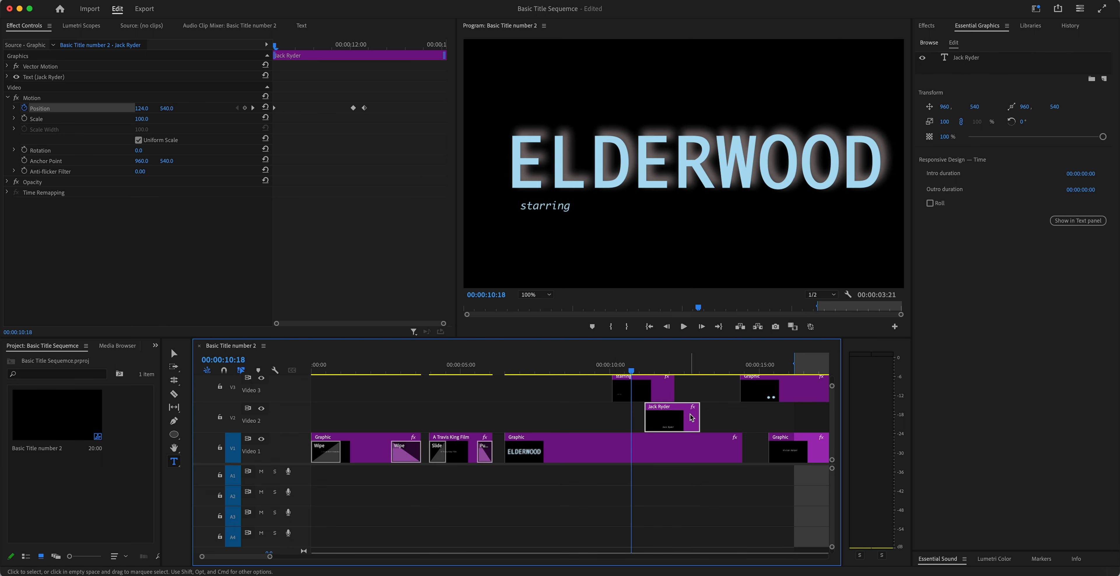
{"action": "left_click_drag", "start_coordinate": [699, 413], "coordinate": [712, 413]}
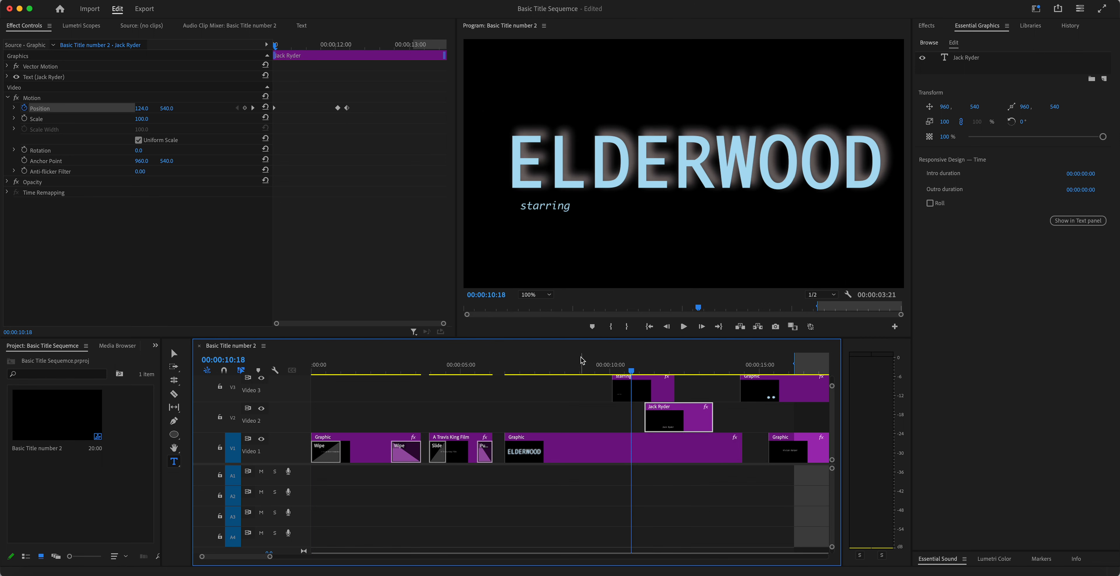
{"action": "left_click_drag", "start_coordinate": [556, 368], "coordinate": [503, 369]}
{"action": "key", "text": "space"}
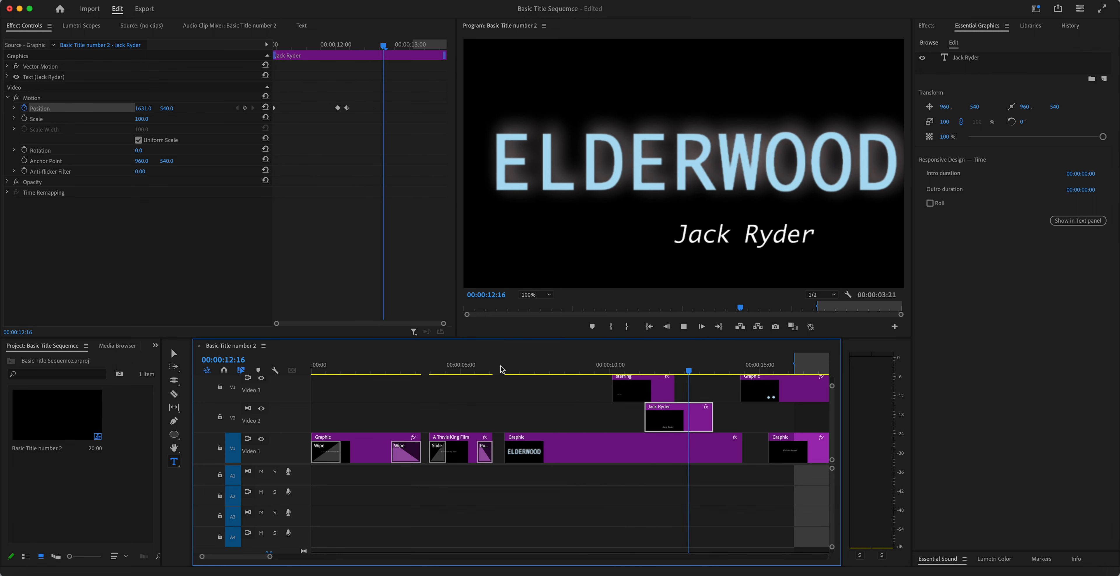
{"action": "key", "text": "space"}
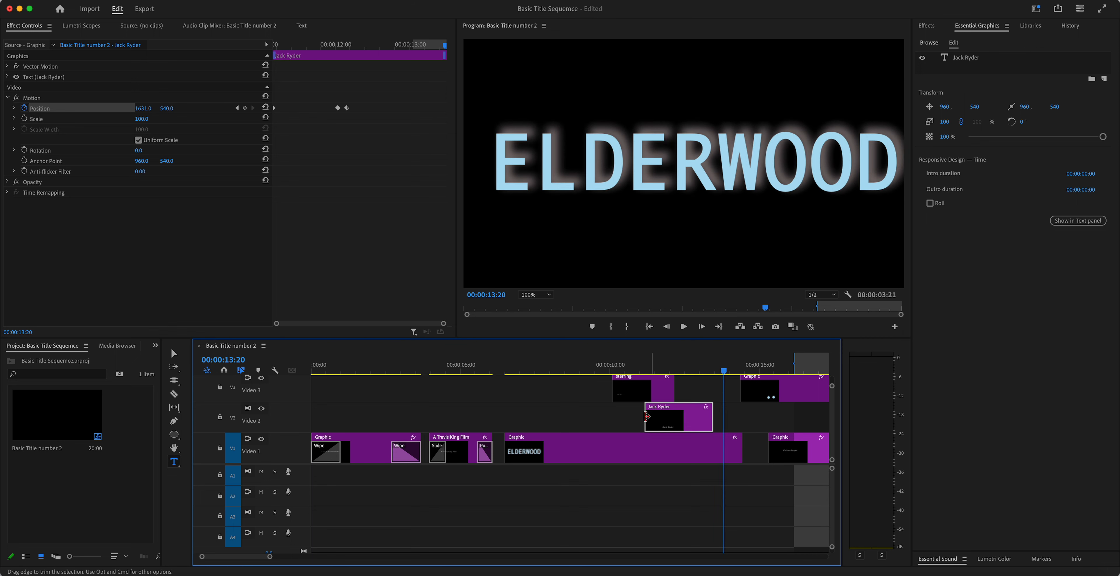
{"action": "left_click_drag", "start_coordinate": [642, 394], "coordinate": [578, 394]}
{"action": "left_click_drag", "start_coordinate": [671, 426], "coordinate": [609, 422]}
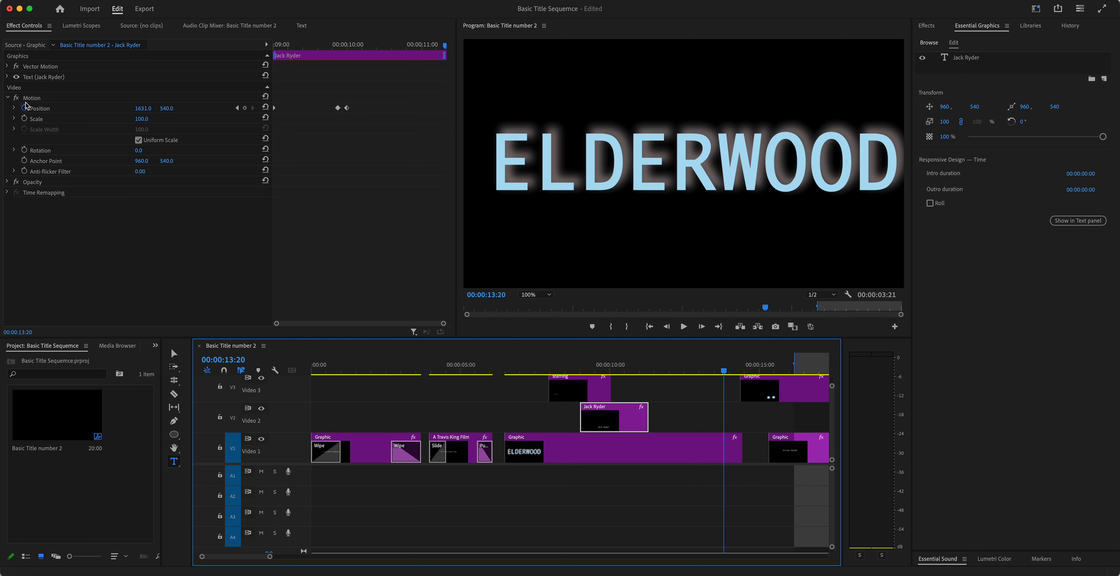
{"action": "left_click", "coordinate": [8, 98]}
{"action": "left_click", "coordinate": [8, 108]}
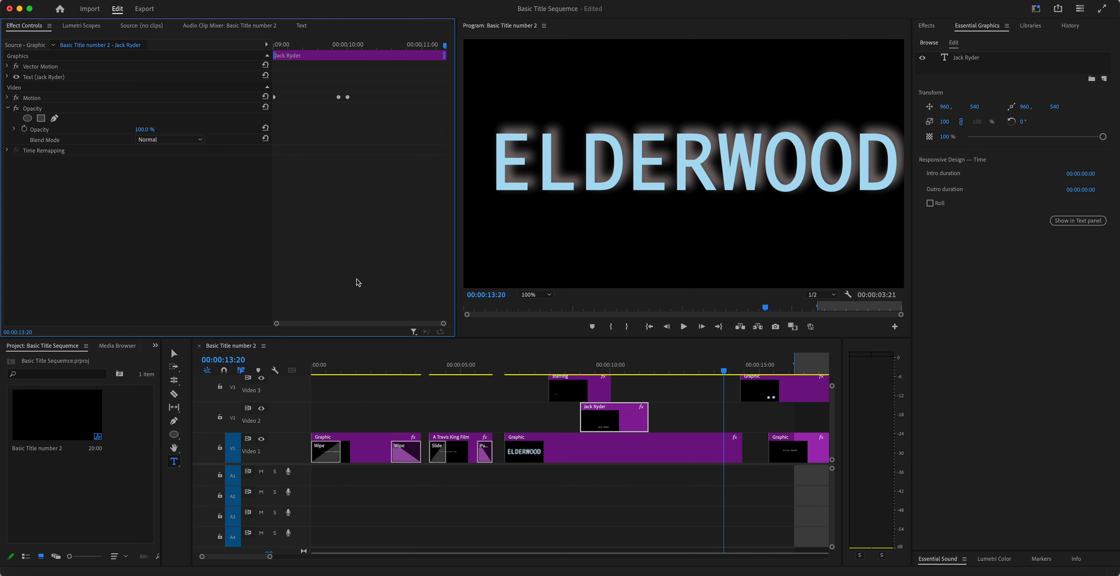
{"action": "left_click", "coordinate": [610, 367]}
{"action": "left_click_drag", "start_coordinate": [611, 366], "coordinate": [640, 365]}
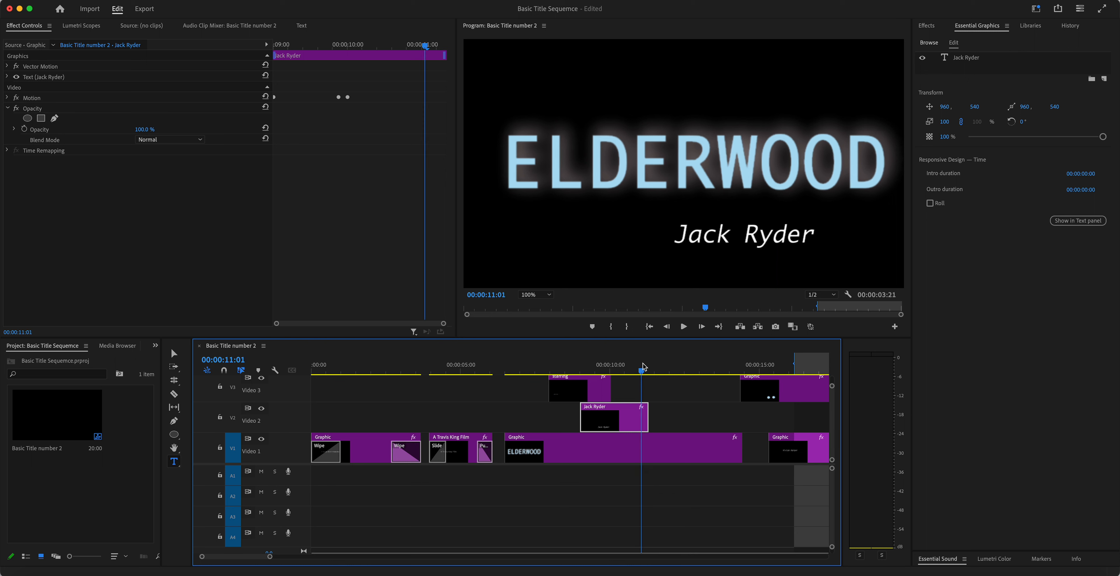
{"action": "left_click", "coordinate": [25, 129]}
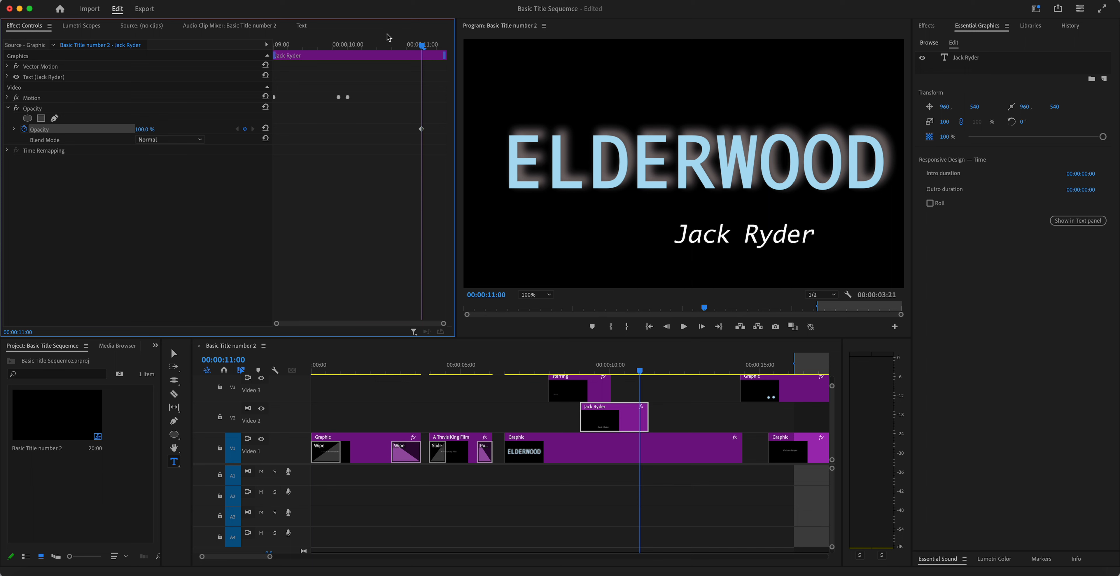
{"action": "left_click_drag", "start_coordinate": [422, 45], "coordinate": [495, 57]}
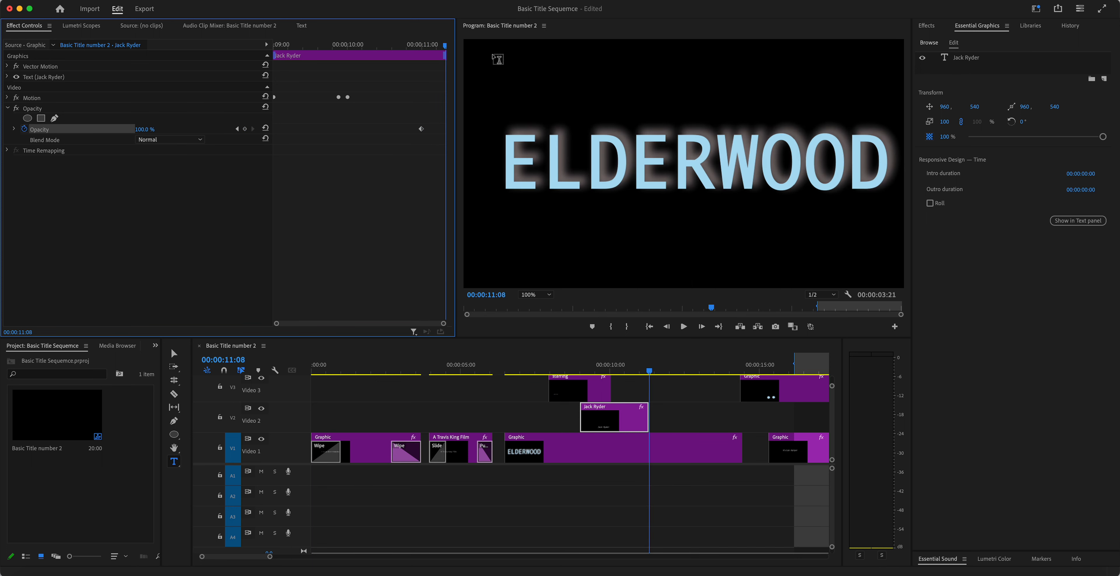
{"action": "left_click_drag", "start_coordinate": [653, 375], "coordinate": [707, 371]}
{"action": "left_click", "coordinate": [622, 371]}
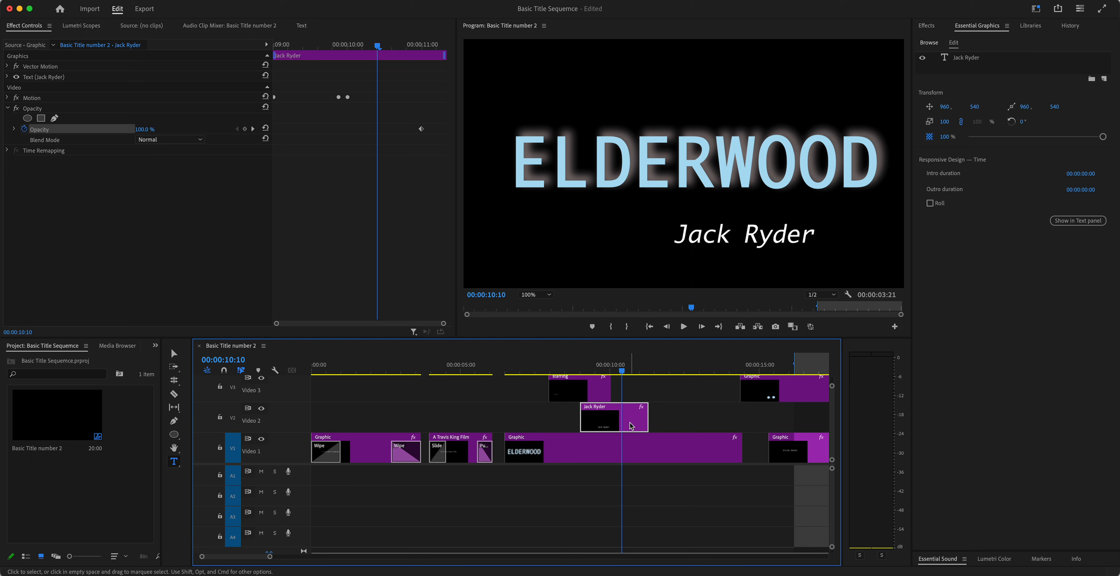
{"action": "mouse_move", "coordinate": [631, 425]}
{"action": "left_click", "coordinate": [636, 455]}
{"action": "left_click", "coordinate": [635, 418]}
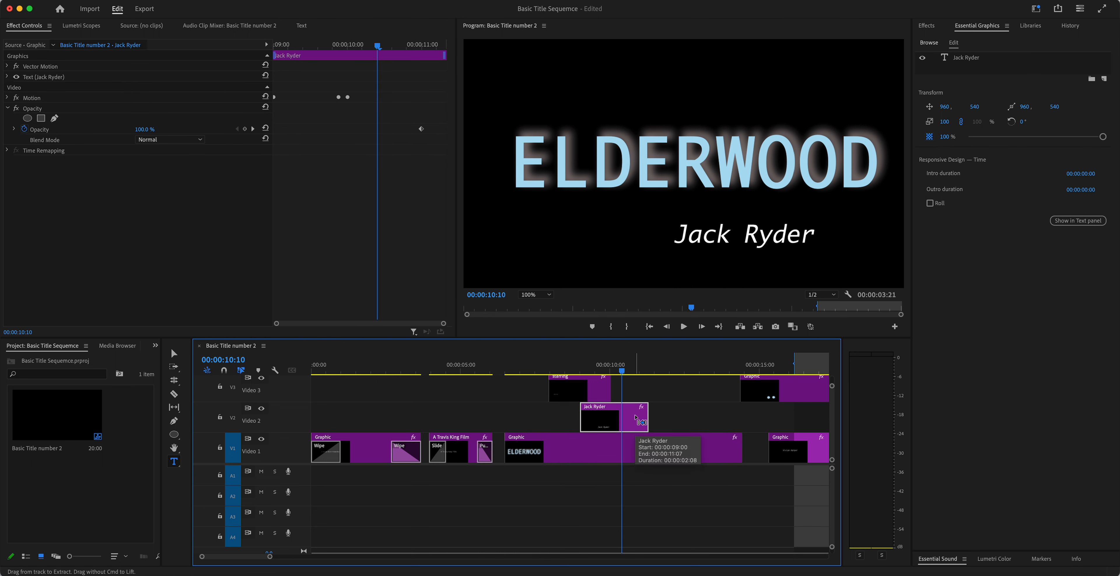
{"action": "key", "text": "super+z"}
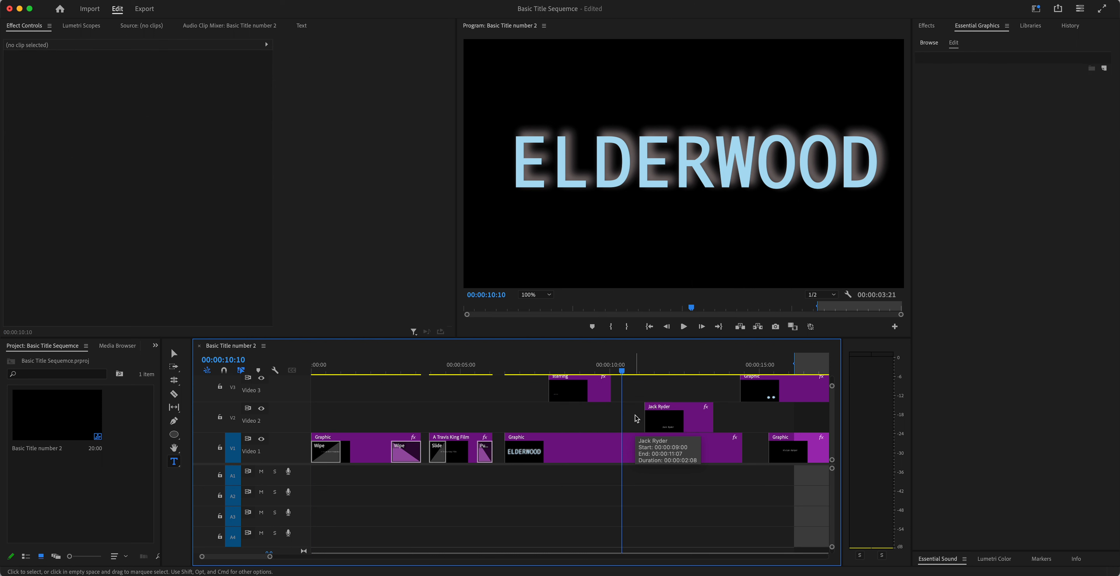
{"action": "left_click", "coordinate": [637, 371]}
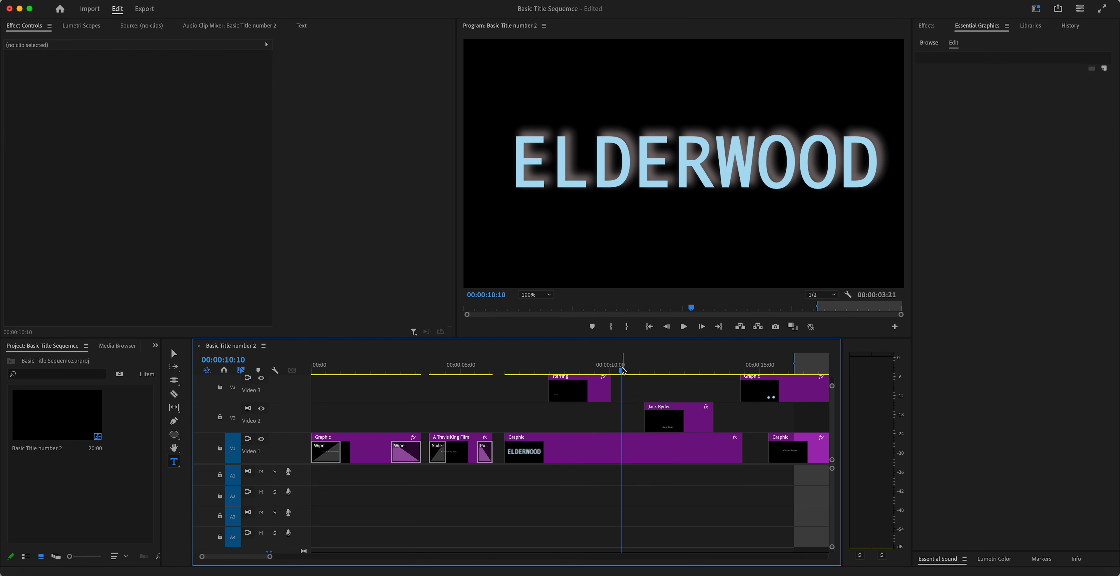
{"action": "left_click_drag", "start_coordinate": [643, 371], "coordinate": [665, 371]}
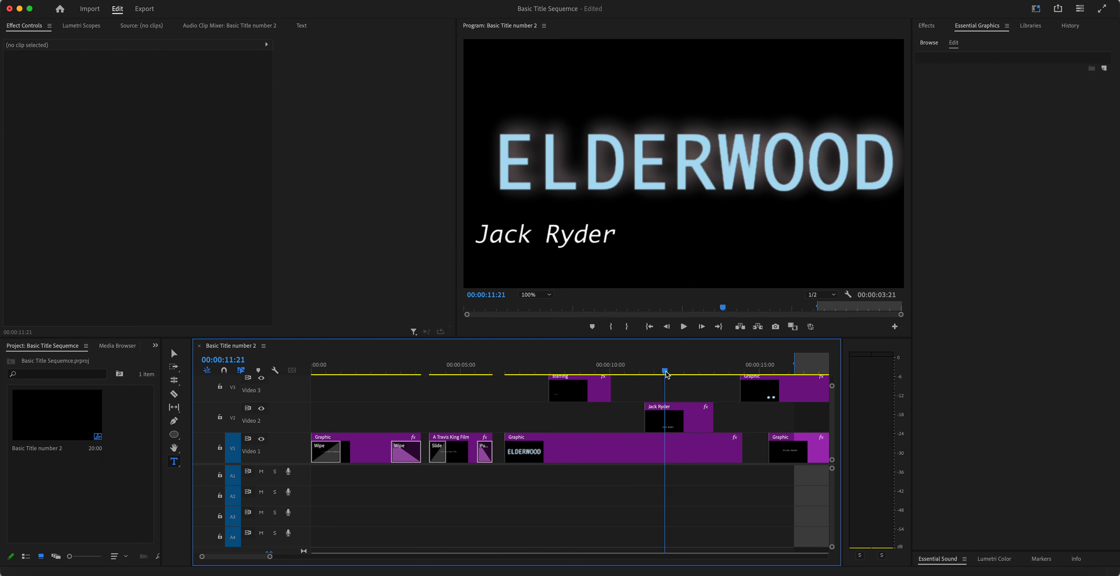
{"action": "left_click", "coordinate": [648, 445]}
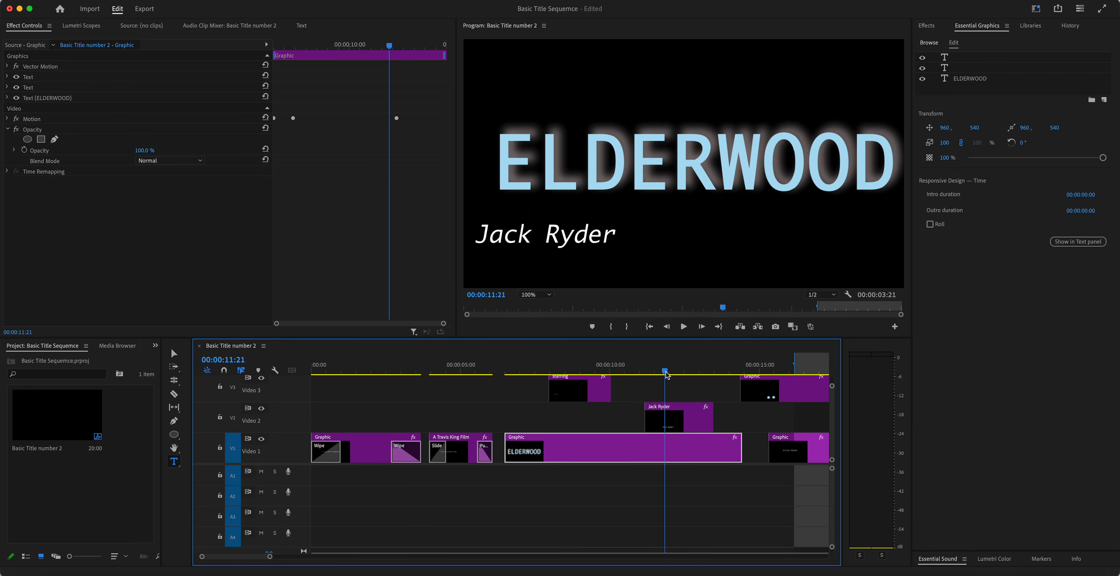
Step: Keyframe ELDERWOOD's opacity at 100% at 11:00, 60.8% around 12:04, and 19% by 13:24
{"action": "left_click_drag", "start_coordinate": [665, 368], "coordinate": [639, 375]}
{"action": "left_click", "coordinate": [24, 150]}
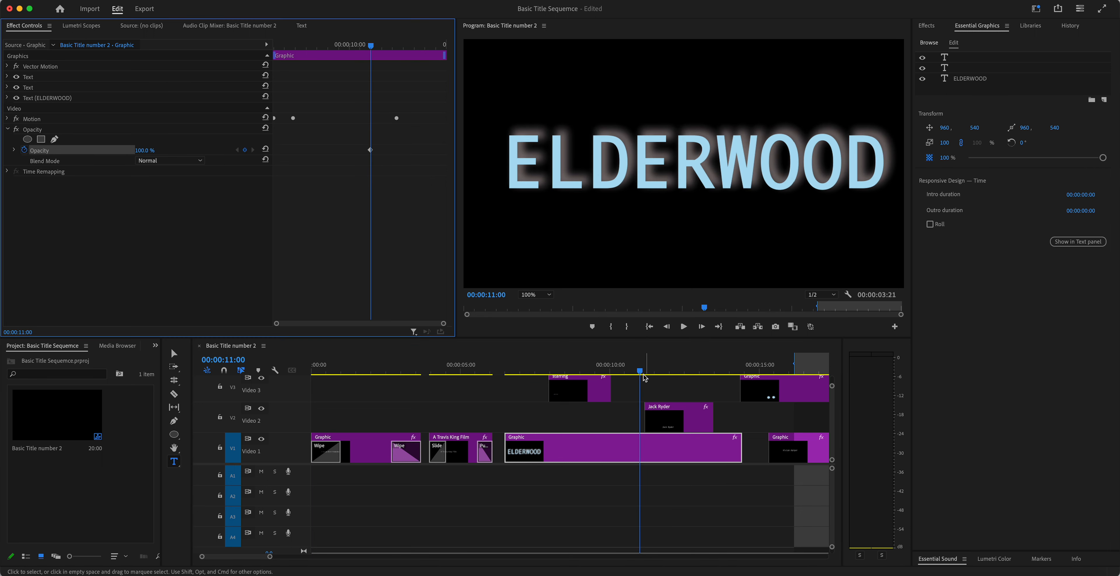
{"action": "left_click_drag", "start_coordinate": [639, 373], "coordinate": [687, 372]}
{"action": "left_click_drag", "start_coordinate": [143, 150], "coordinate": [120, 150]}
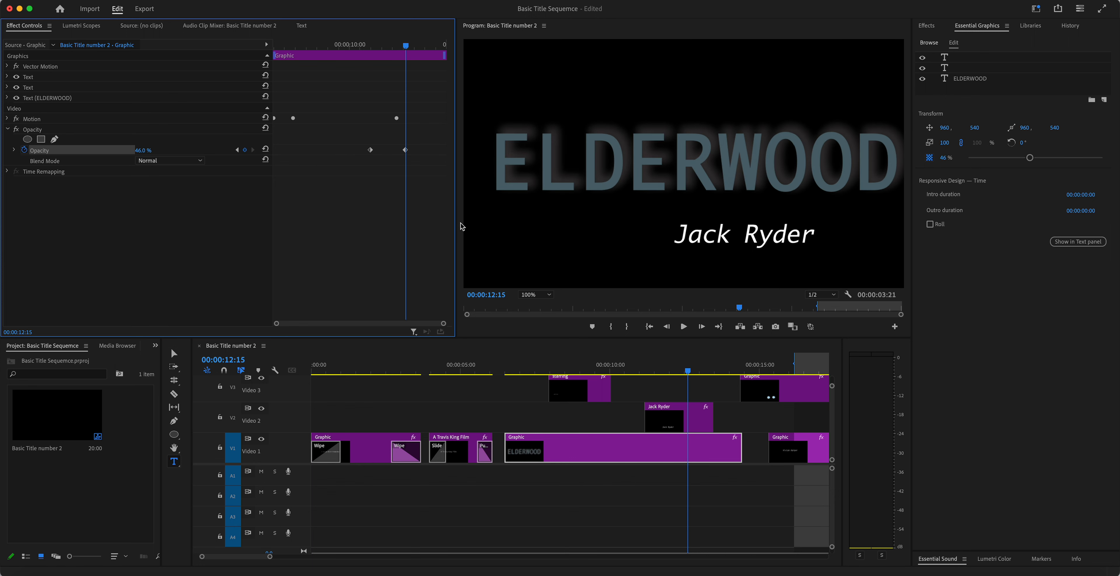
{"action": "left_click_drag", "start_coordinate": [406, 46], "coordinate": [435, 48]}
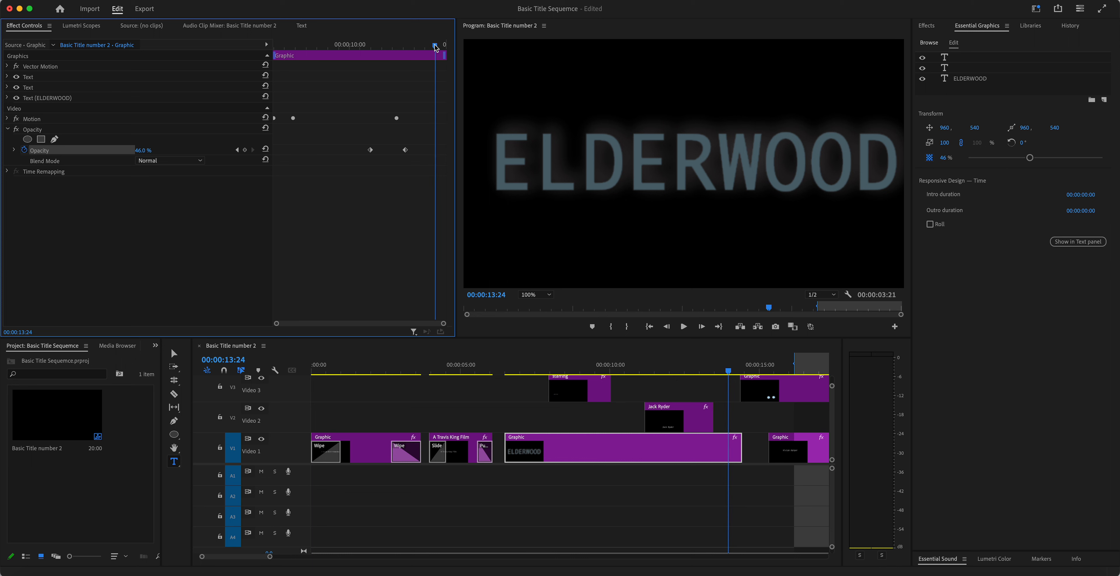
{"action": "left_click_drag", "start_coordinate": [143, 151], "coordinate": [131, 151]}
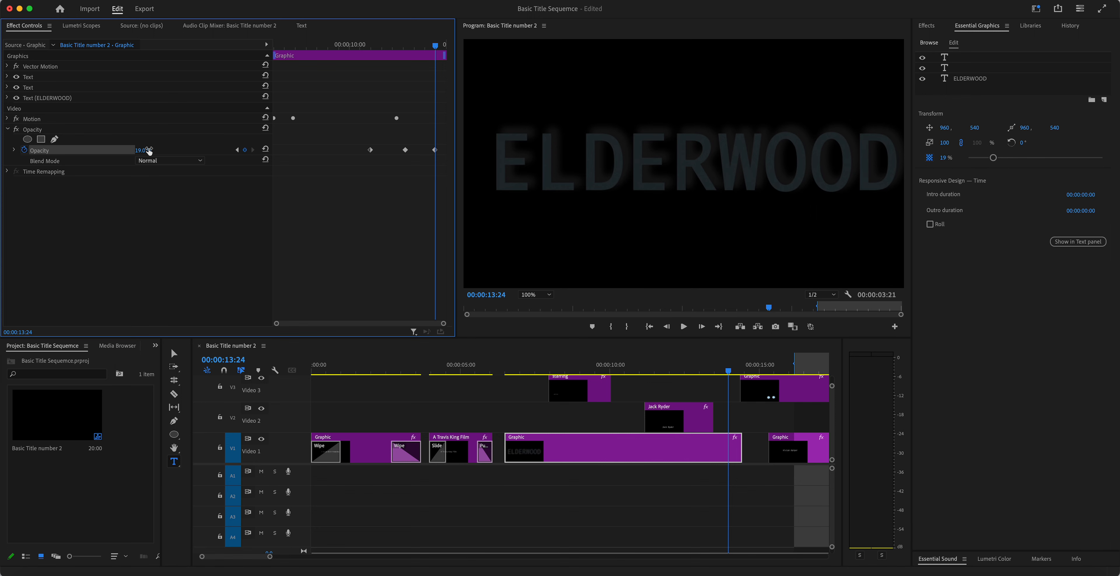
{"action": "left_click", "coordinate": [674, 371]}
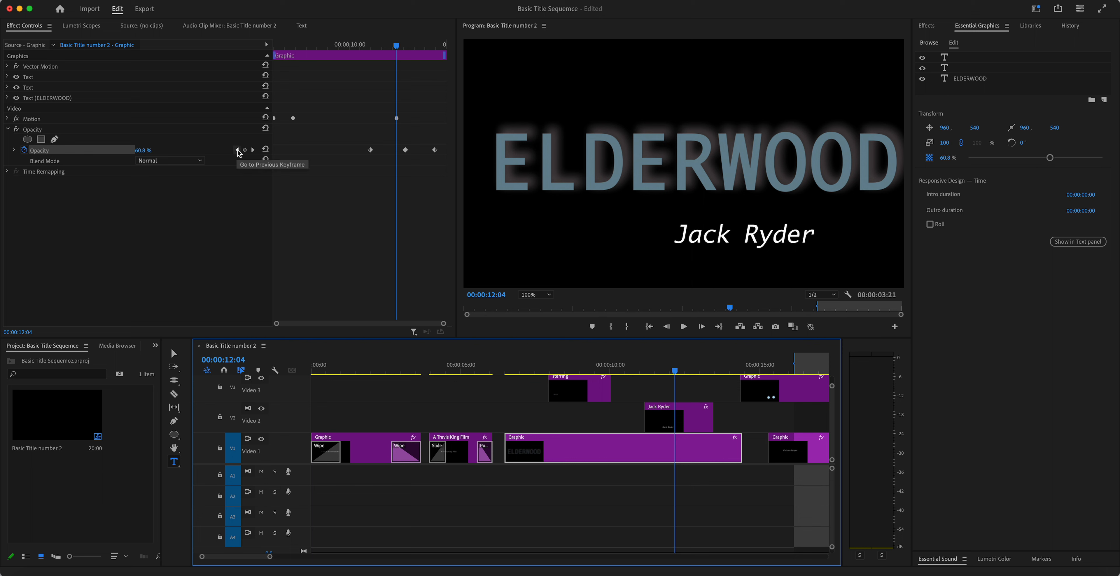
{"action": "left_click", "coordinate": [238, 150]}
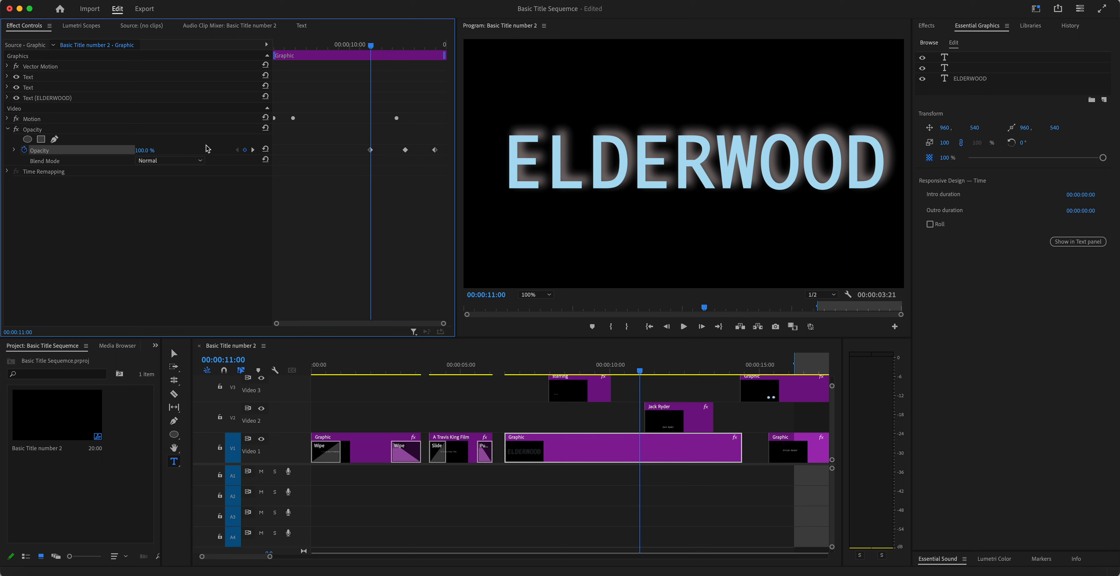
{"action": "left_click", "coordinate": [8, 119]}
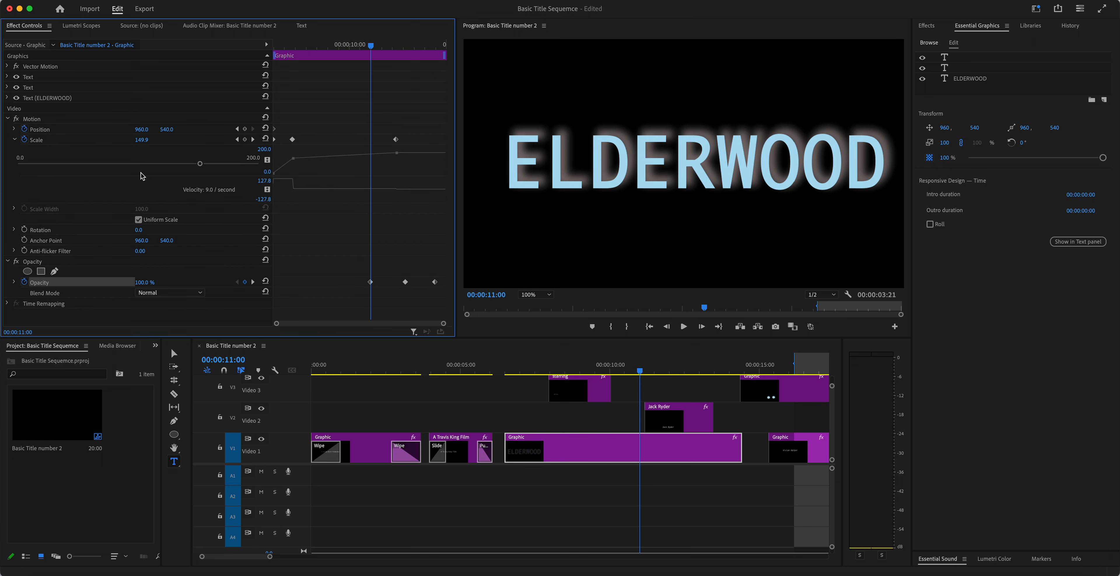
Step: Keyframe ELDERWOOD's Scale at 200 at 11:00, then preview the scale-up and fade
{"action": "left_click_drag", "start_coordinate": [201, 166], "coordinate": [208, 164]}
{"action": "left_click_drag", "start_coordinate": [208, 164], "coordinate": [250, 165]}
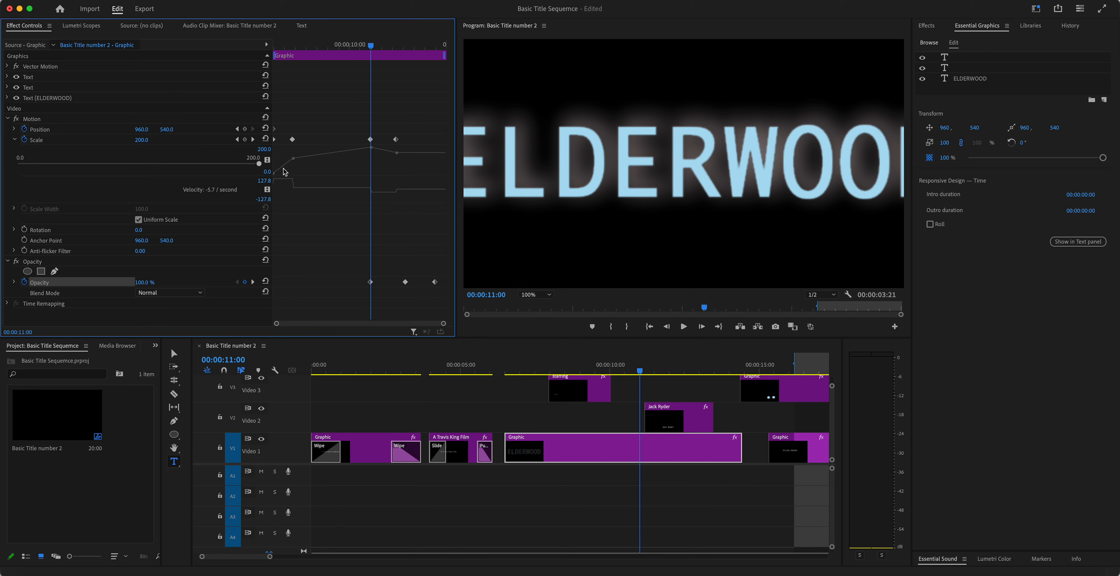
{"action": "left_click", "coordinate": [641, 373]}
{"action": "left_click_drag", "start_coordinate": [640, 373], "coordinate": [566, 372]}
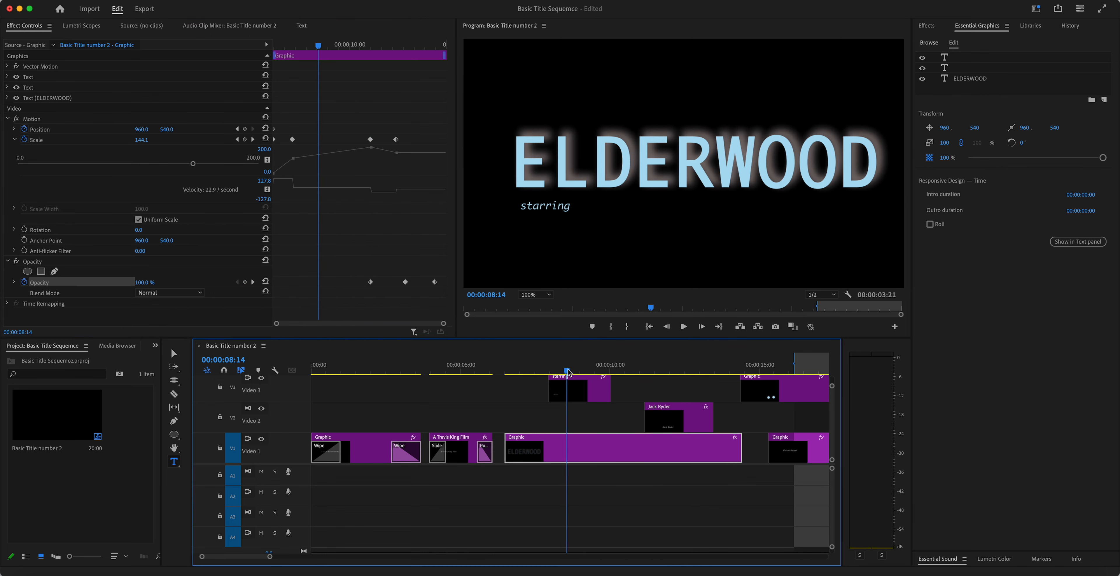
{"action": "left_click", "coordinate": [499, 372]}
{"action": "key", "text": "space"}
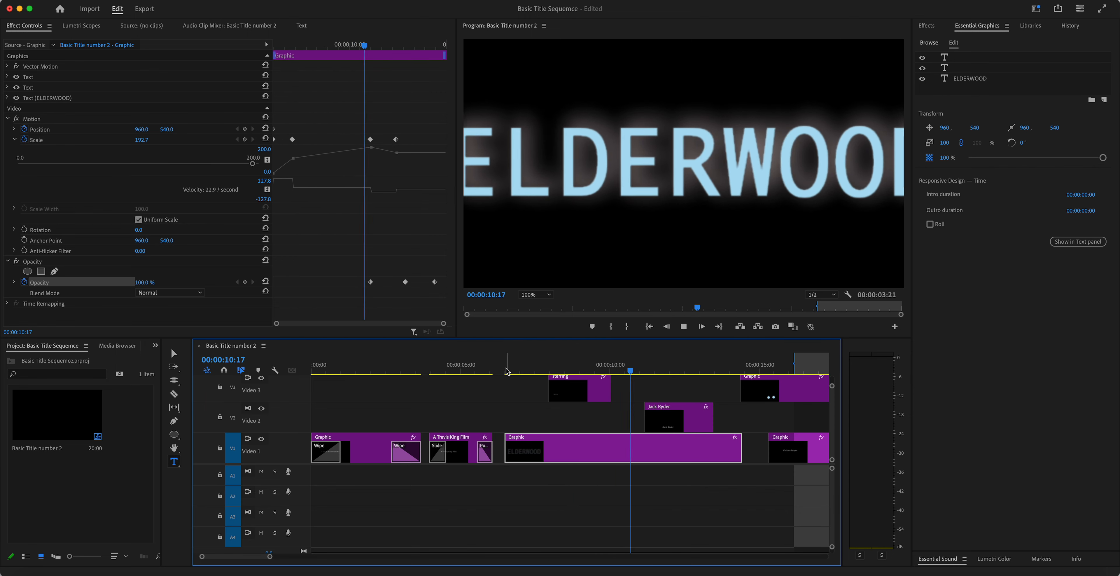
{"action": "key", "text": "space"}
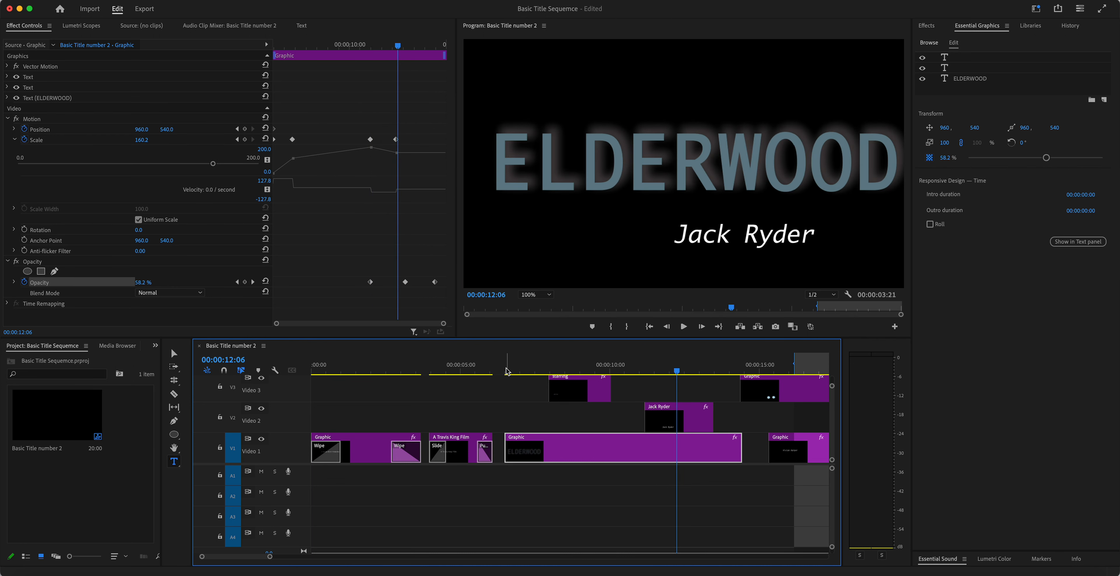